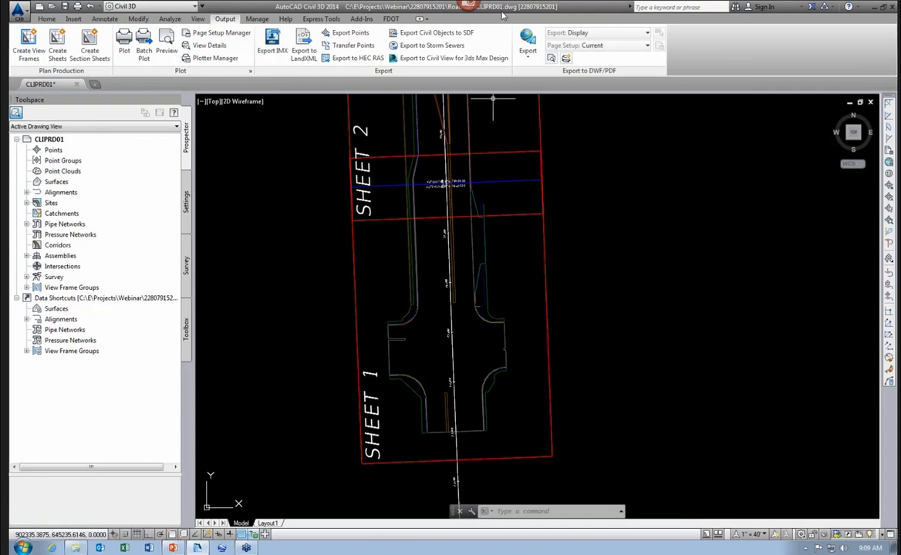
Step: Examine the sheet view frames along the road drawing and the plan sheet motif file exercise on the PowerPoint slide
middle_drag(353, 259, 350, 271)
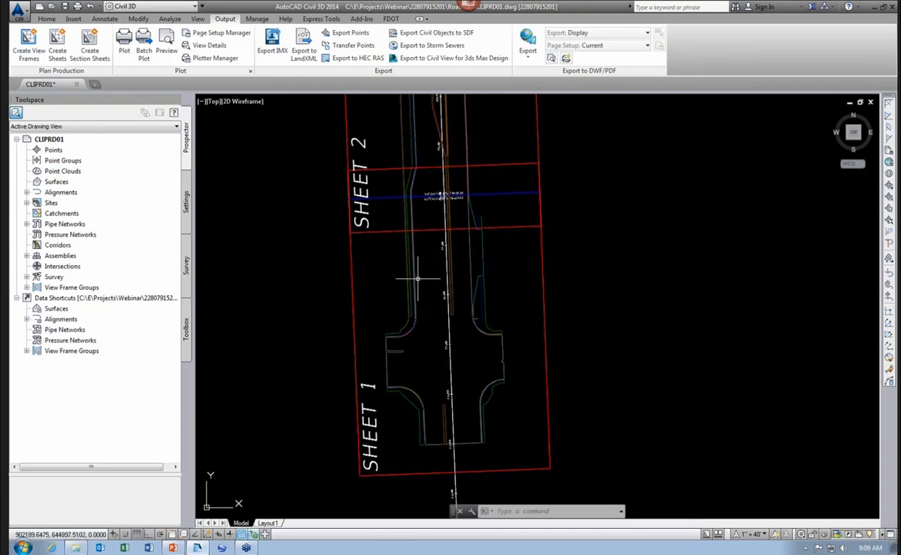
mouse_move(413, 287)
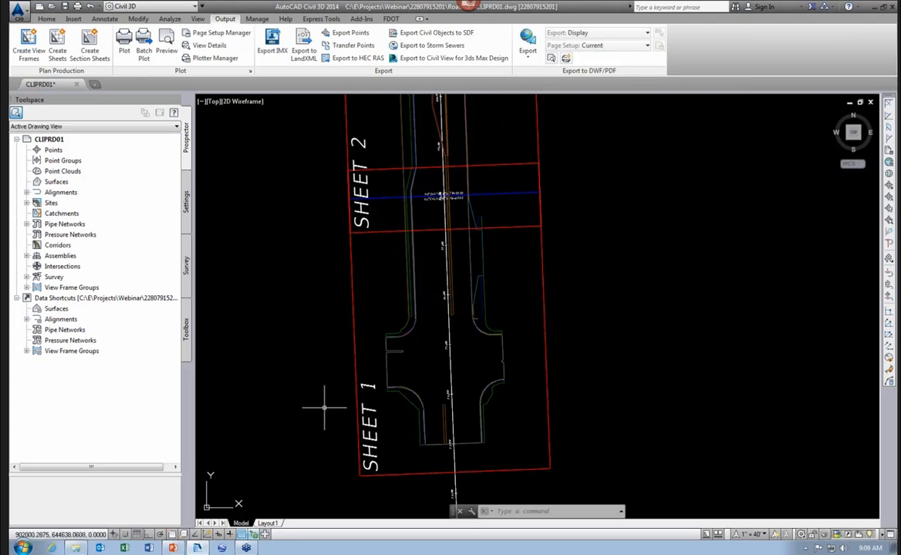
scroll(451, 369, down, 5)
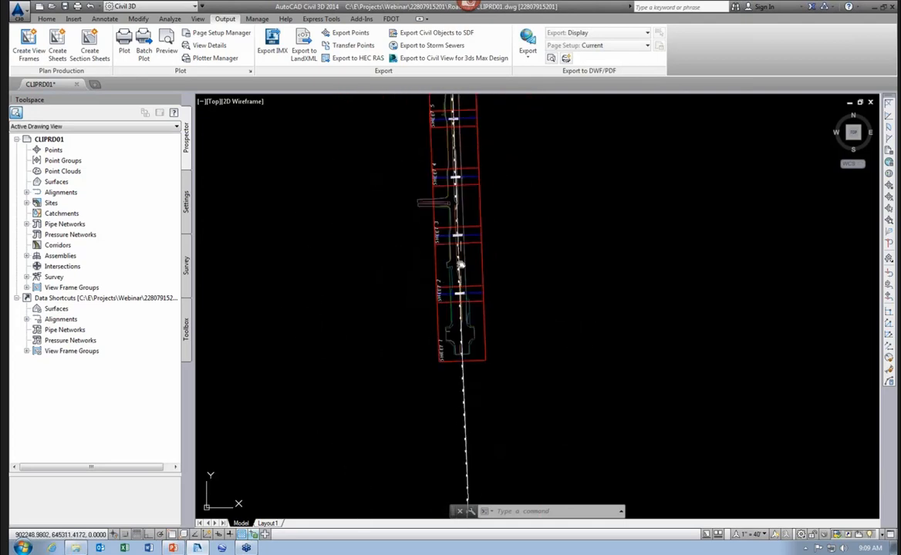
scroll(443, 377, up, 3)
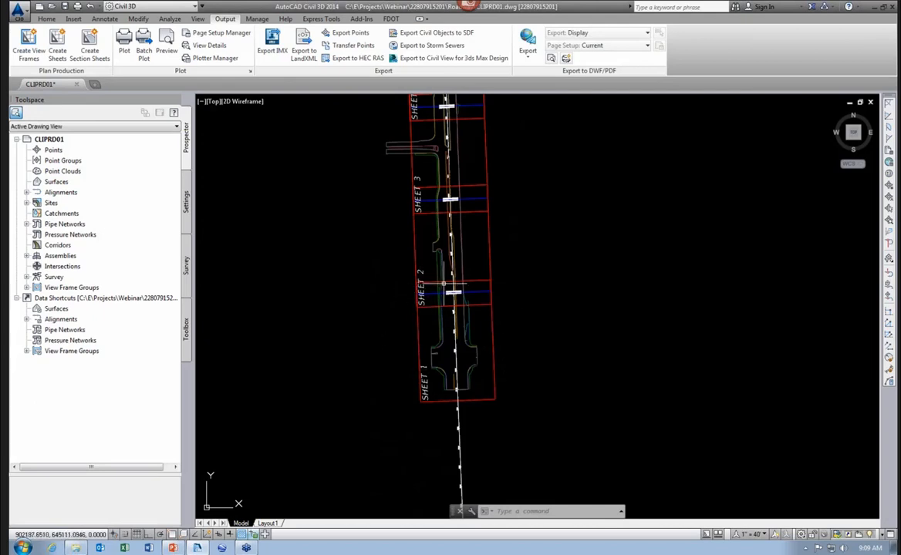
scroll(421, 355, up, 3)
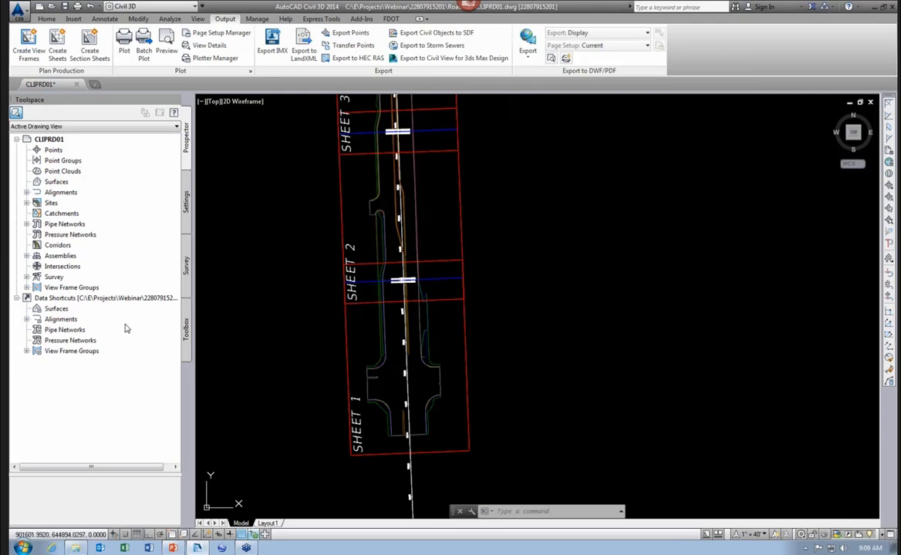
click(27, 351)
click(27, 352)
click(174, 547)
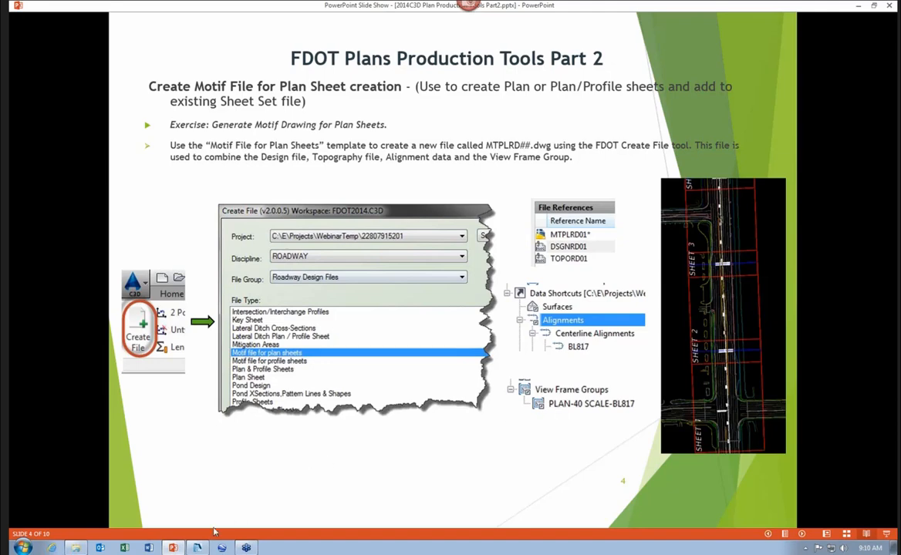
click(197, 547)
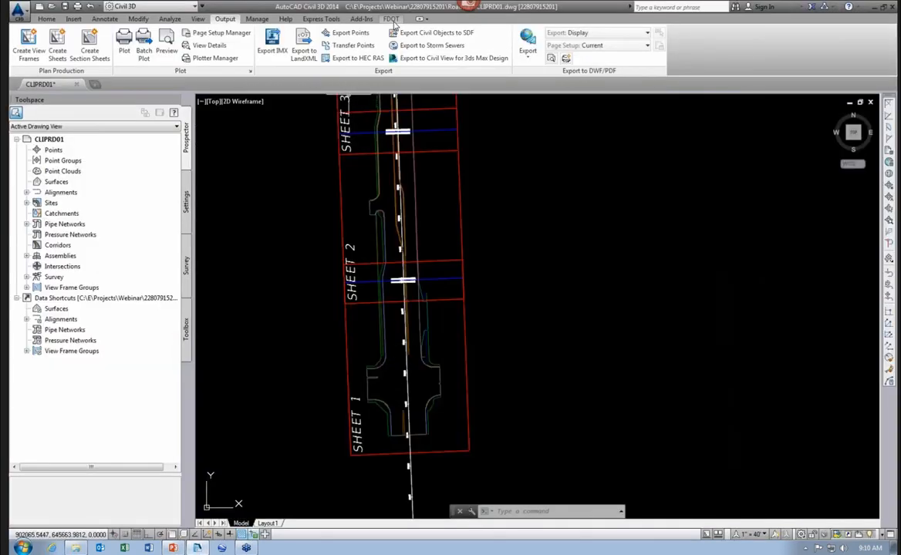
Step: Start the FDOT Create File tool and choose the "Motif file for plan sheets" type among the Roadway Design Files
click(392, 19)
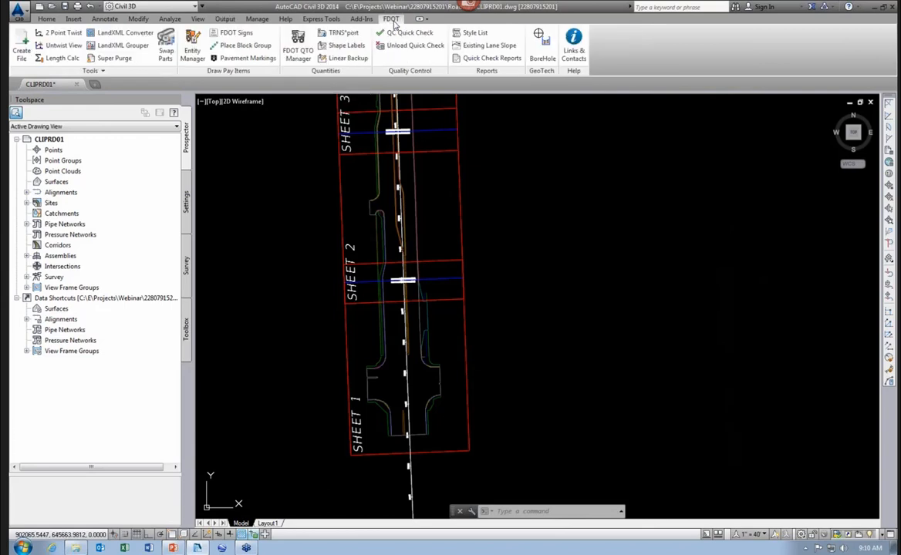
click(22, 54)
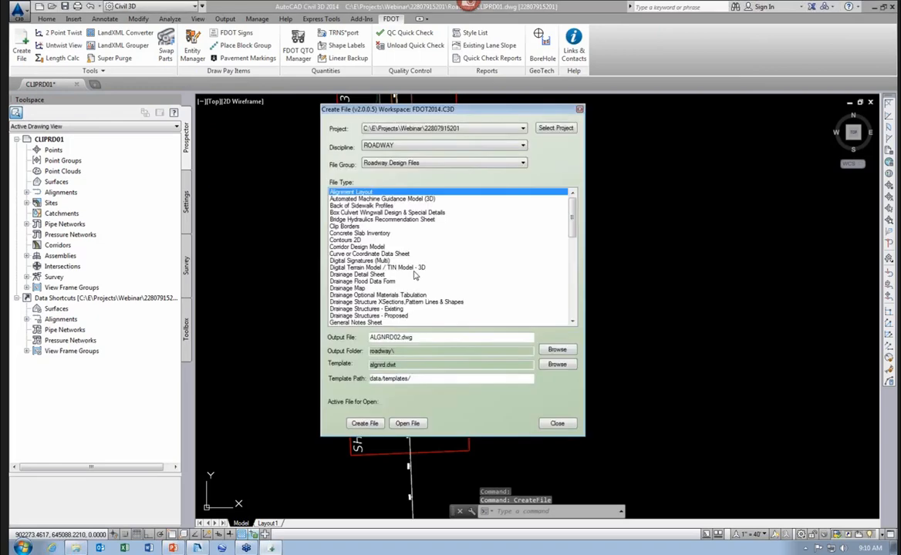
drag(472, 118, 467, 144)
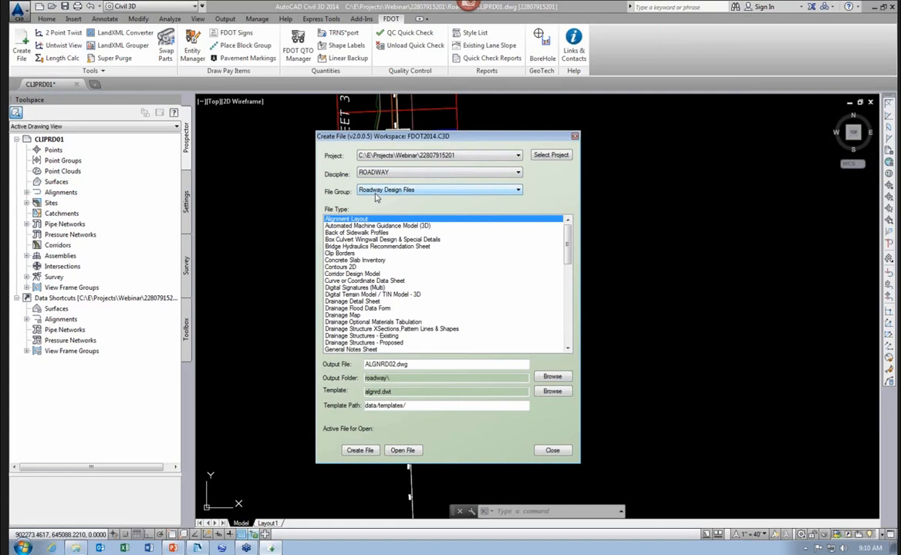
click(368, 281)
scroll(368, 284, down, 4)
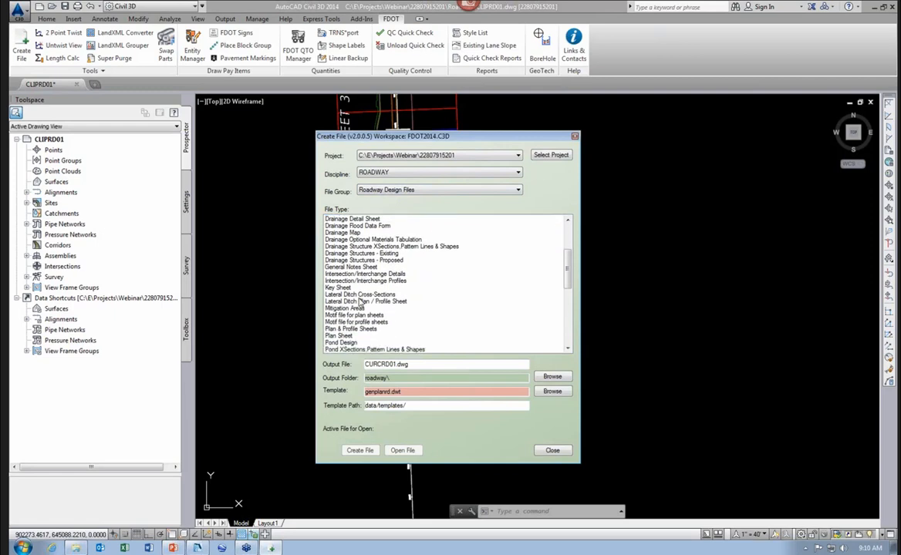
scroll(360, 301, down, 2)
click(360, 295)
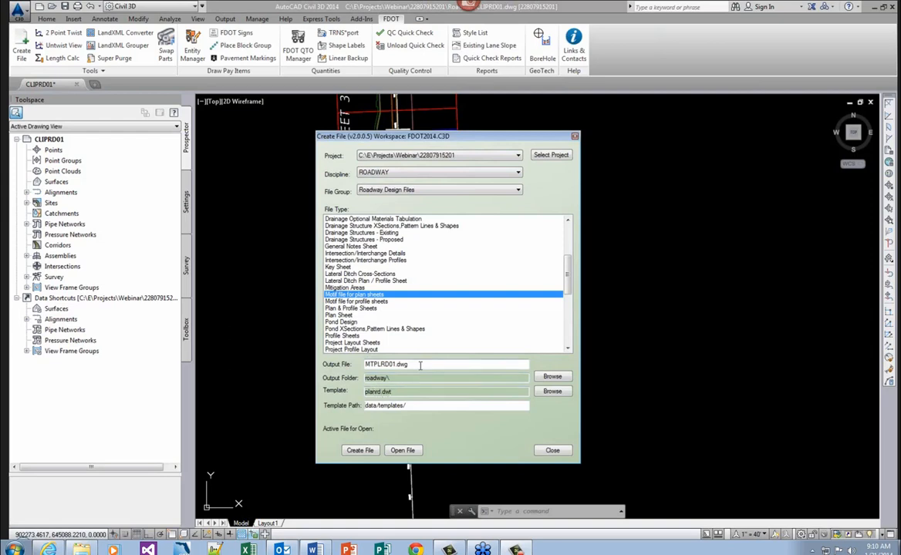
Step: Create the motif drawing MTPLRD01.dwg in the roadway folder and open it, closing the Create File tool
click(354, 453)
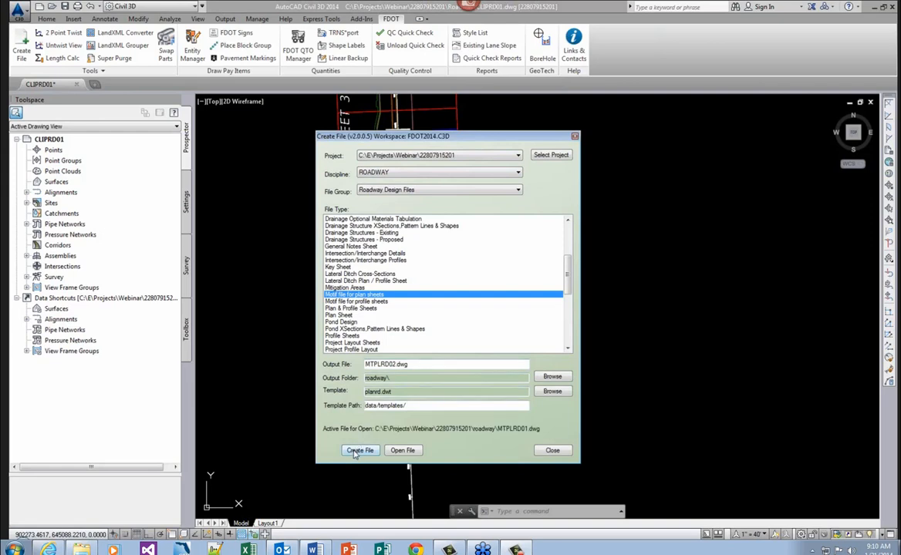
click(402, 451)
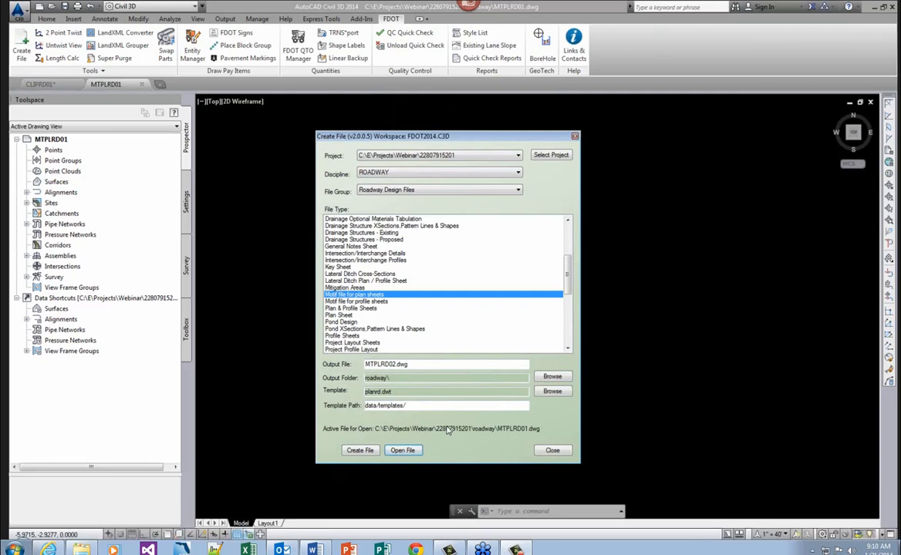
click(551, 451)
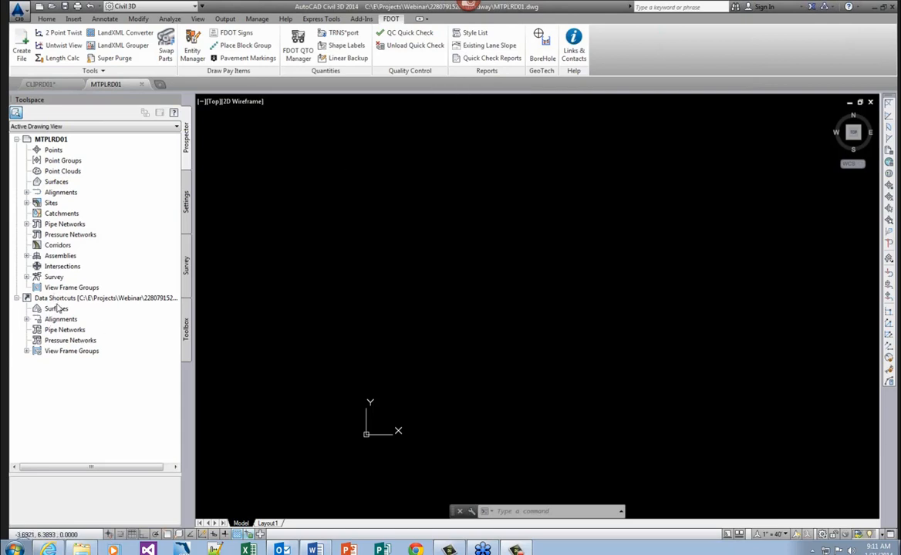
drag(55, 309, 247, 321)
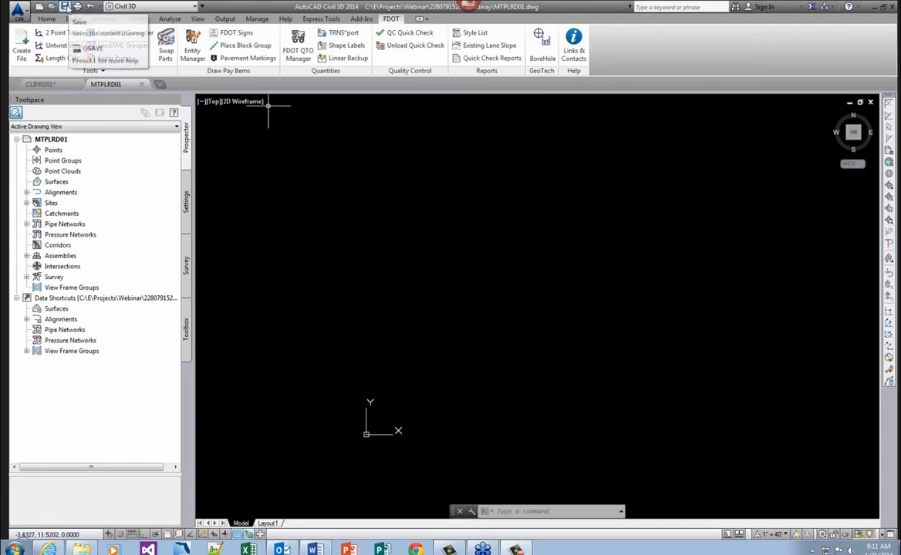
click(65, 6)
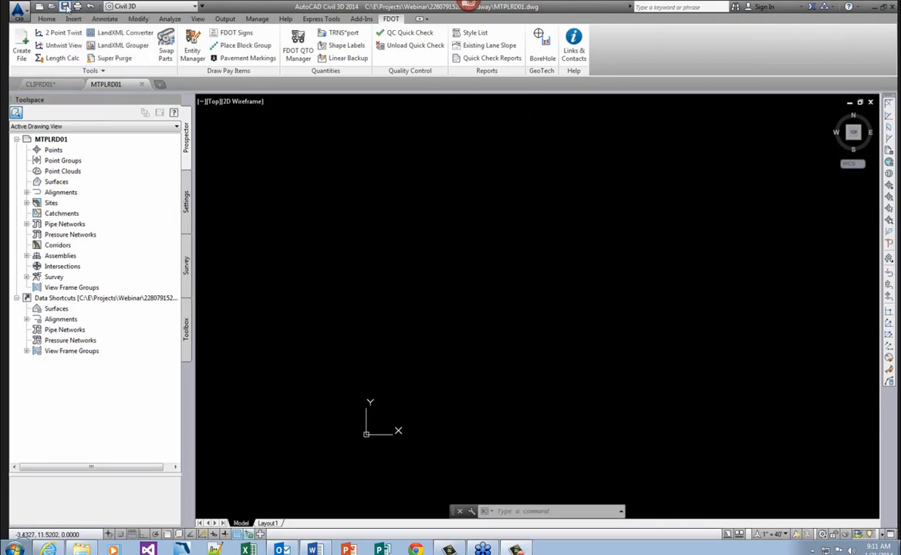
click(126, 299)
right_click(123, 299)
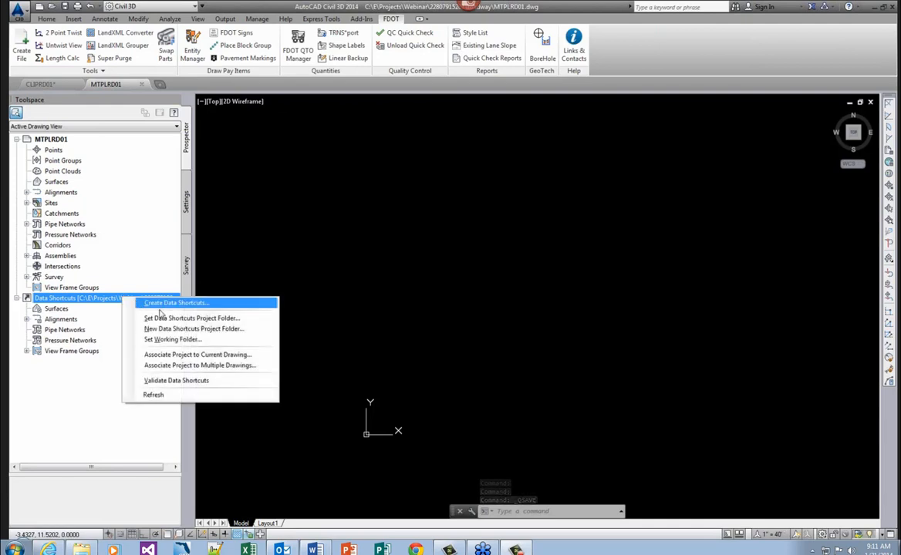
click(196, 356)
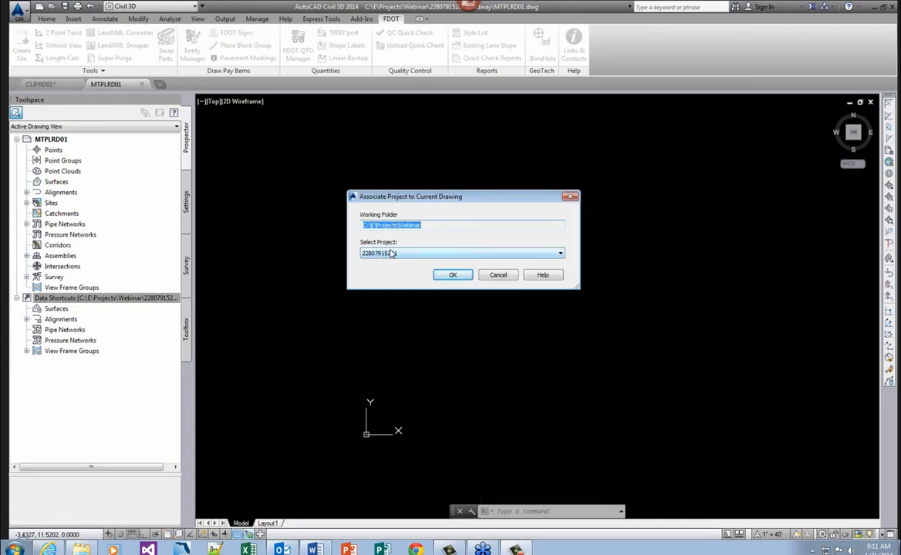
click(450, 275)
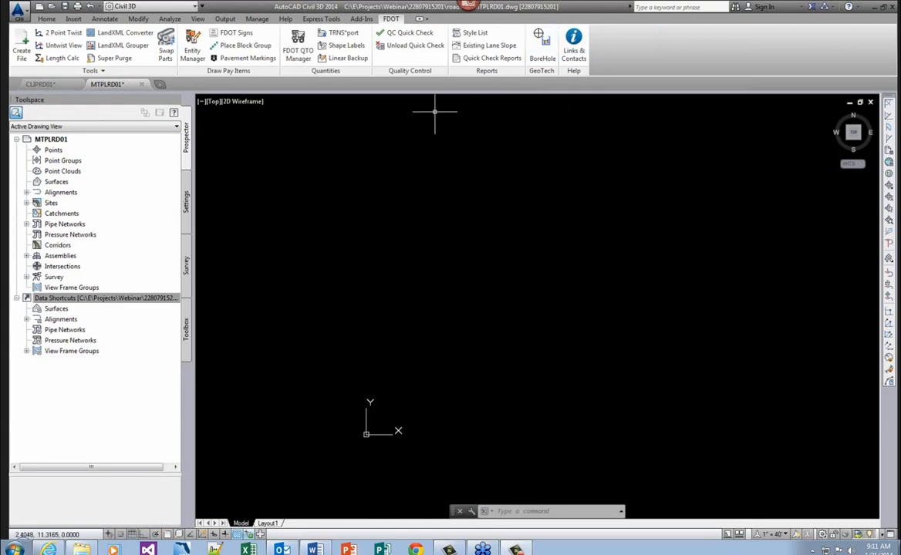
click(65, 7)
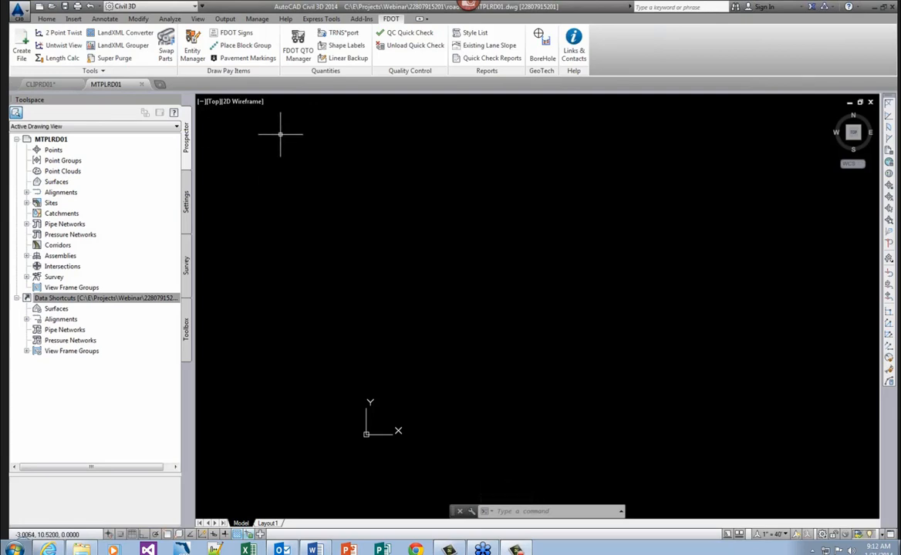
Step: Make Xreference_dp the current layer in the motif drawing
click(47, 19)
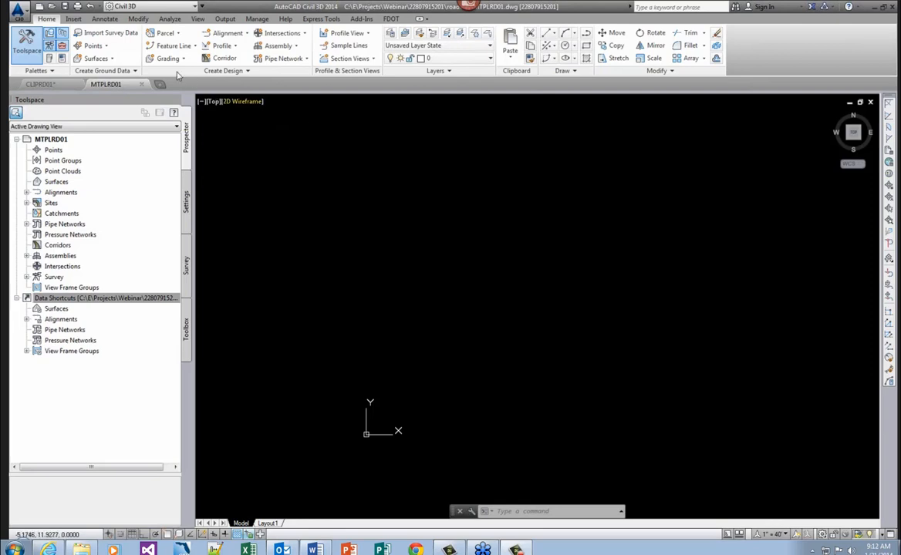
click(461, 63)
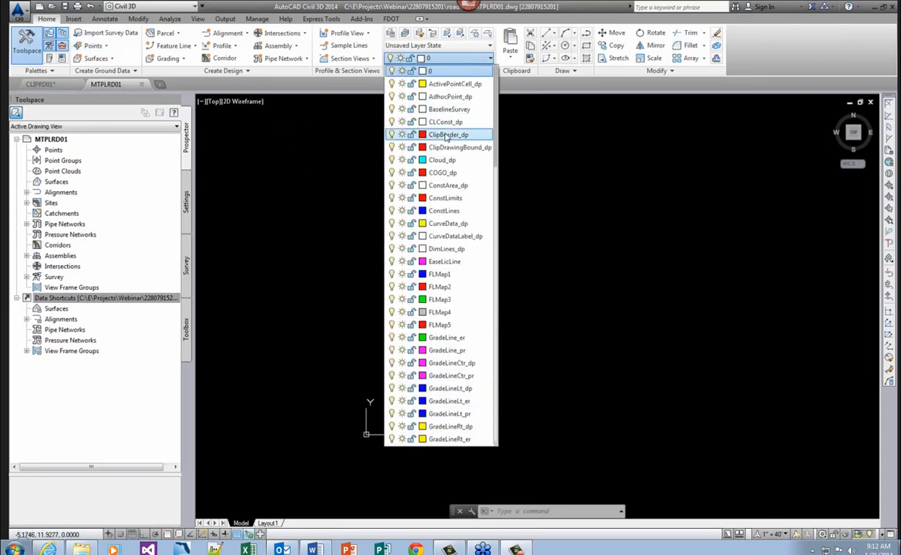
scroll(454, 246, down, 5)
scroll(452, 275, down, 1)
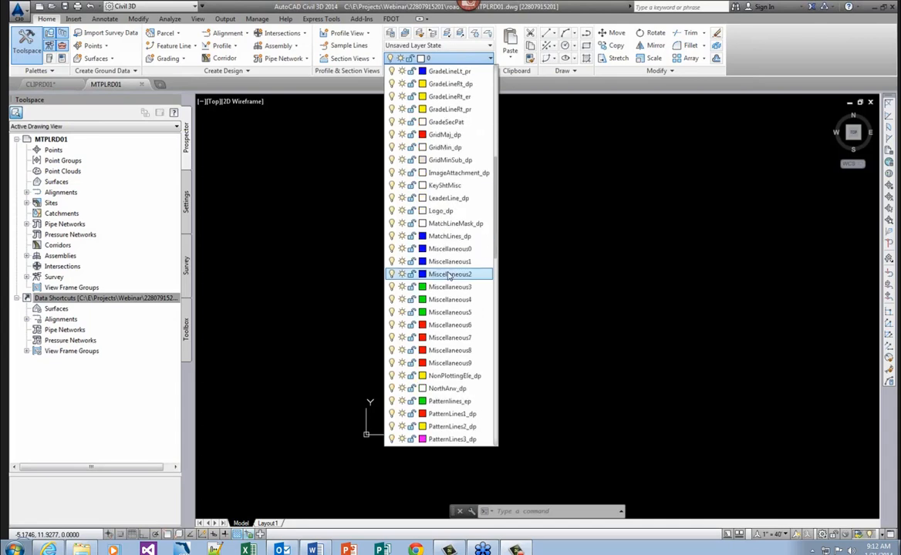
scroll(450, 275, down, 10)
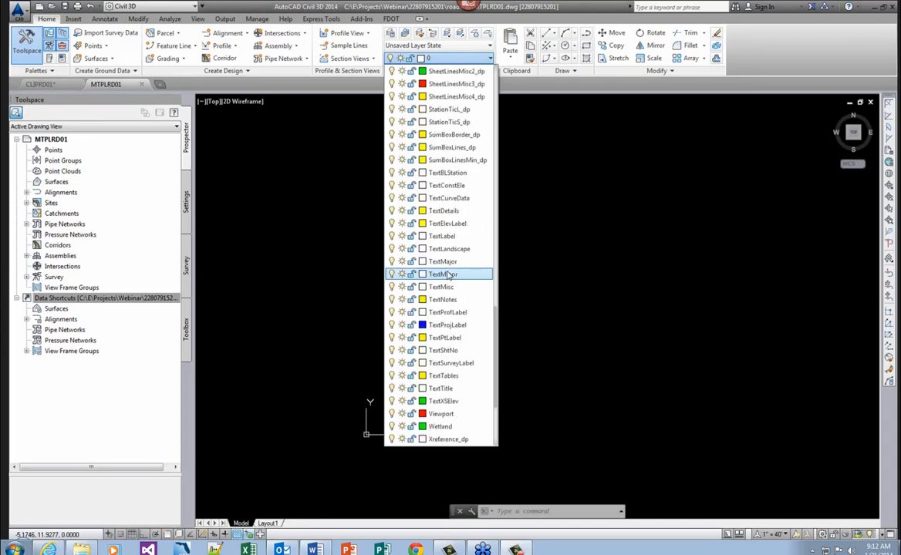
click(443, 438)
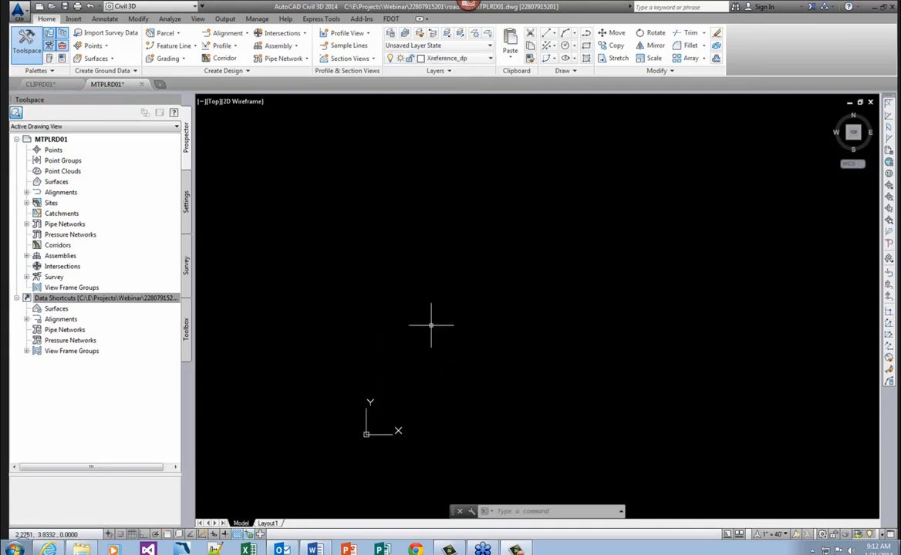
Step: Open the External References manager and start attaching a DWG reference to the motif drawing
click(49, 70)
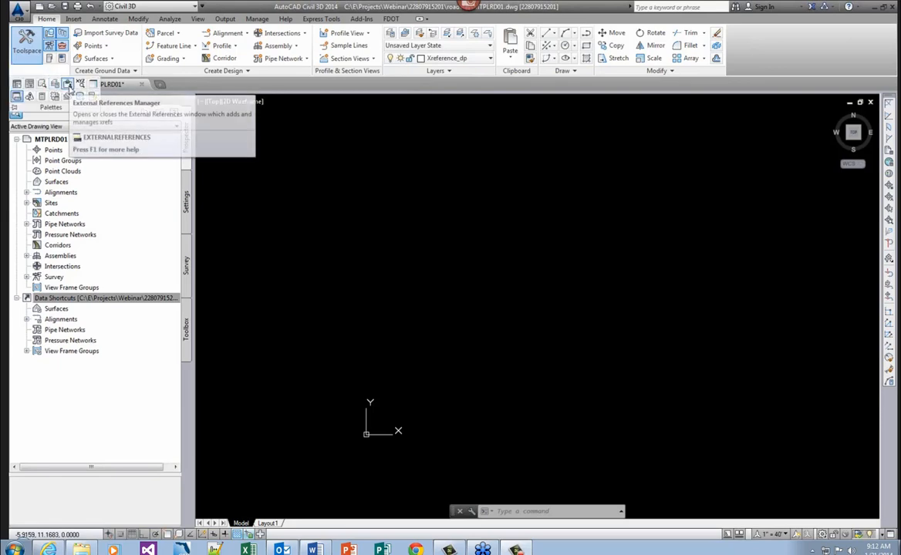
click(68, 85)
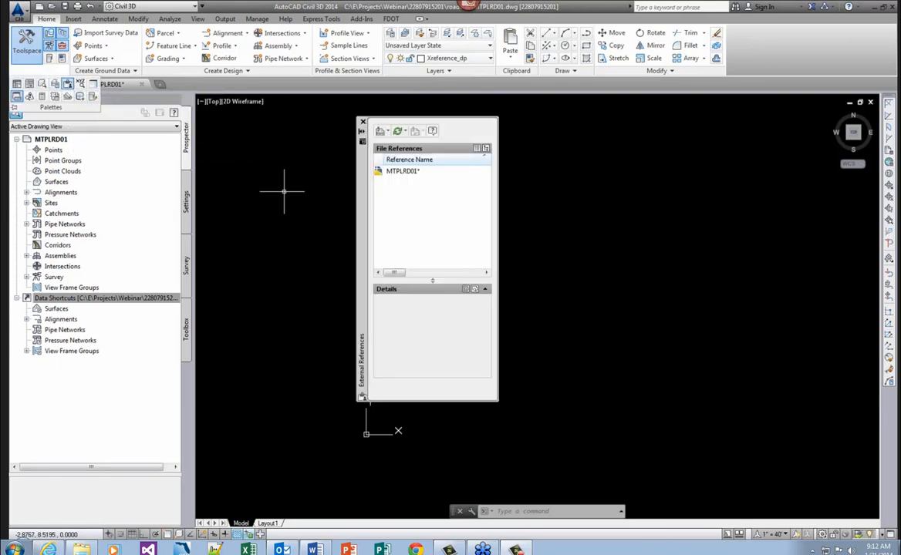
click(291, 133)
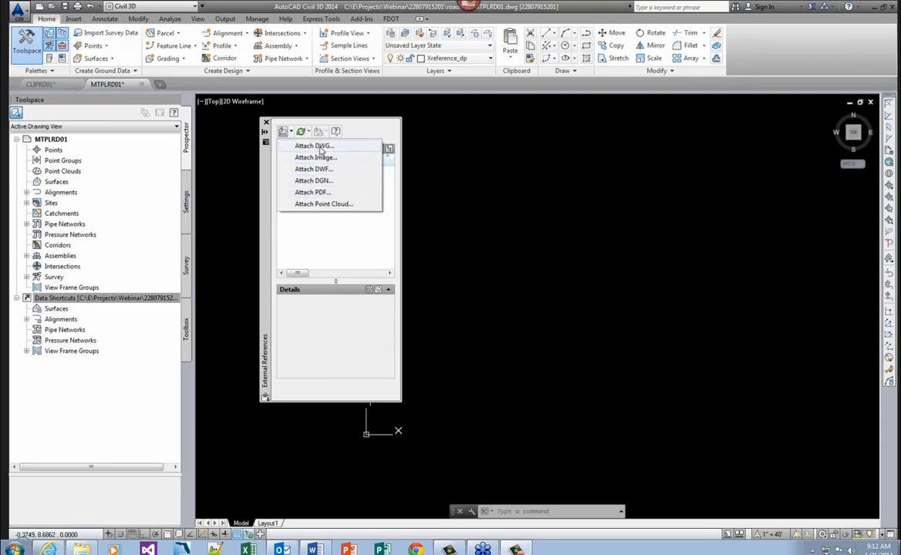
click(320, 146)
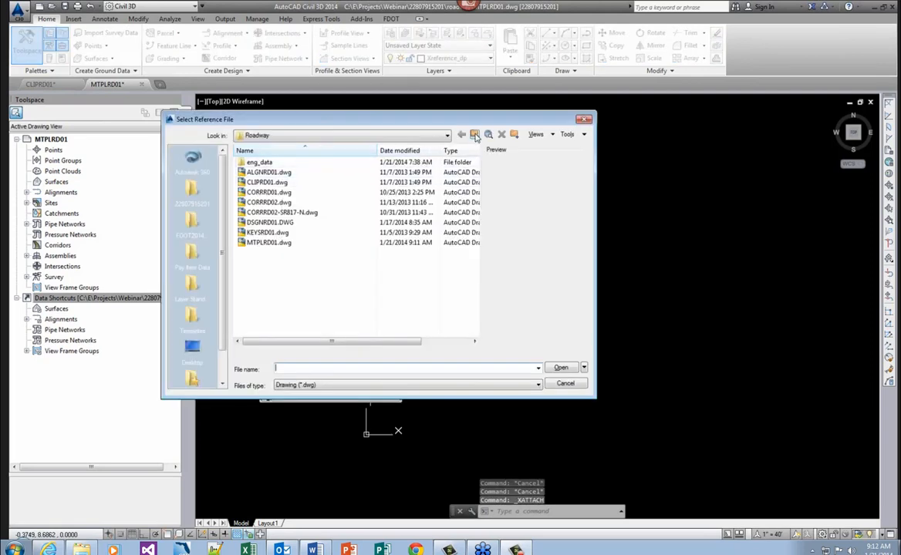
Step: Attach DSGNRD01.DWG from the project's Roadway folder as an attachment with a relative path, scale 1 and insertion point 0,0,0
click(475, 135)
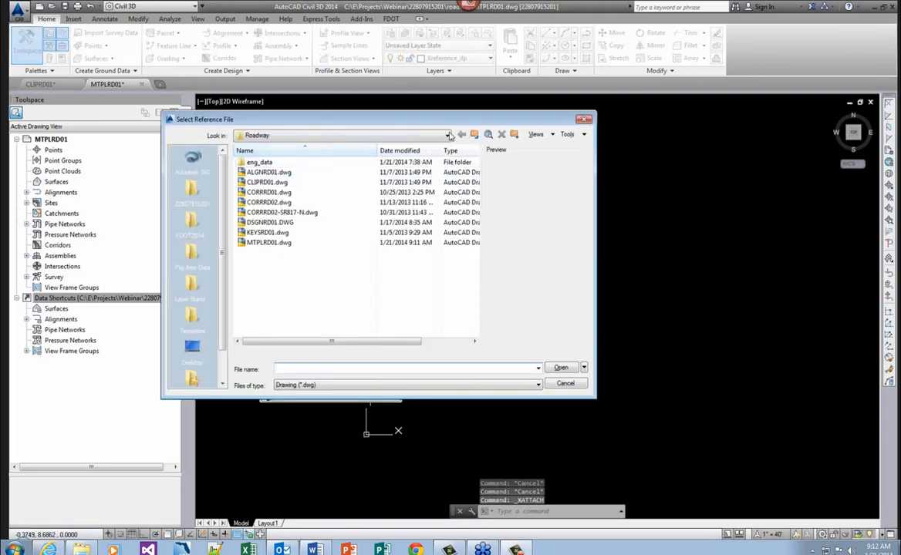
click(390, 137)
click(324, 196)
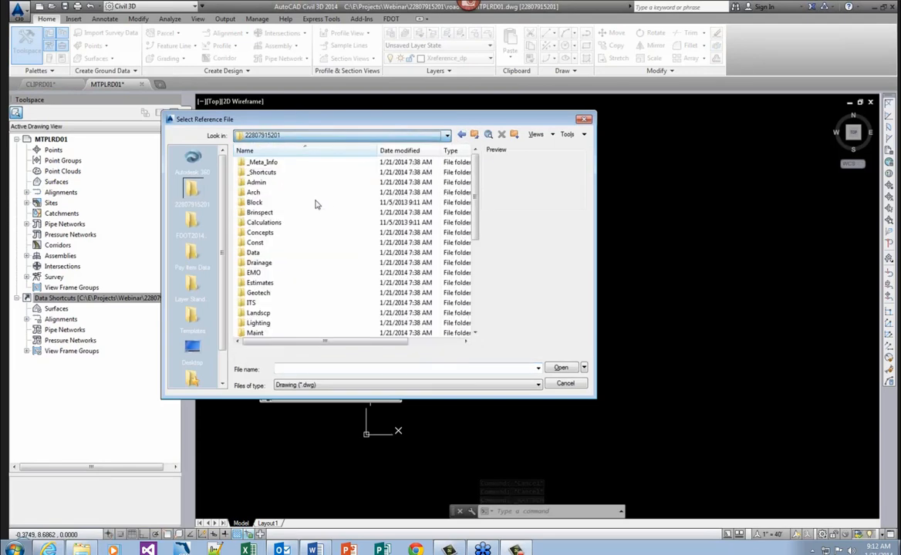
scroll(293, 241, down, 4)
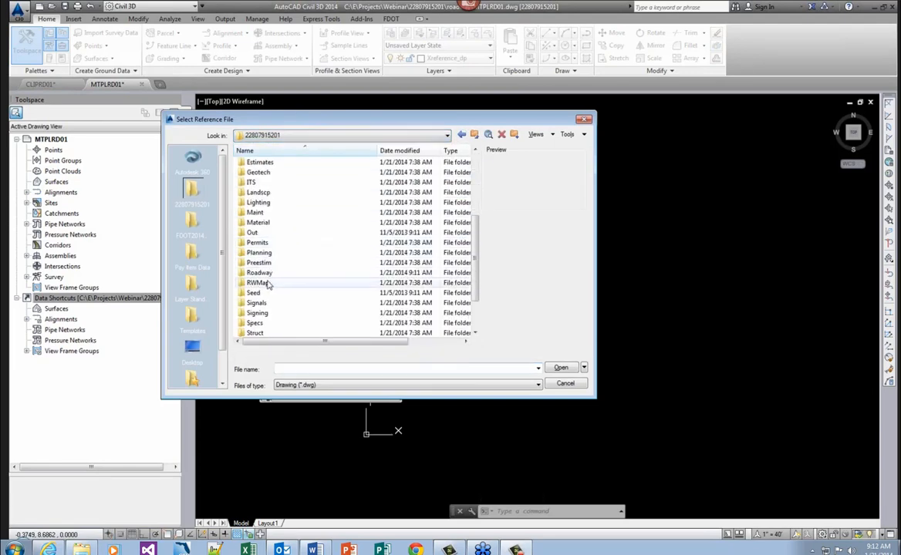
double_click(261, 274)
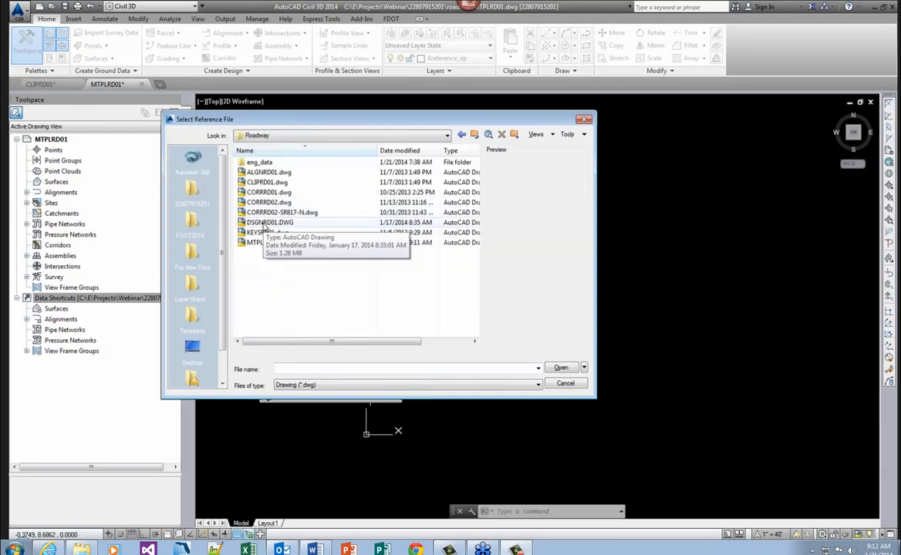
click(265, 224)
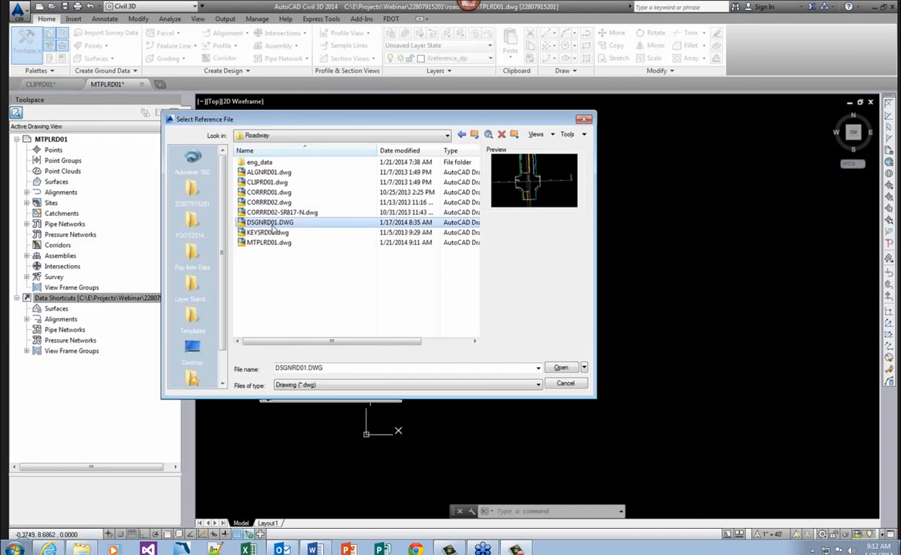
click(562, 368)
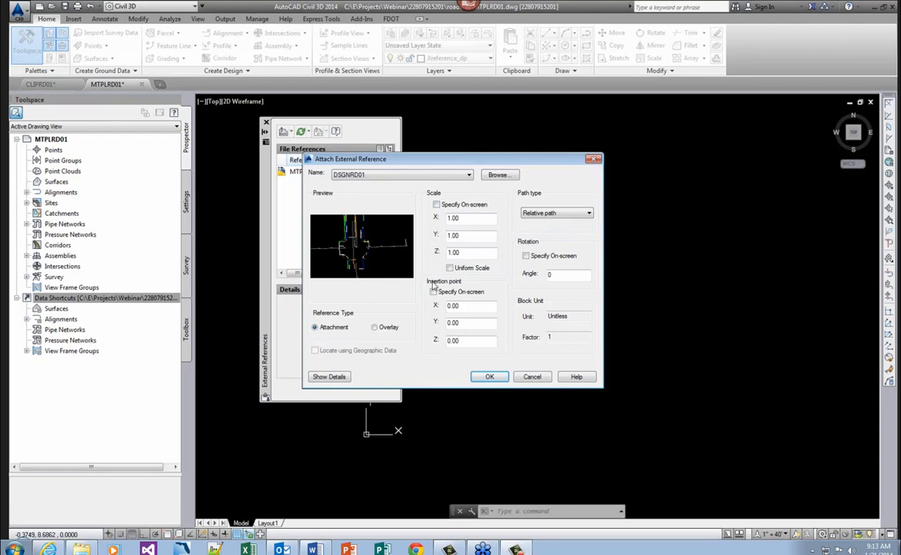
click(485, 377)
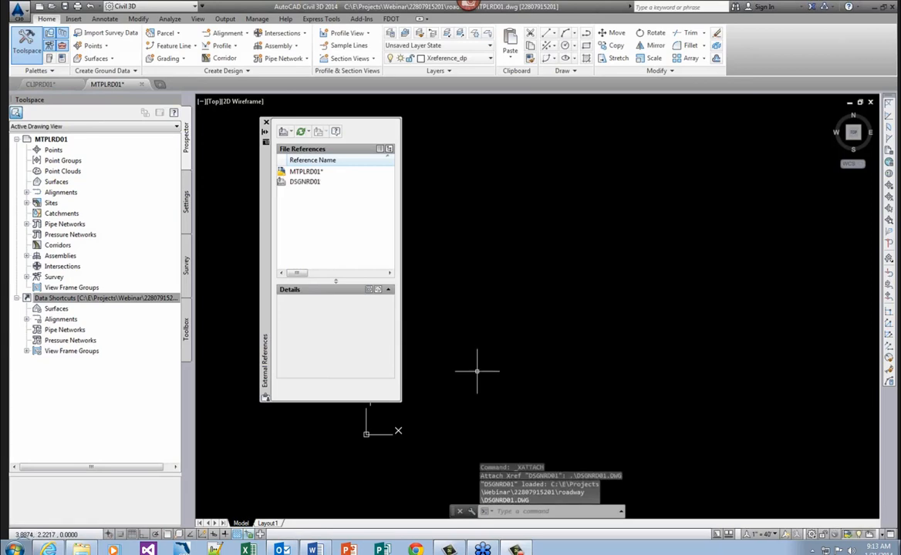
middle_click(541, 330)
middle_click(540, 329)
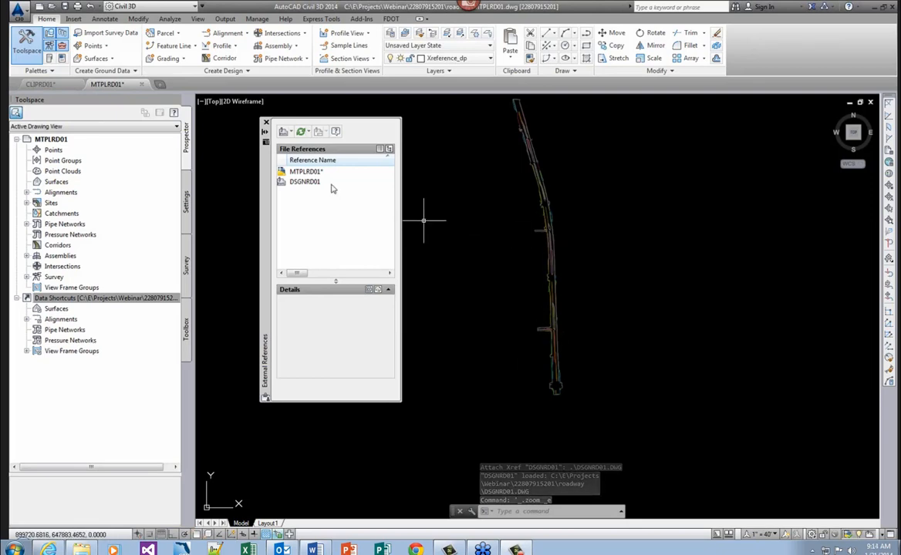
Step: Attach TOPORD01.dwg from the project's Survey folder as an attachment with a relative path, scale 1 and insertion point 0,0,0
click(291, 132)
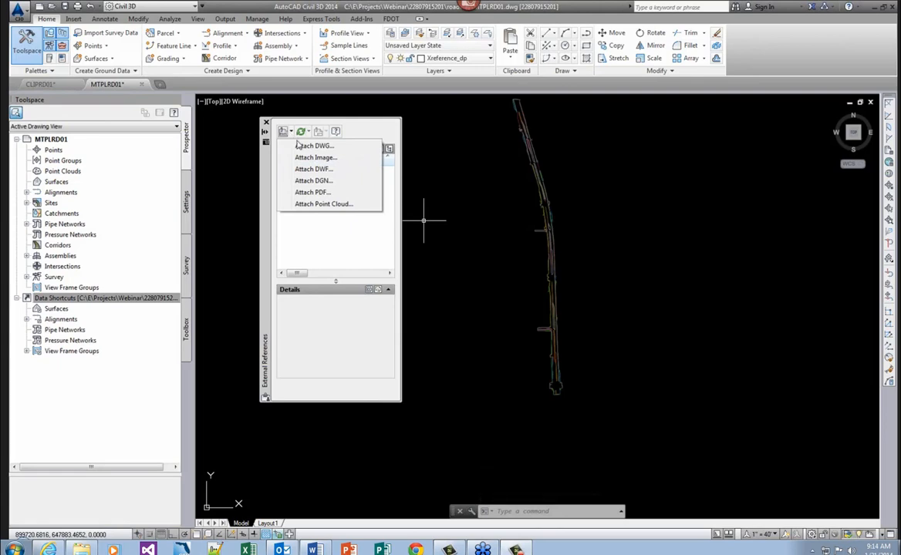
click(304, 146)
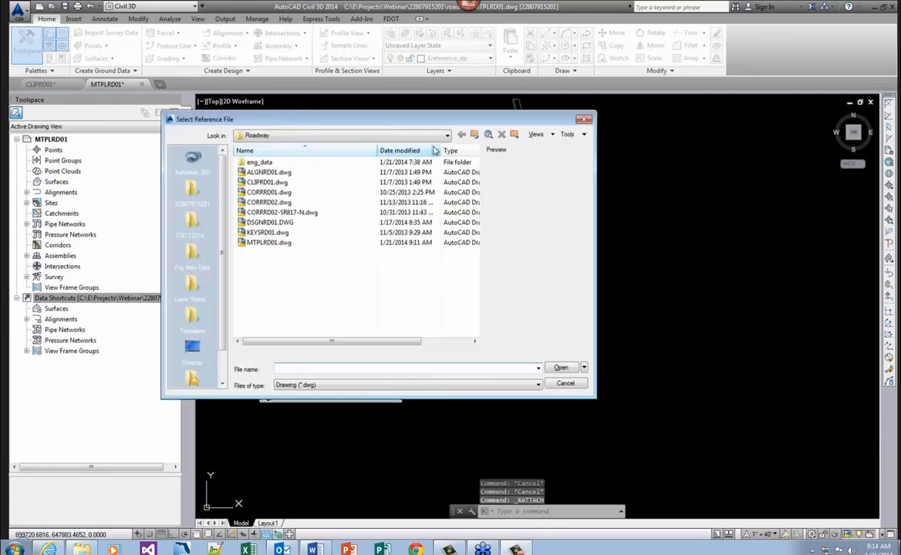
click(478, 136)
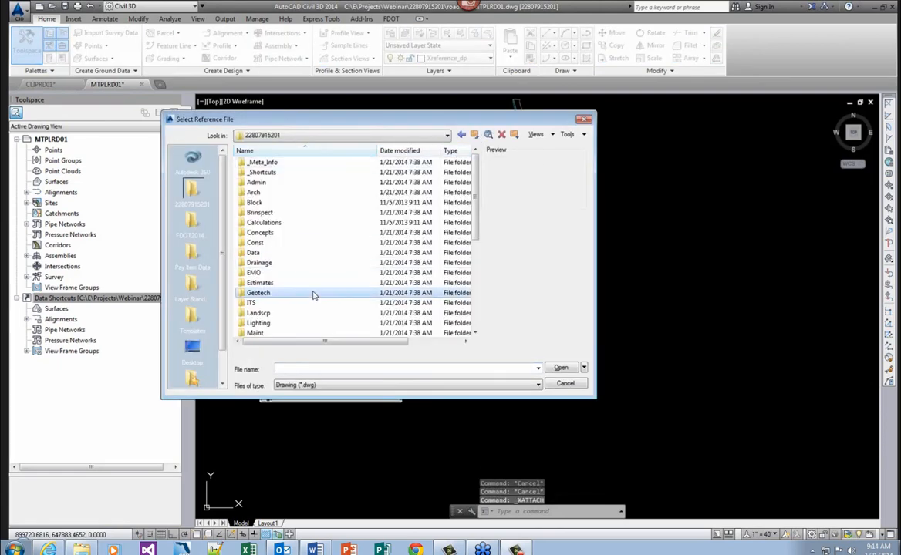
scroll(312, 296, down, 4)
scroll(312, 295, down, 2)
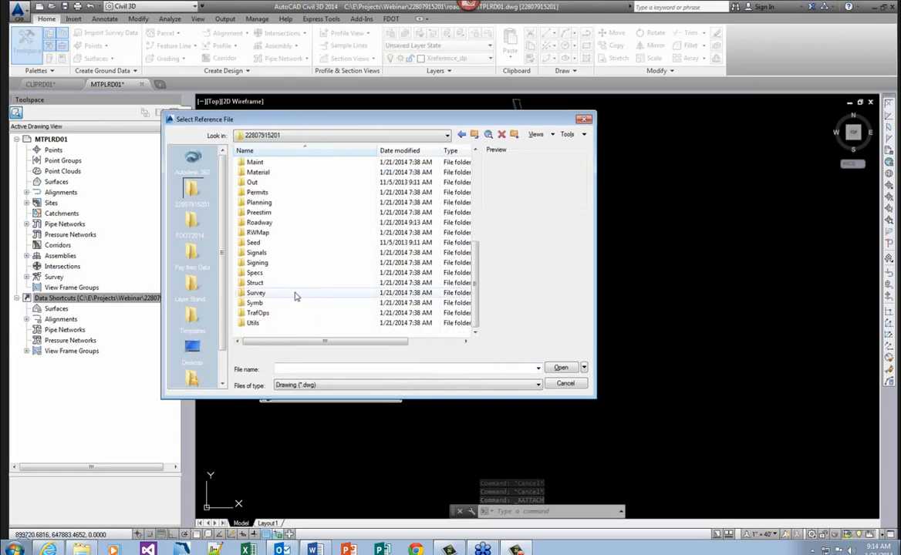
double_click(287, 293)
click(263, 192)
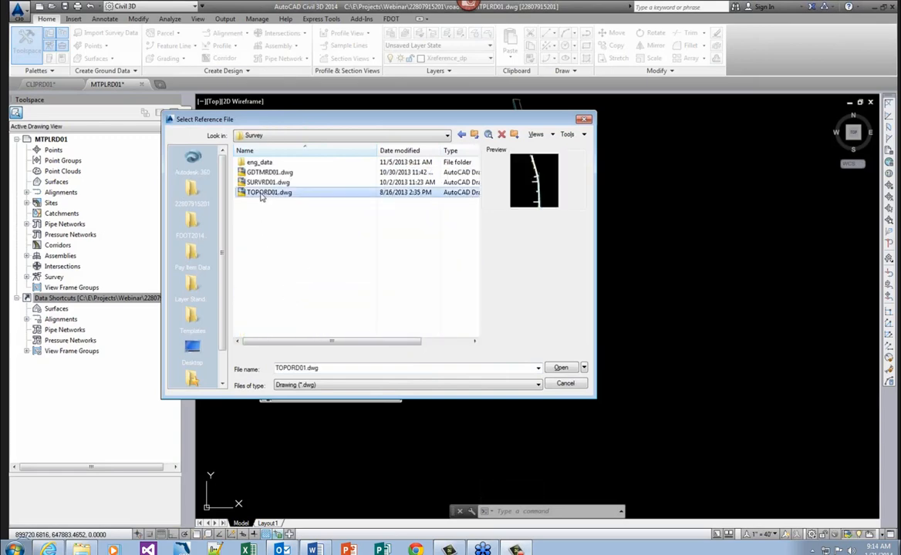
click(559, 368)
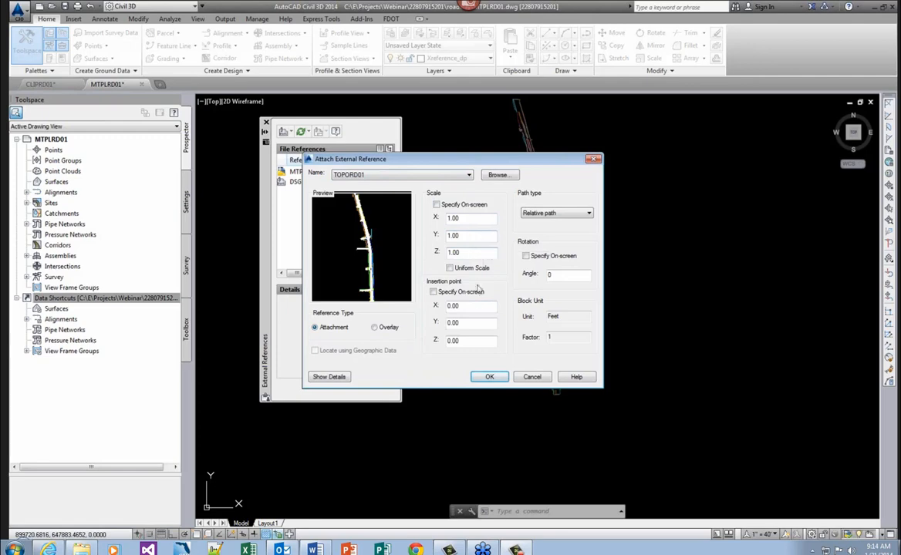
click(485, 377)
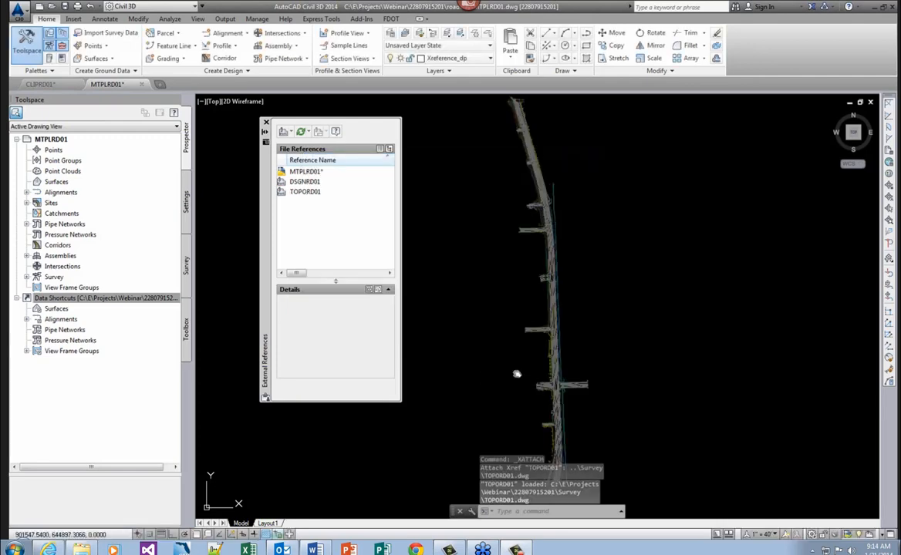
Step: Send the TOPORD01 topography reference to the back of the display order
scroll(515, 301, up, 5)
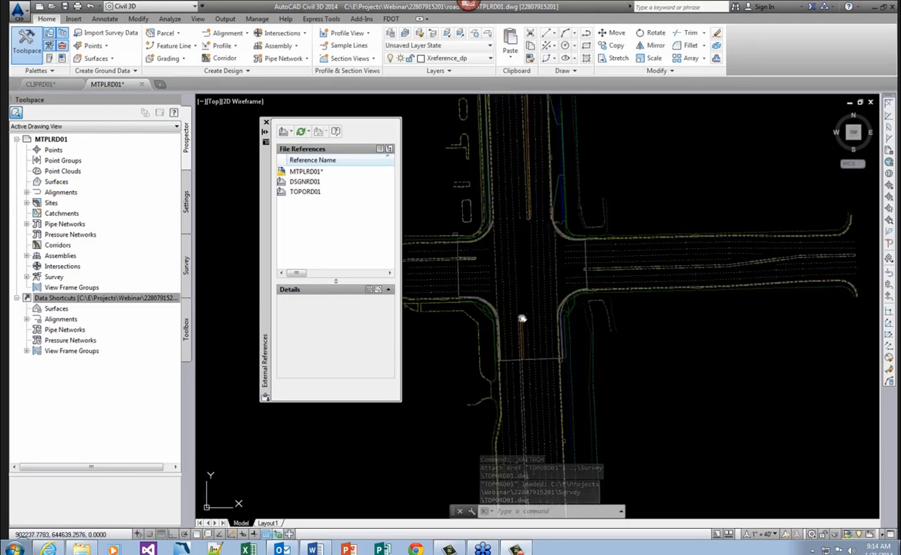
middle_drag(475, 294, 524, 271)
middle_drag(555, 301, 538, 326)
click(485, 256)
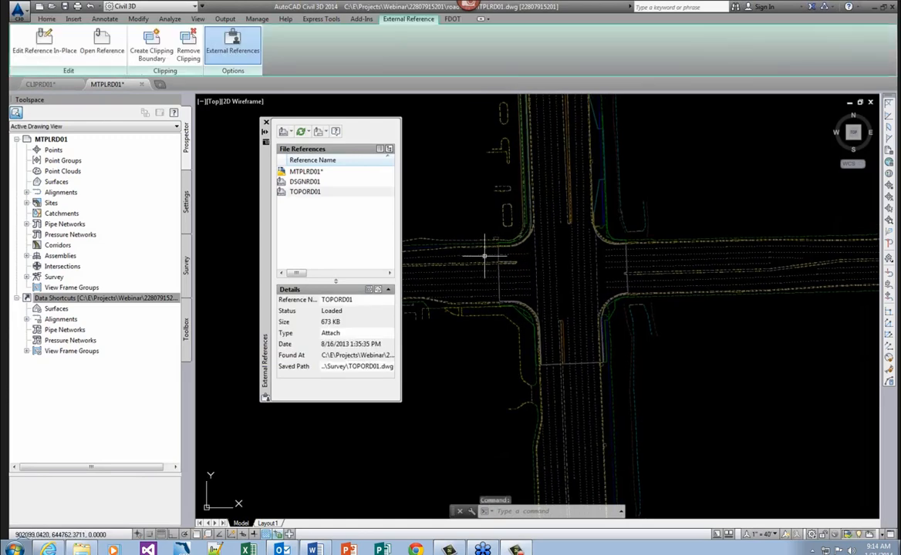
scroll(484, 256, up, 2)
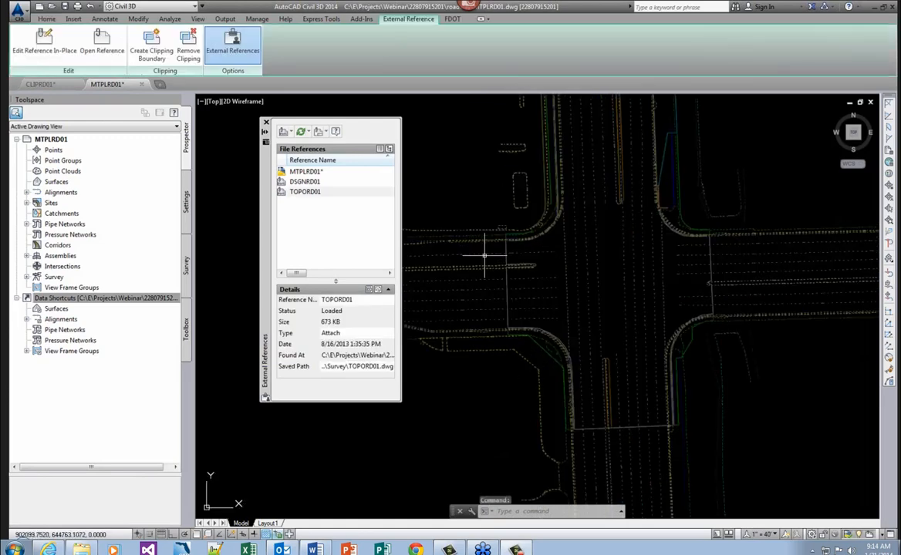
right_click(470, 192)
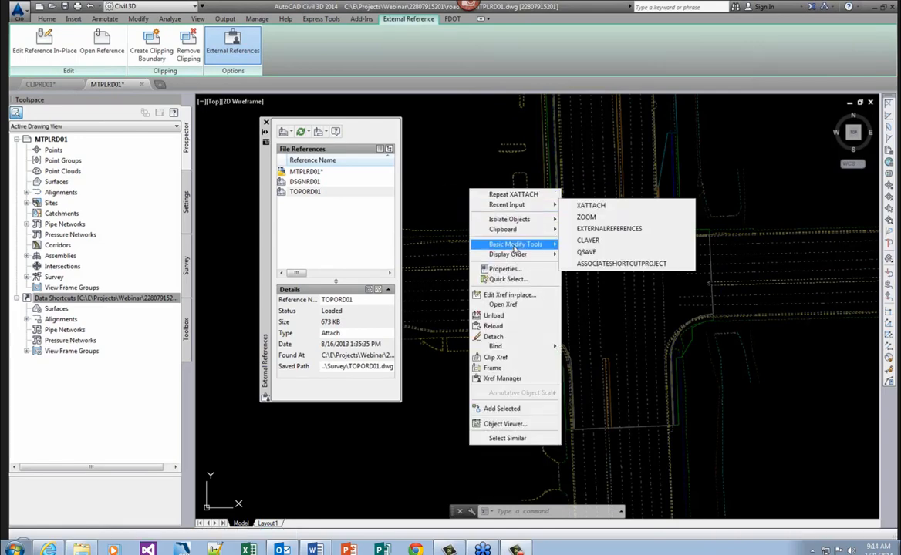
mouse_move(516, 254)
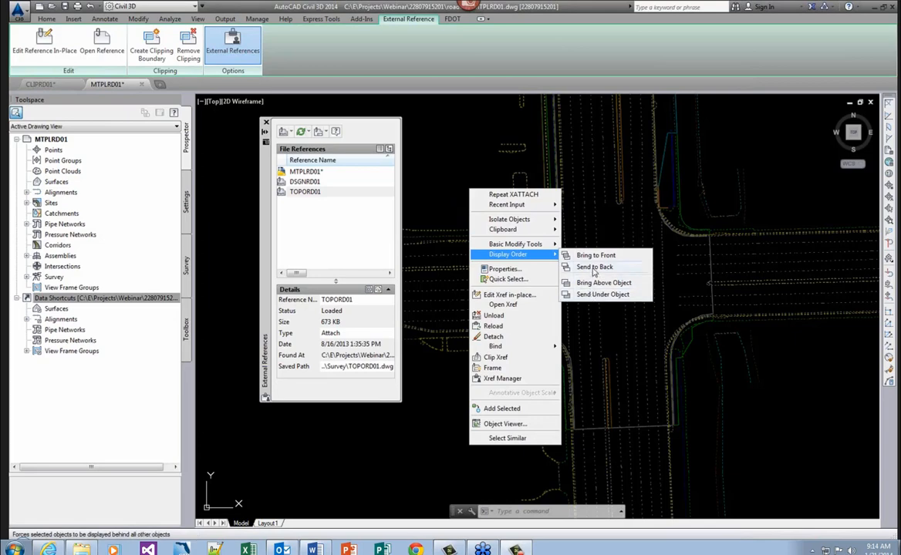
click(591, 295)
key(Escape)
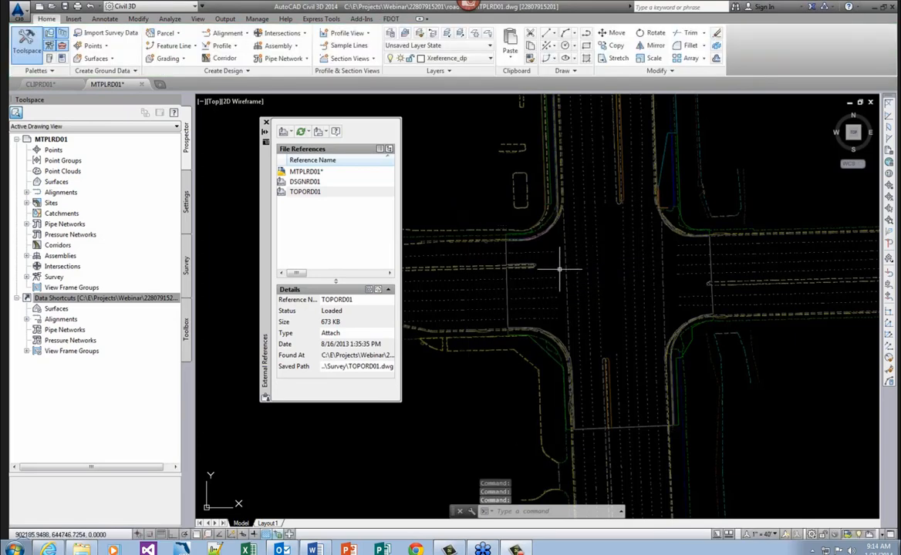
middle_drag(510, 247, 491, 289)
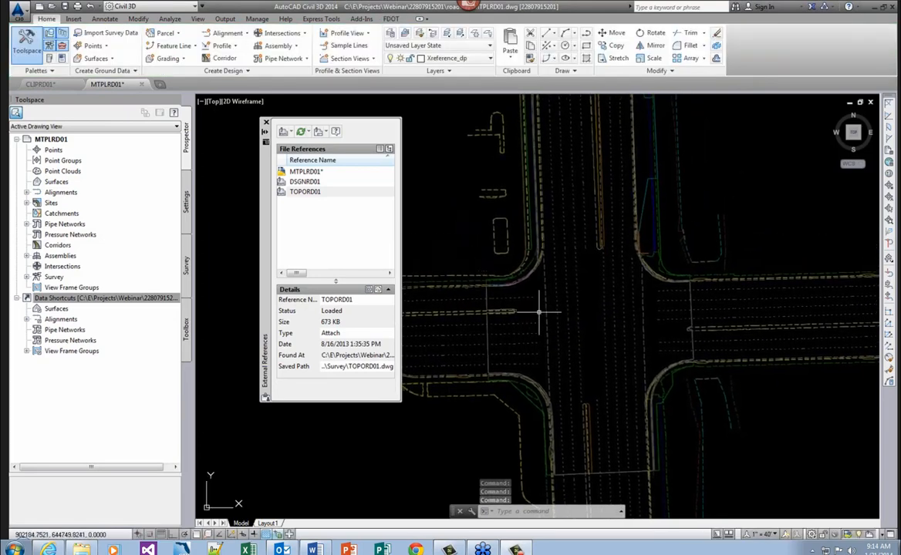
middle_drag(539, 312, 535, 301)
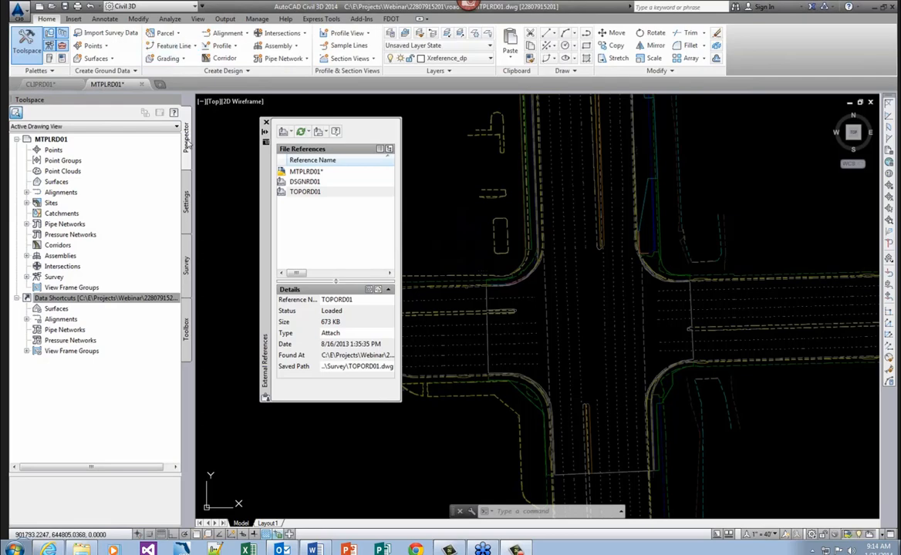
Step: Start creating an alignment reference from the BL817 centerline alignment in the project's data shortcuts
click(93, 298)
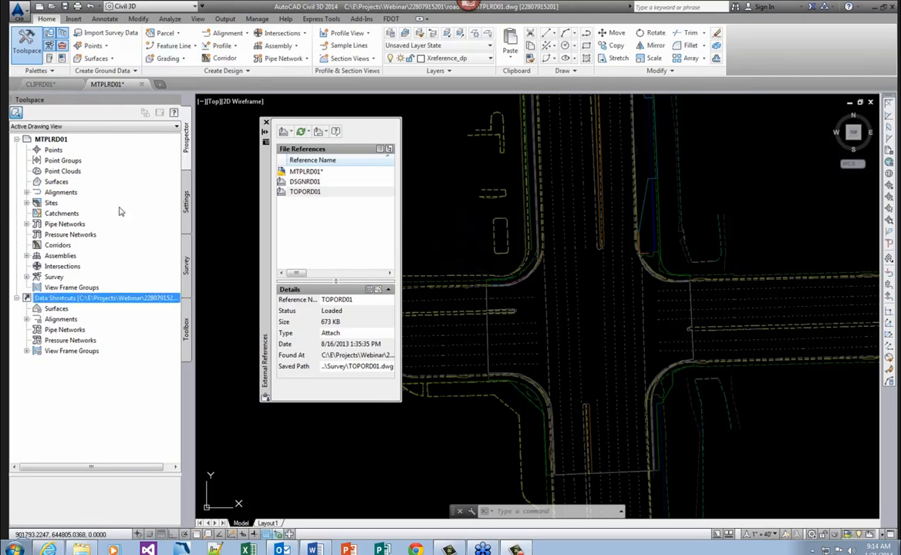
click(27, 320)
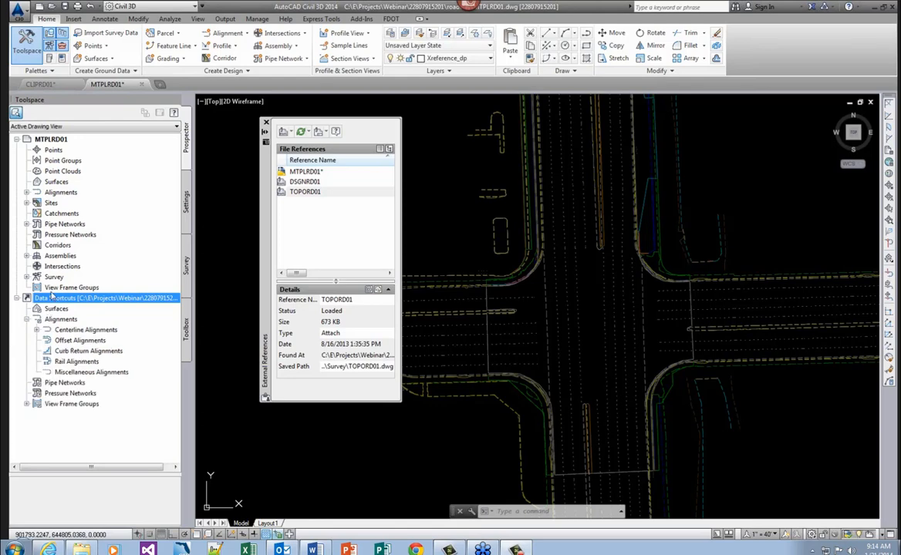
click(37, 330)
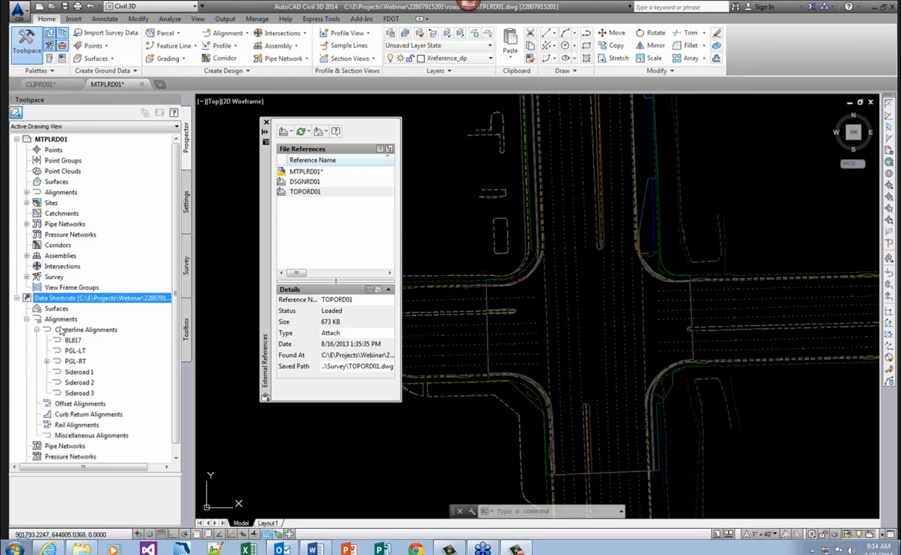
click(70, 341)
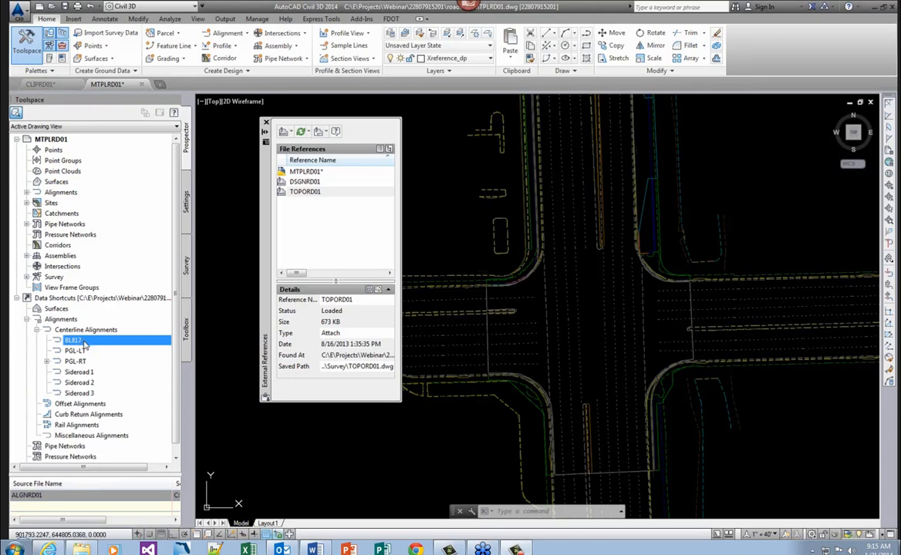
right_click(79, 341)
click(127, 346)
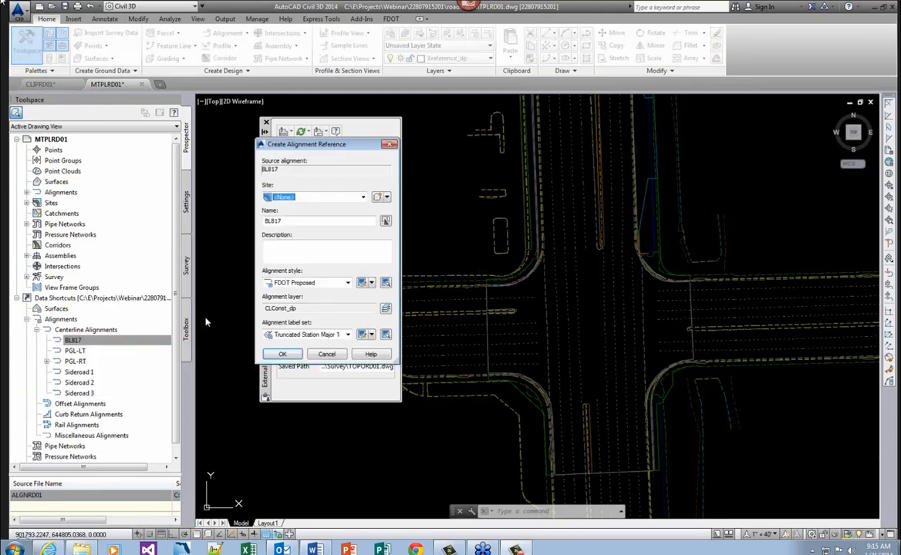
Step: Create the BL817 alignment reference with the FDOT Proposed style and the Full Station Major 100' Minor 20' label set
drag(345, 146, 479, 160)
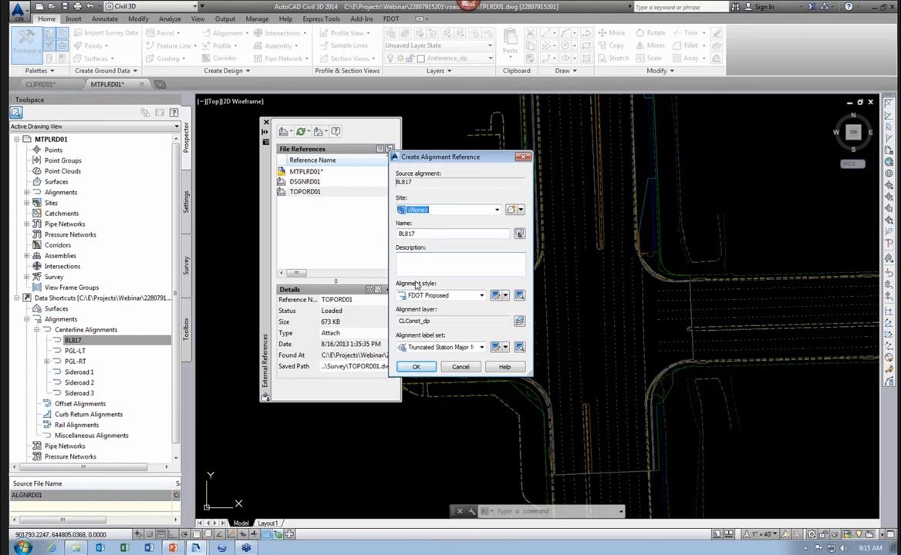
click(481, 297)
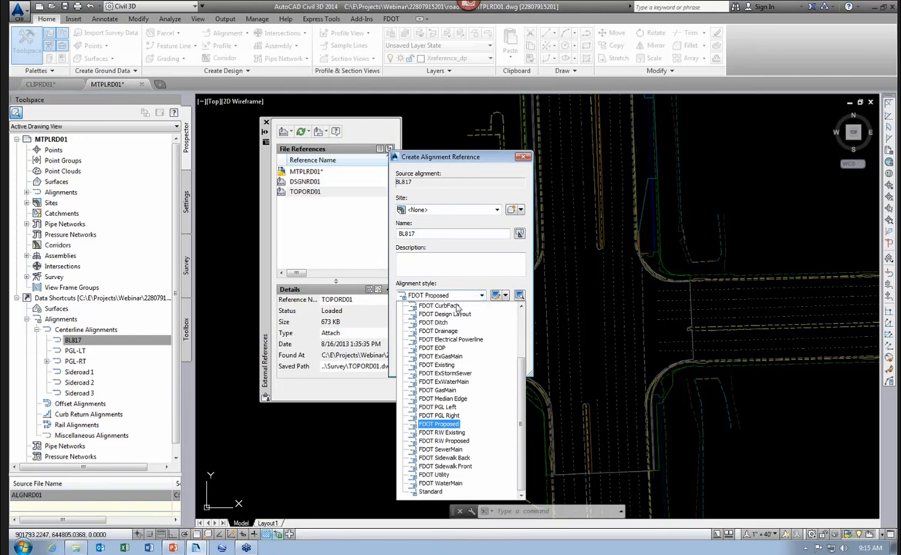
click(432, 425)
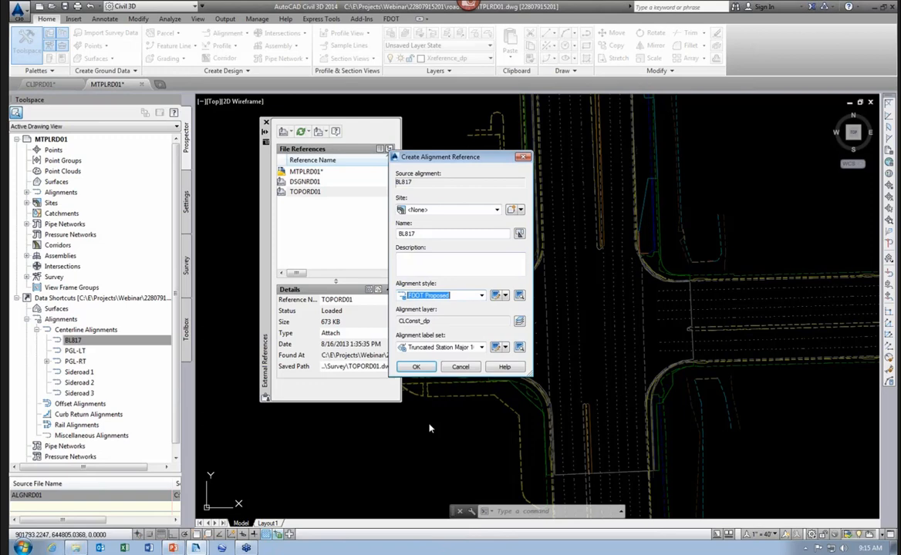
click(481, 348)
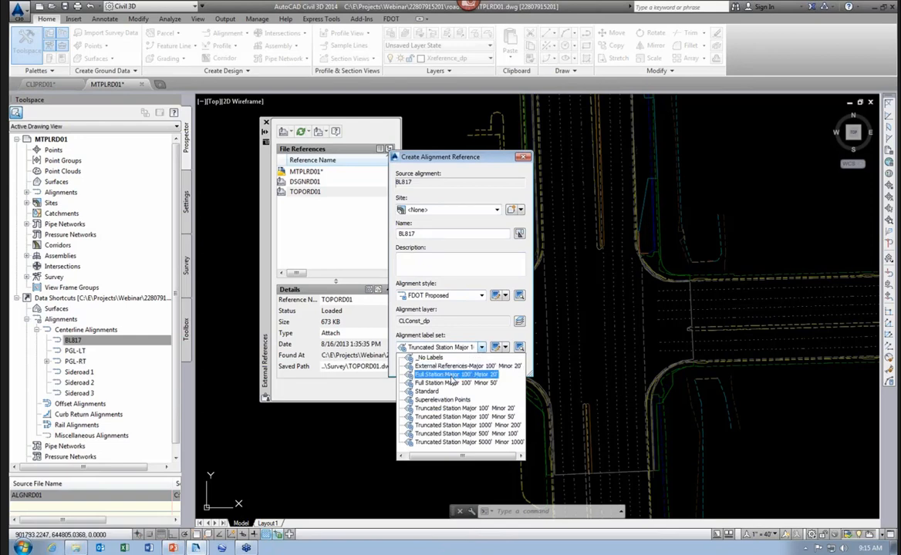
click(451, 375)
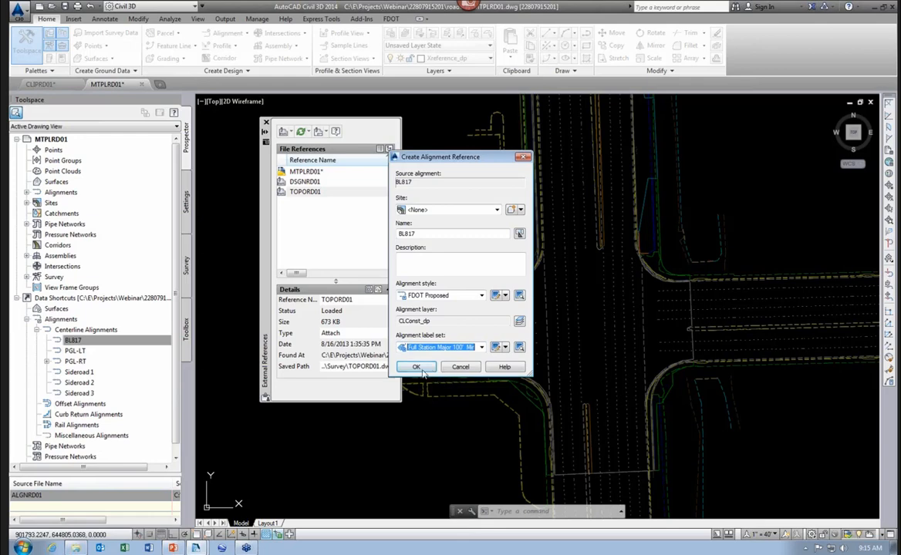
click(421, 370)
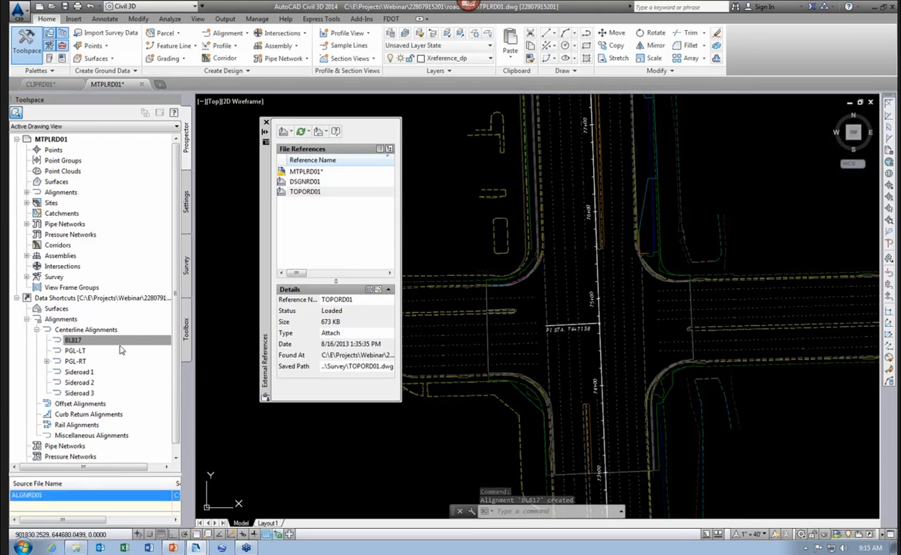
Step: Start a reference to the PLAN - 40 SCALE-BL817 view frame group from the data shortcuts, using FDOT View Frame for its frame and label styles
scroll(177, 326, down, 1)
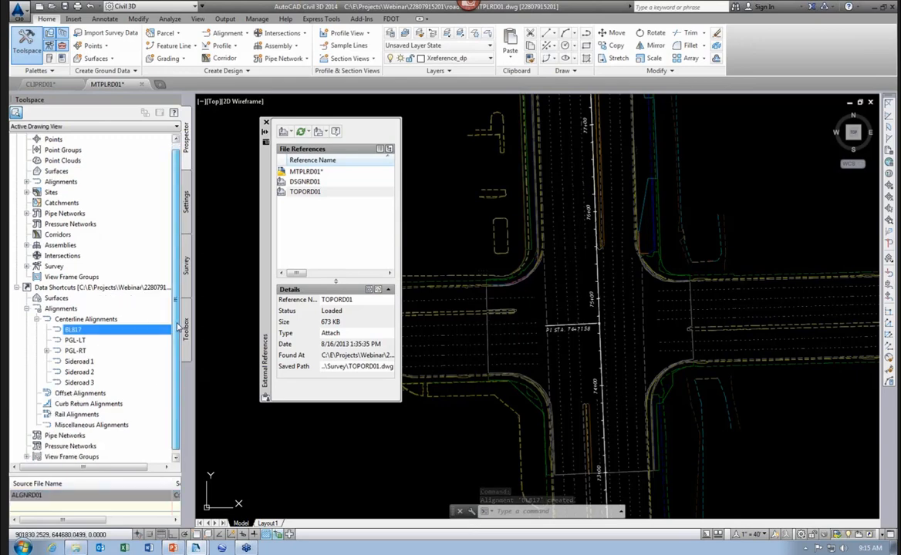
click(36, 319)
click(27, 318)
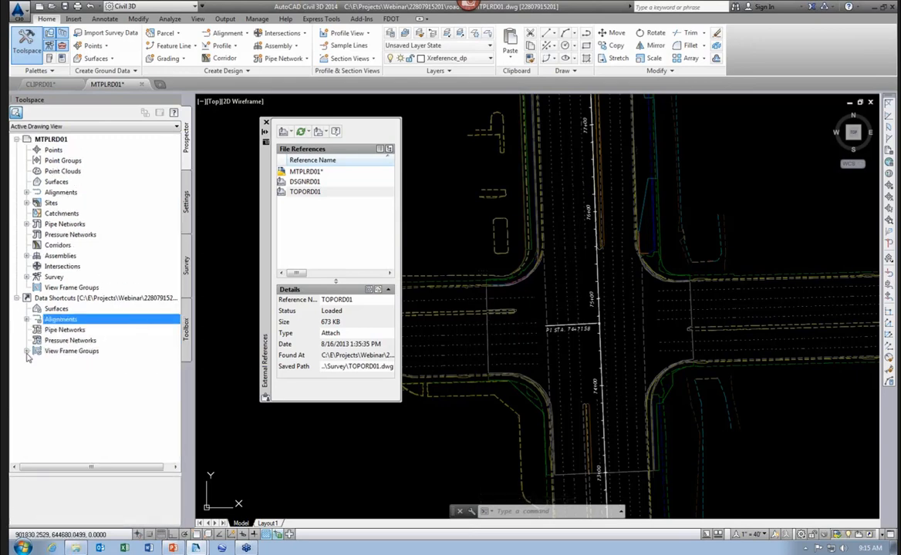
click(27, 351)
click(75, 362)
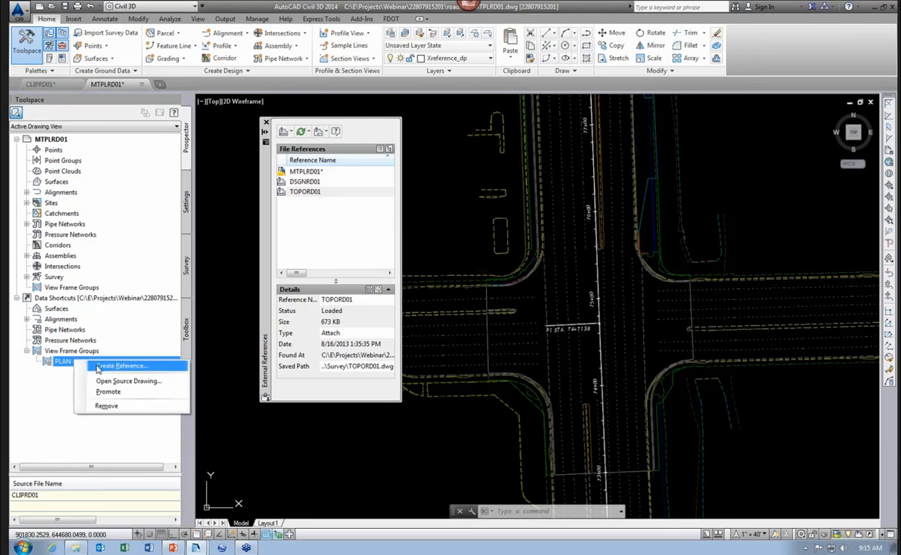
click(98, 369)
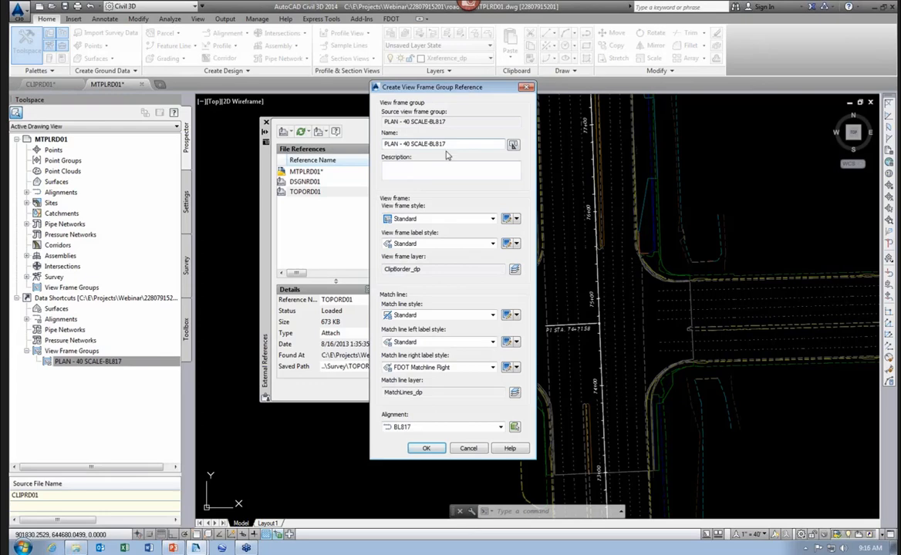
click(433, 220)
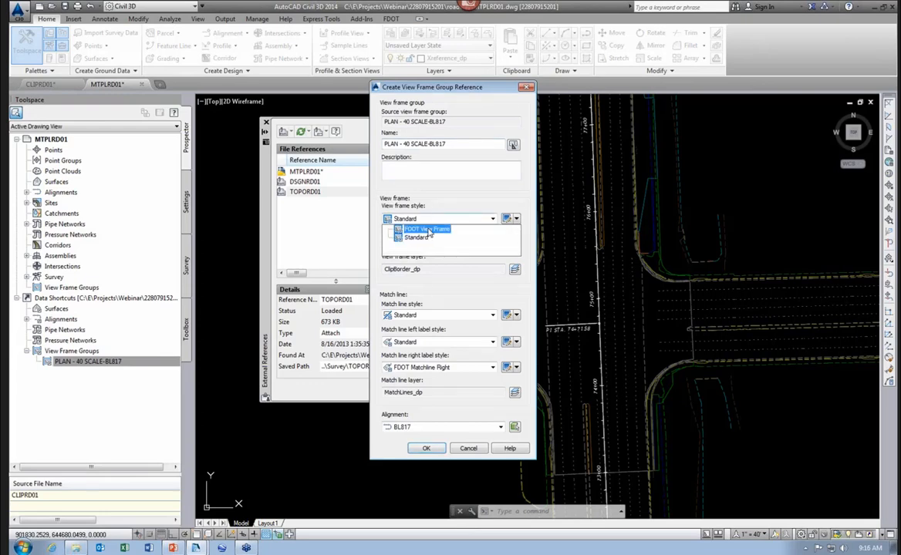
click(428, 230)
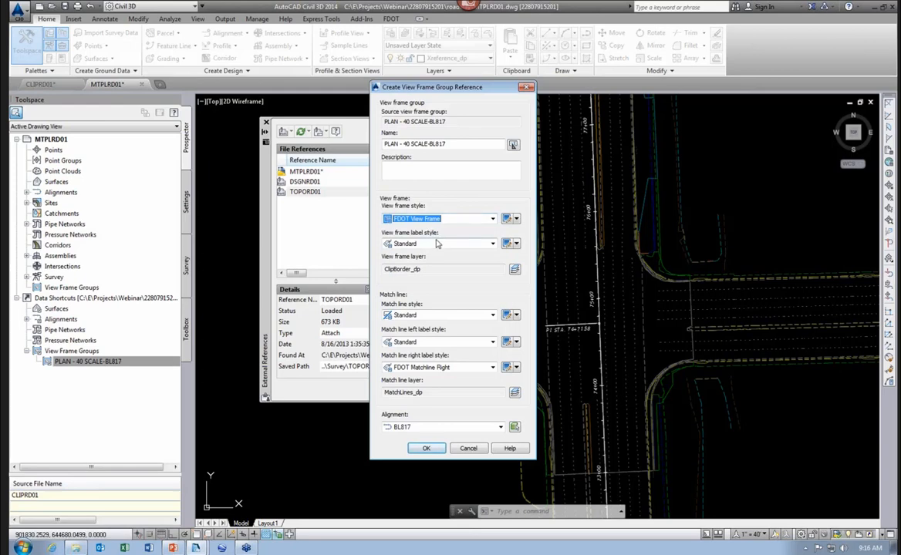
click(435, 245)
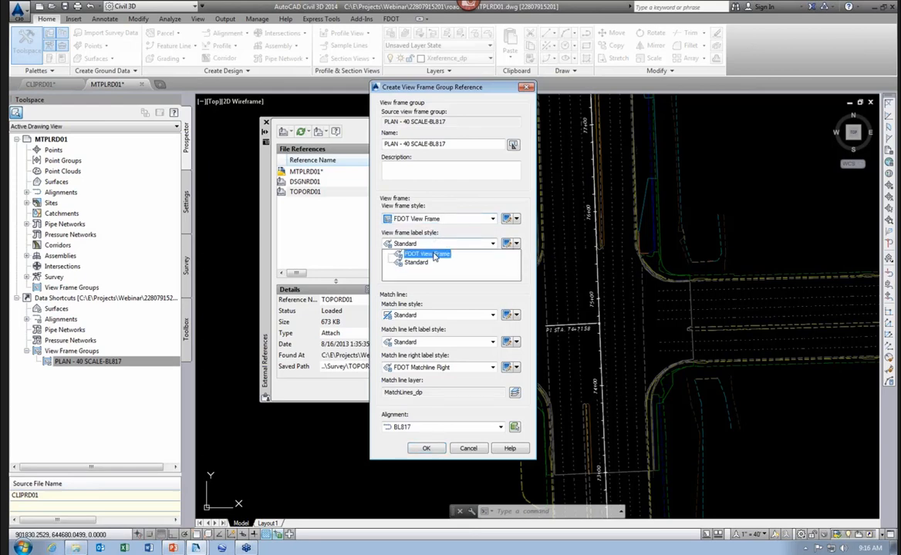
click(434, 257)
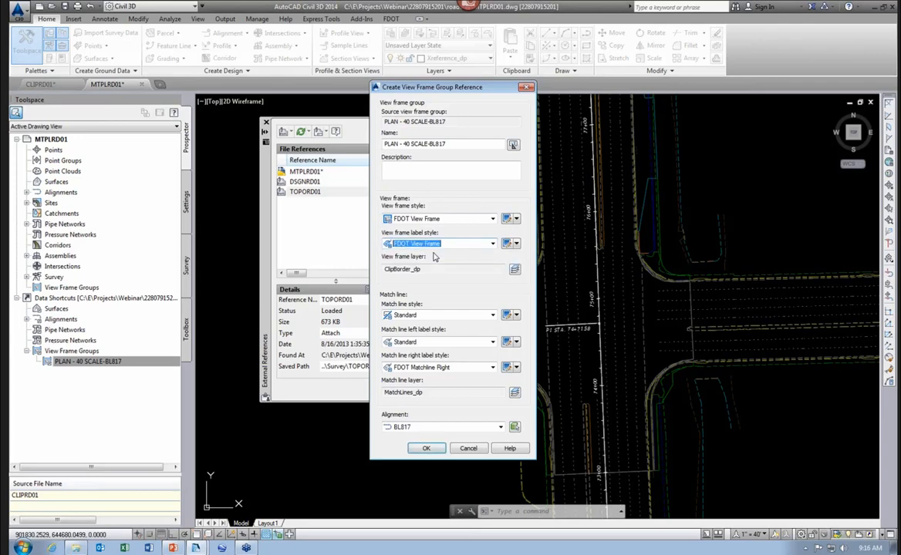
Step: Create the view frame group reference with the FDOT MatchLine style and the FDOT Matchline Left and FDOT Matchline Right label styles
click(429, 315)
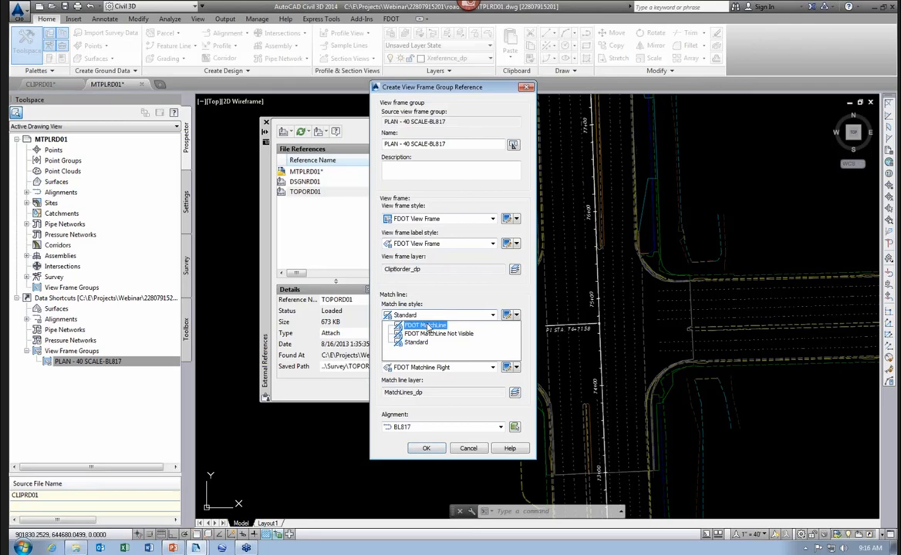
click(426, 325)
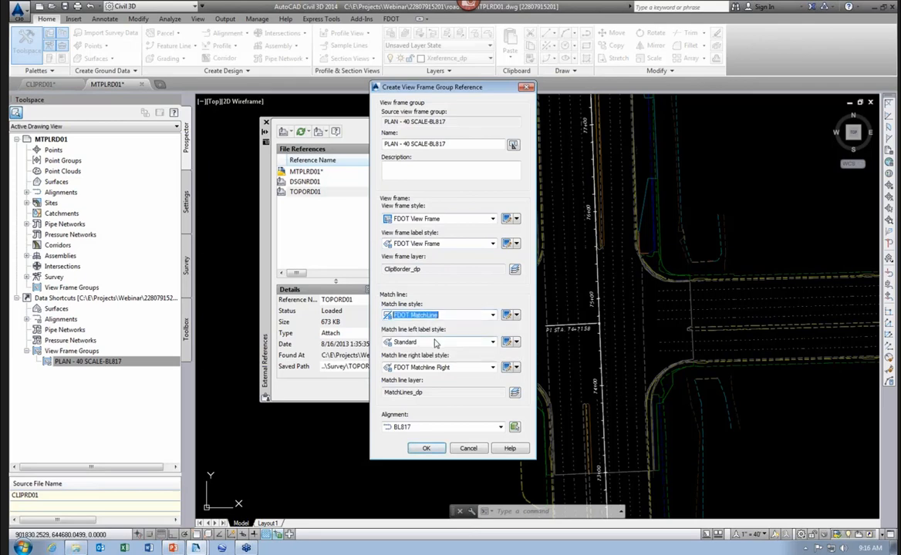
click(435, 341)
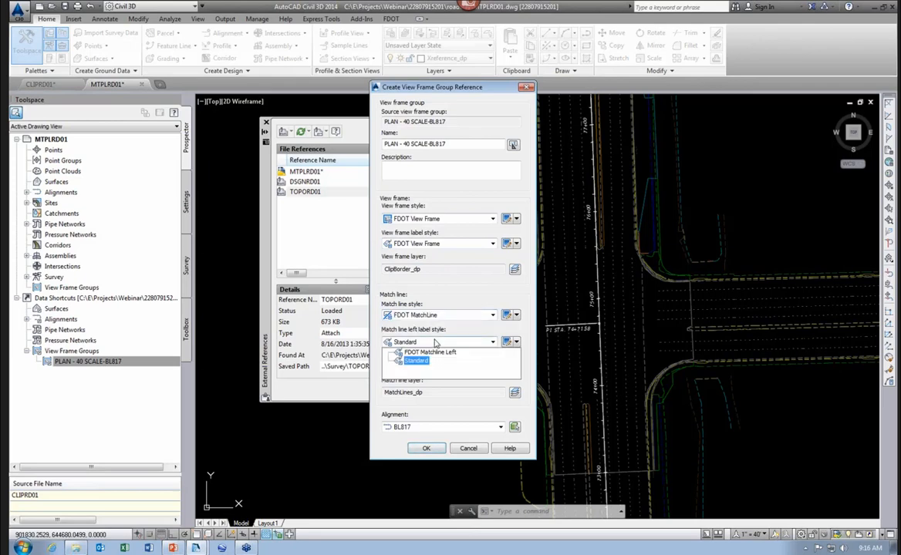
click(426, 353)
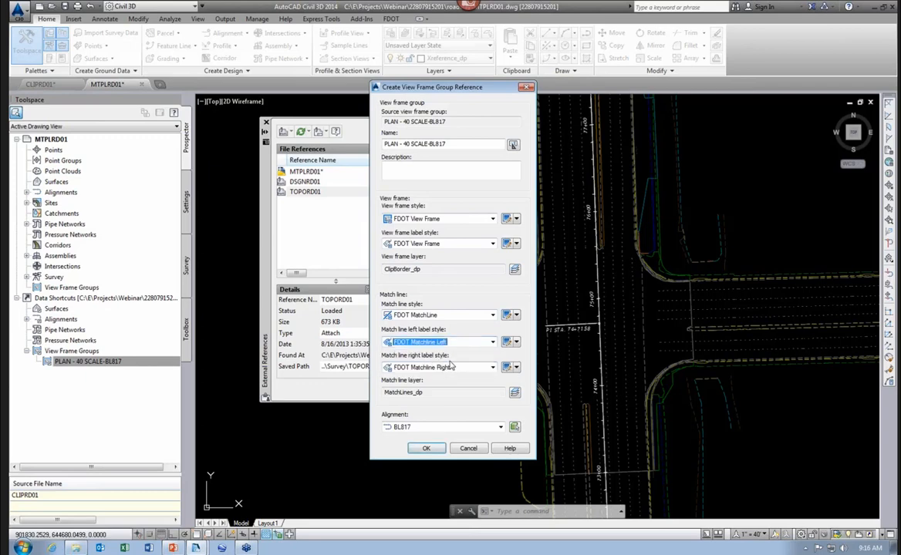
click(424, 367)
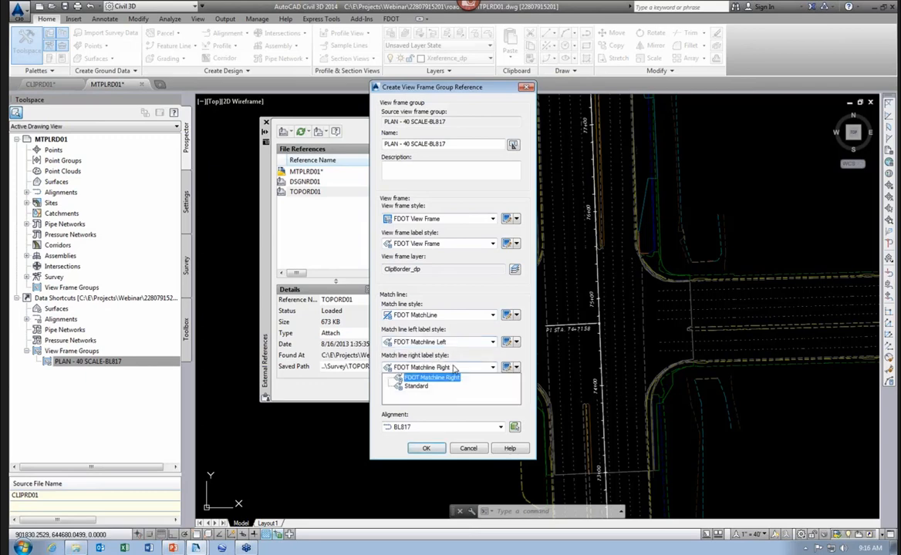
click(438, 378)
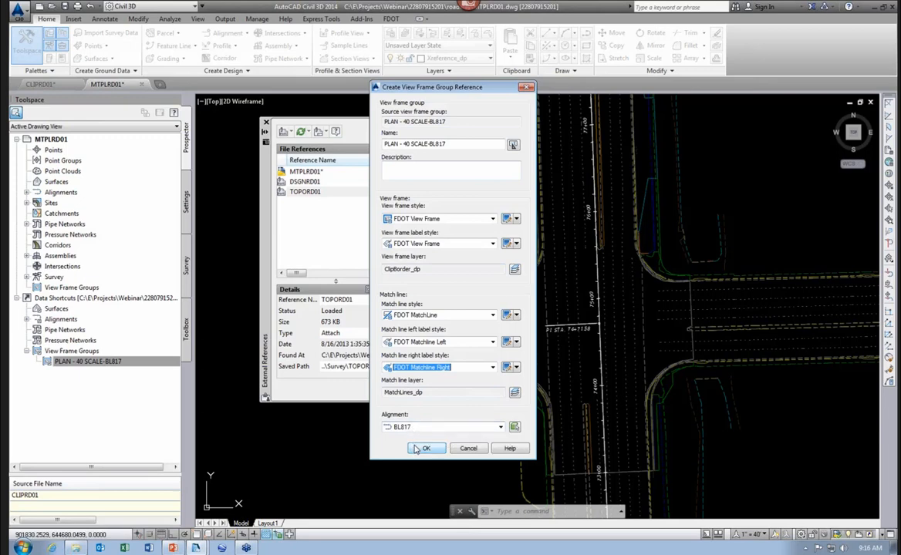
click(423, 449)
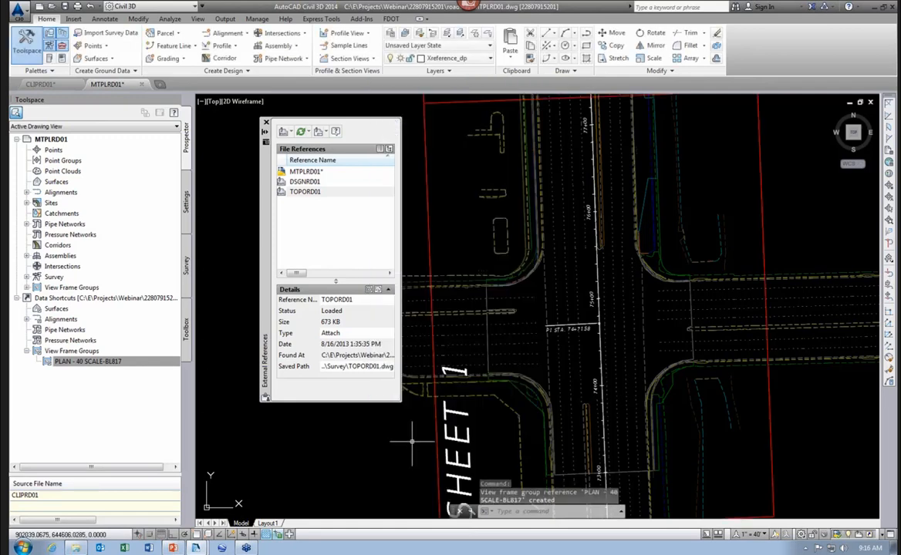
Step: Inspect the referenced sheet view frames and match lines along the BL817 corridor and close the External References palette
scroll(539, 241, down, 4)
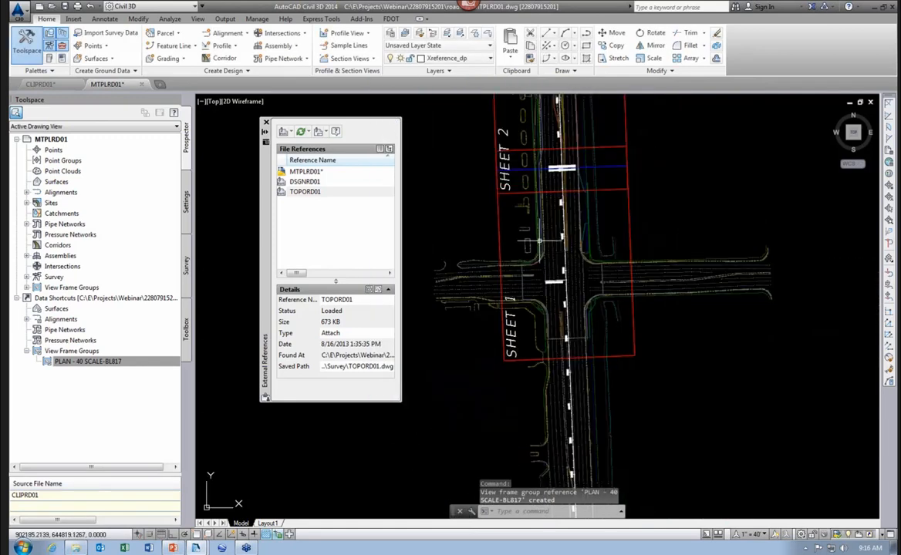
scroll(539, 242, down, 3)
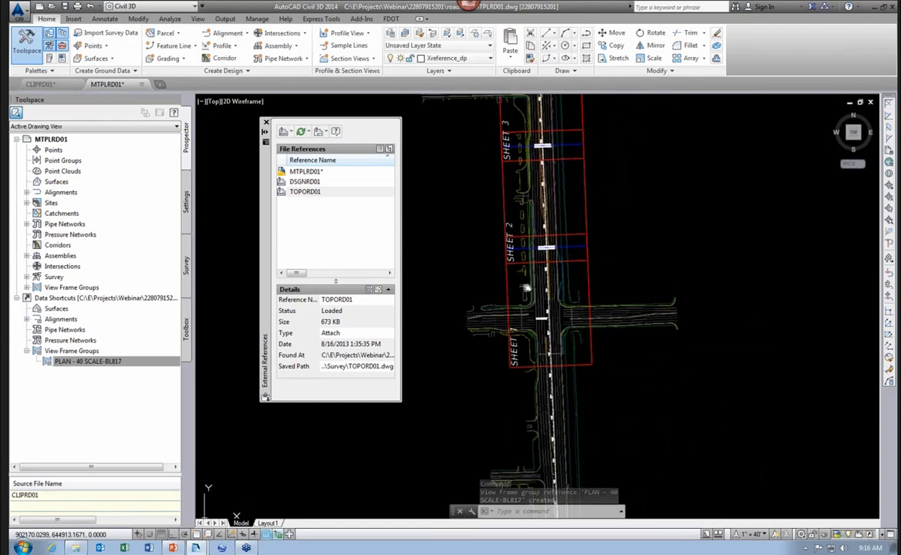
middle_drag(527, 288, 505, 356)
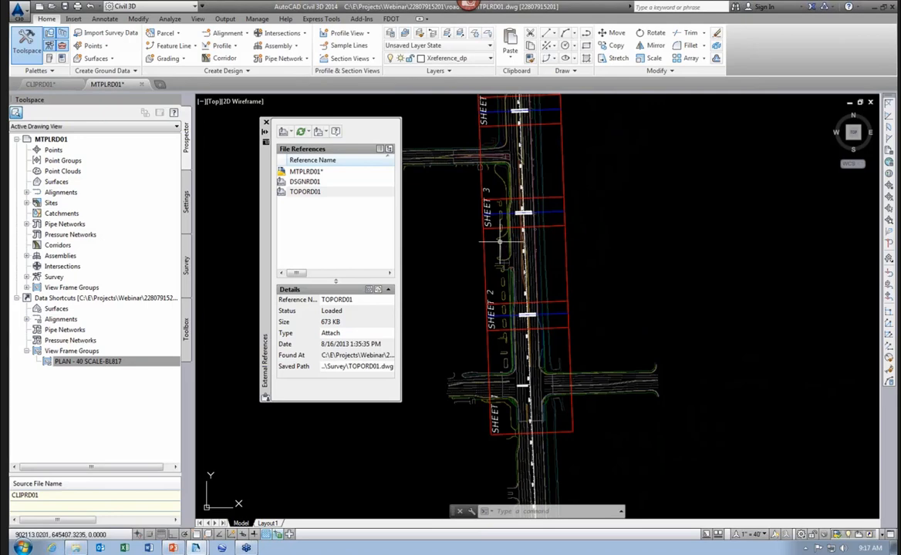
middle_drag(495, 257, 488, 289)
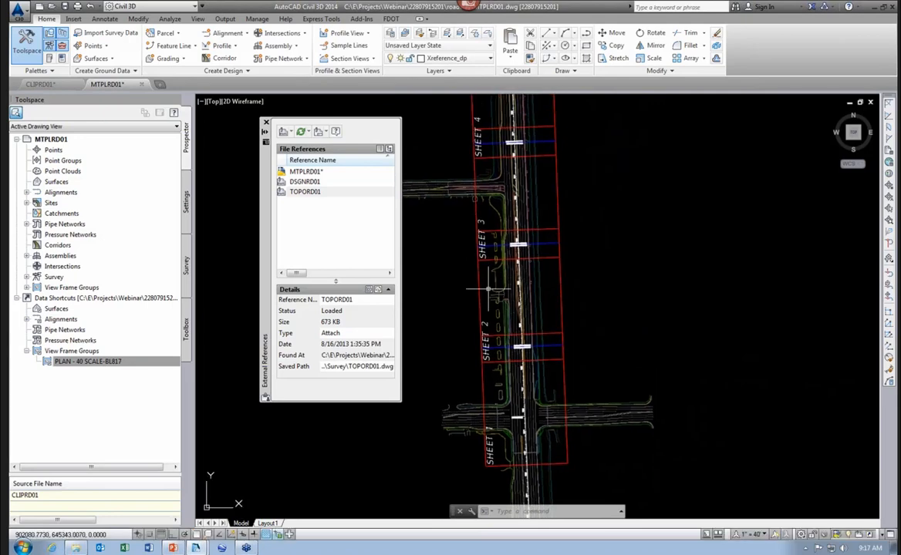
middle_drag(472, 202, 470, 208)
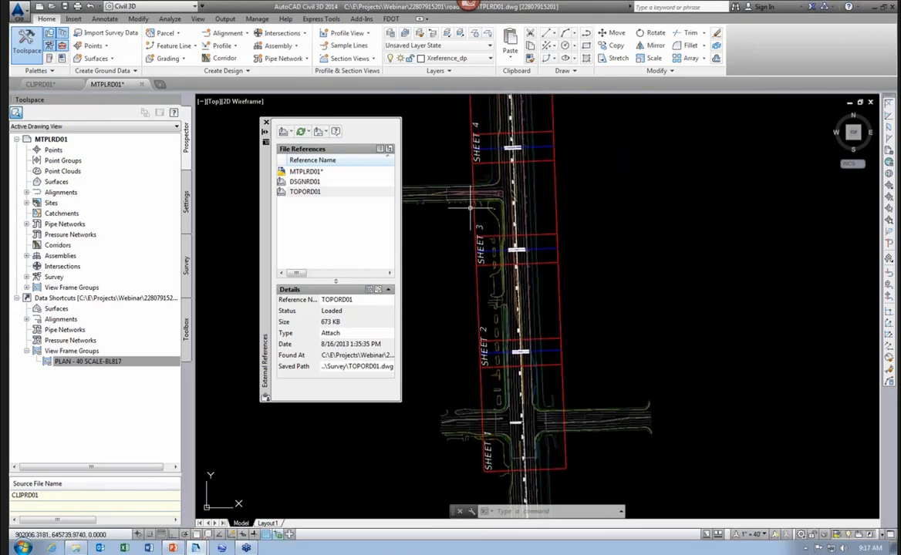
click(266, 123)
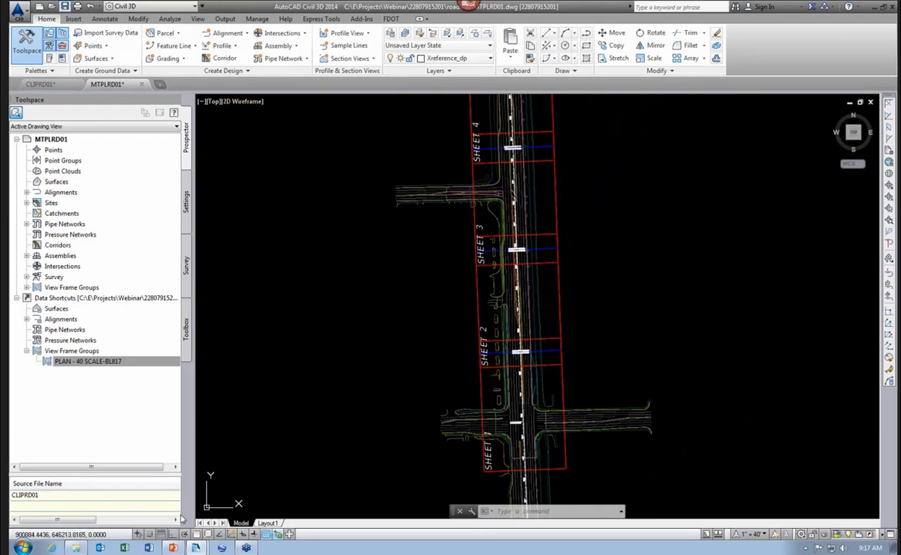
Step: Switch to the PowerPoint slide show to review the motif file and Create Sheets slides, and return to the MTPLRD01 drawing in Civil 3D
click(174, 548)
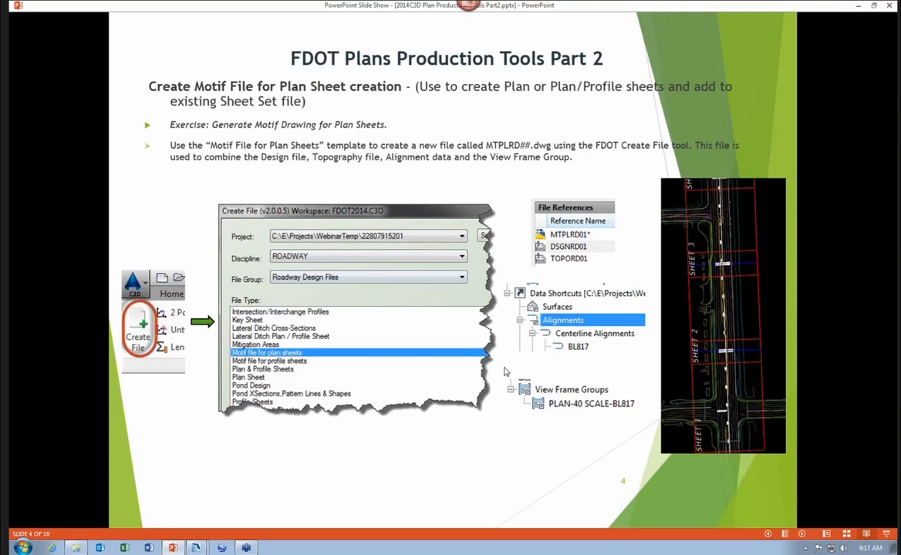
click(506, 372)
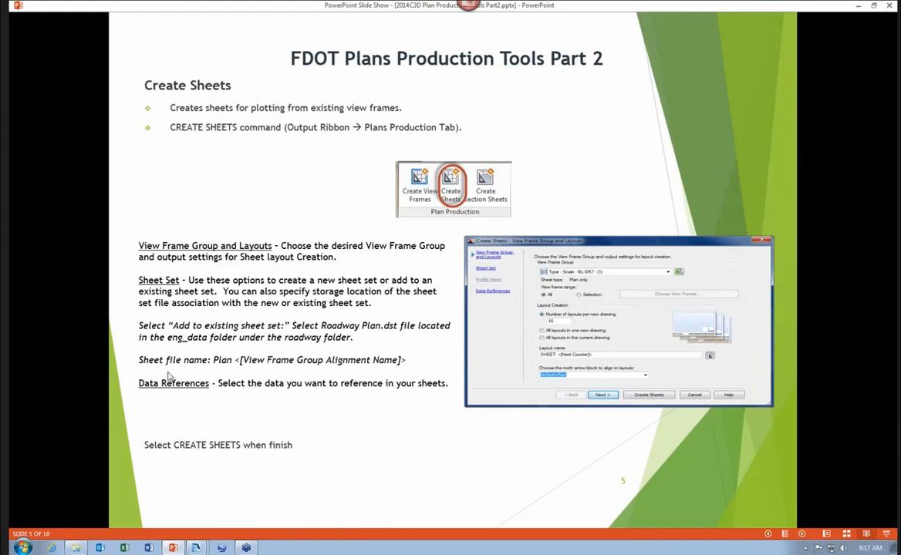
click(398, 392)
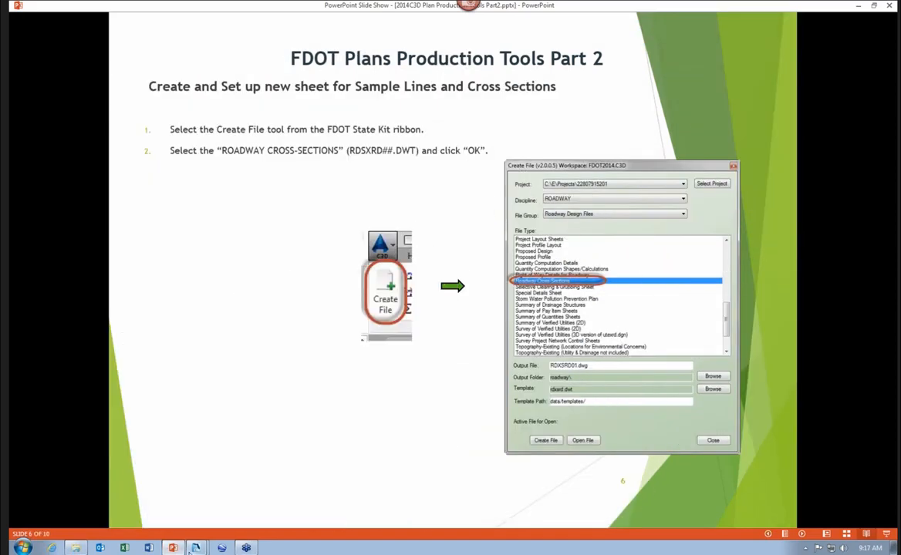
mouse_move(193, 548)
click(202, 528)
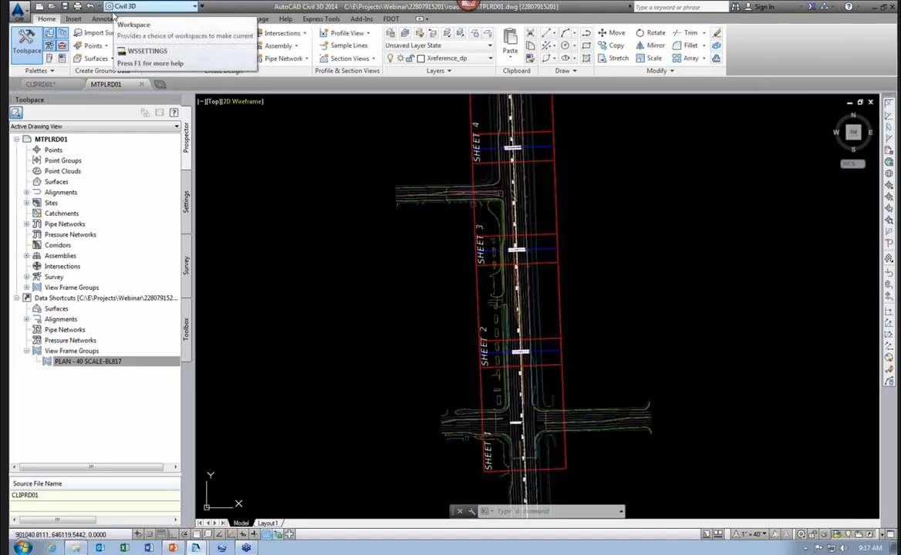
Step: Start Create Sheets for all view frames of the PLAN - 40 SCALE-BL817 group, with 10 layouts per new drawing
click(225, 21)
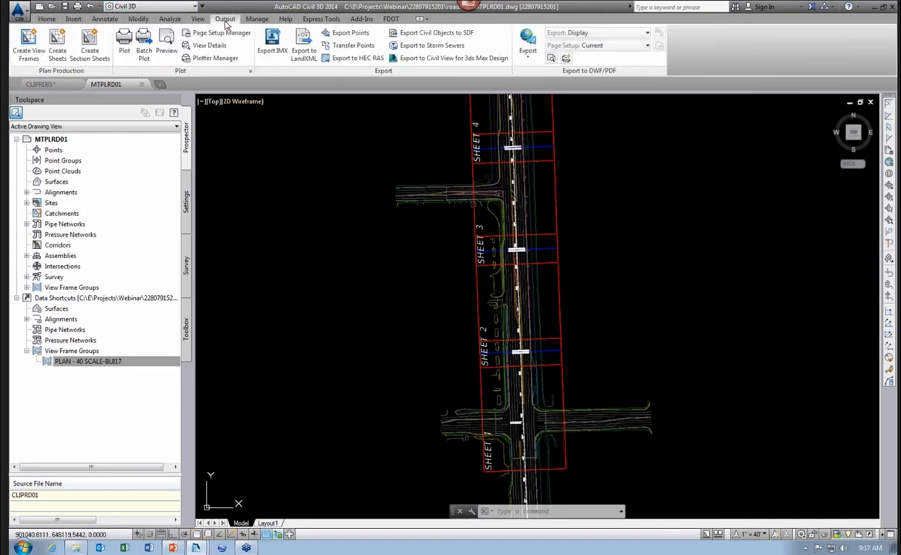
click(58, 49)
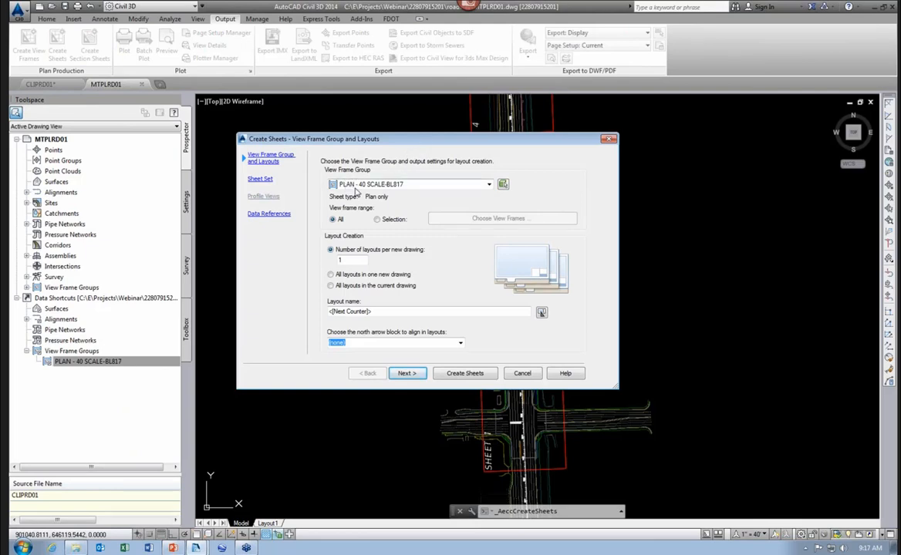
click(414, 189)
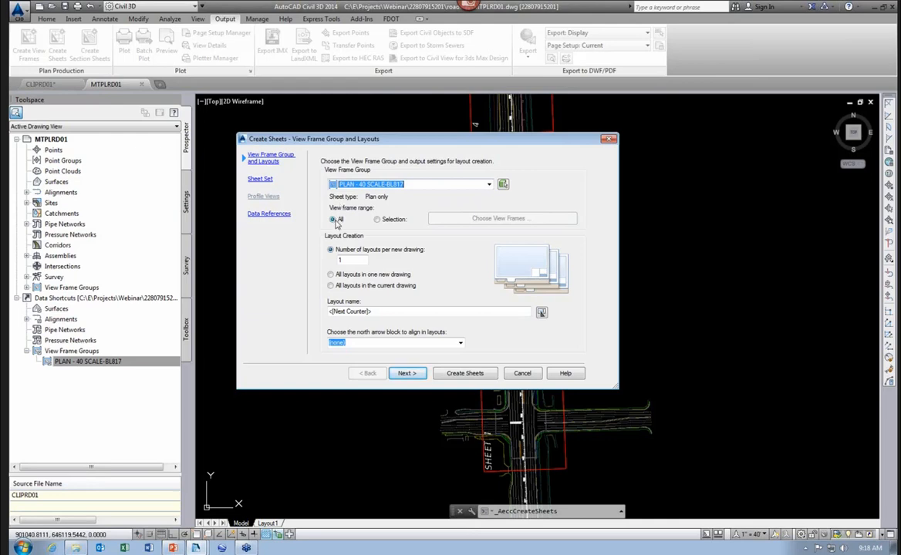
click(377, 219)
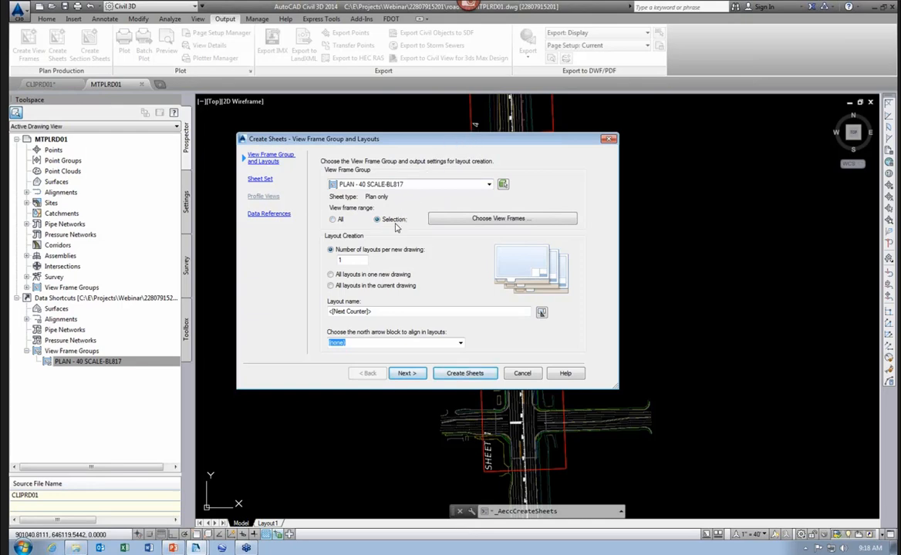
click(335, 221)
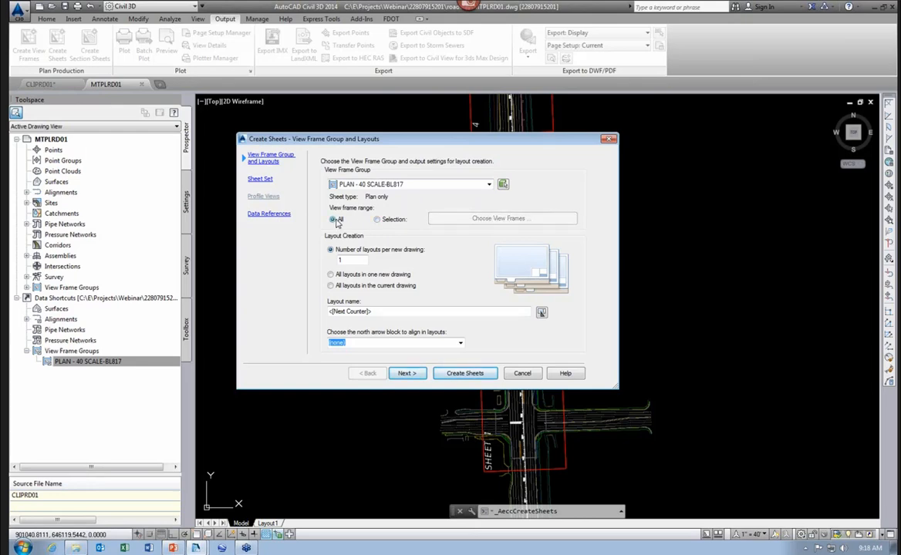
double_click(346, 260)
text(10)
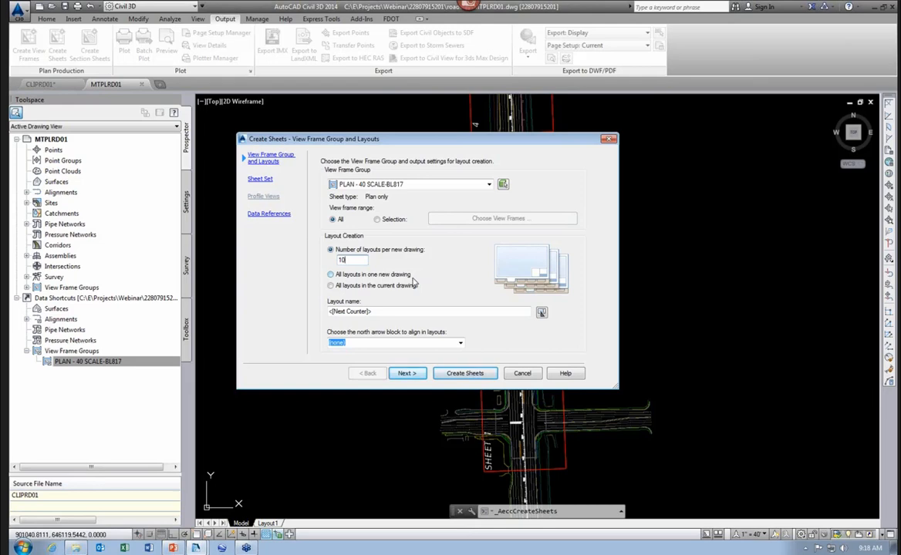
Step: Name the layouts ROADWAY PLANS - SR-817, choose ArrNorthPlan as the north arrow block, and continue to the sheet set settings
drag(373, 312, 328, 312)
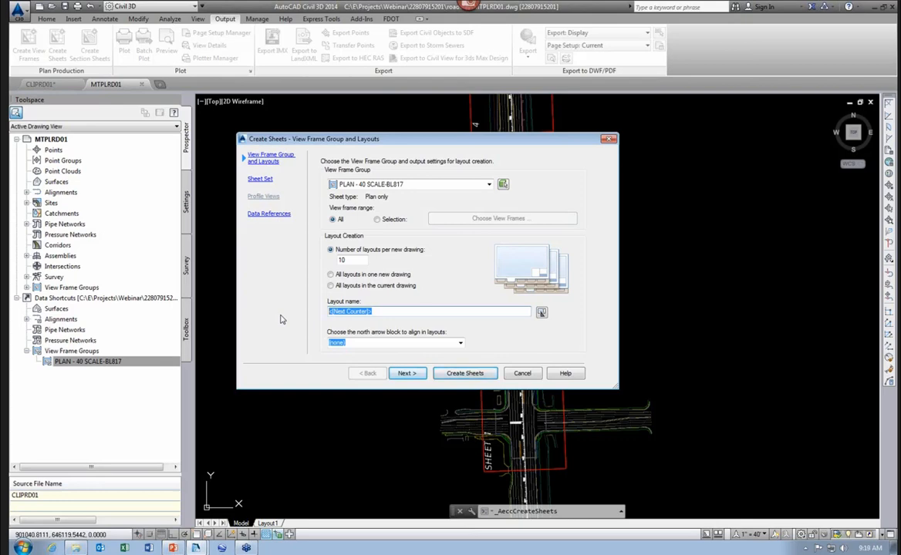
text(ROADWAY PLANS - SR-817)
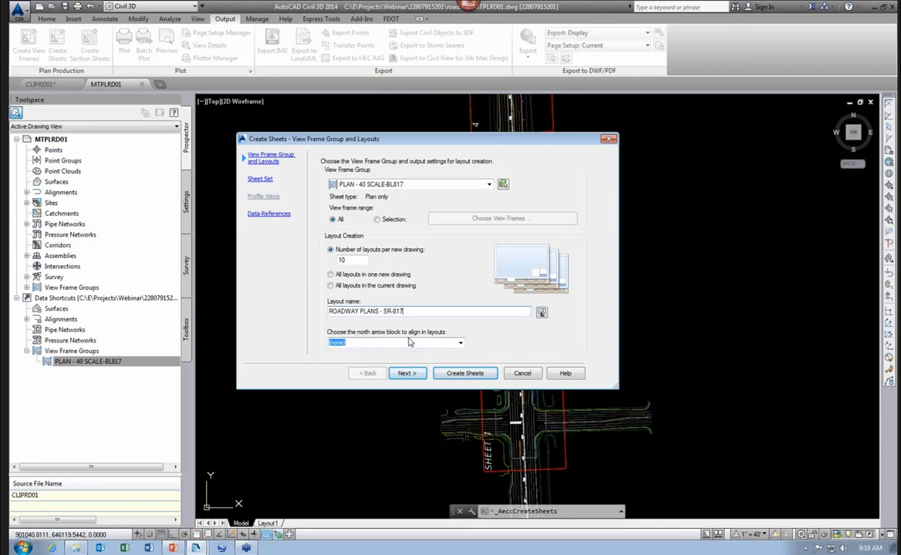
click(347, 343)
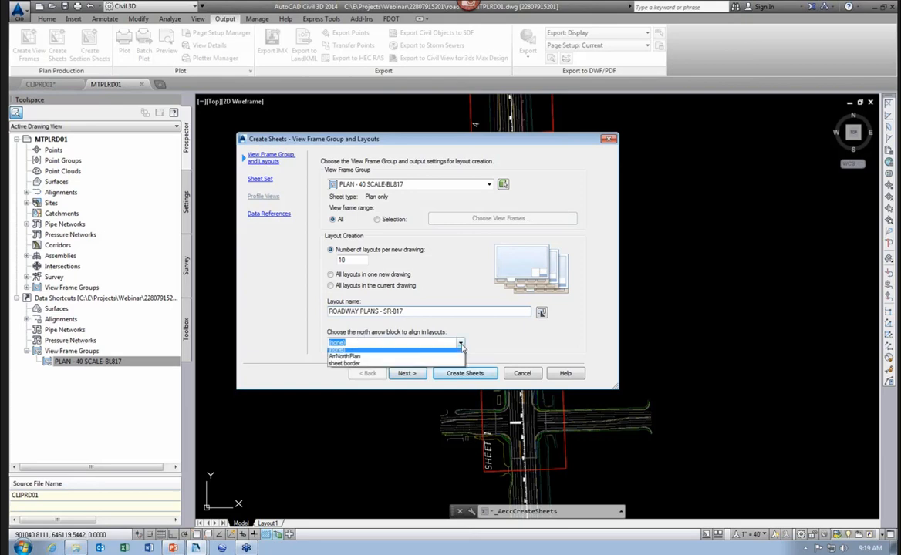
click(345, 361)
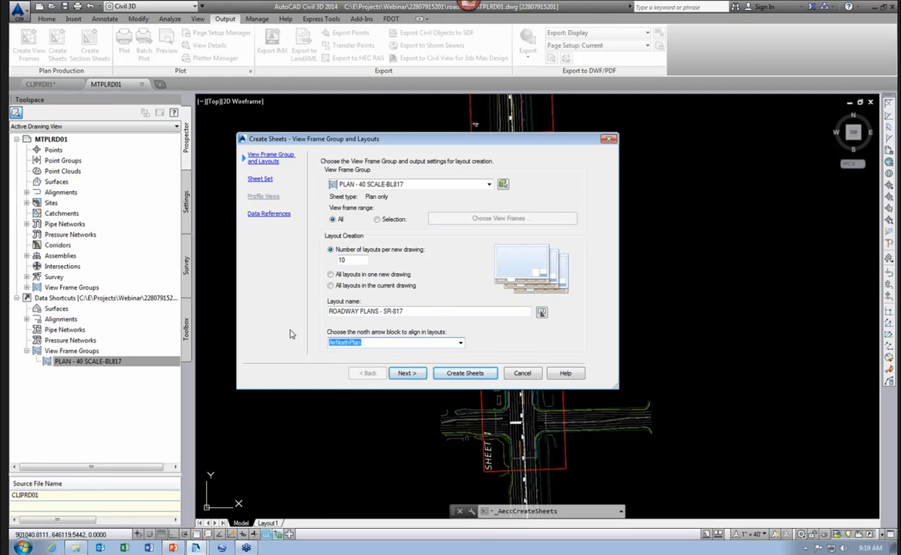
click(405, 373)
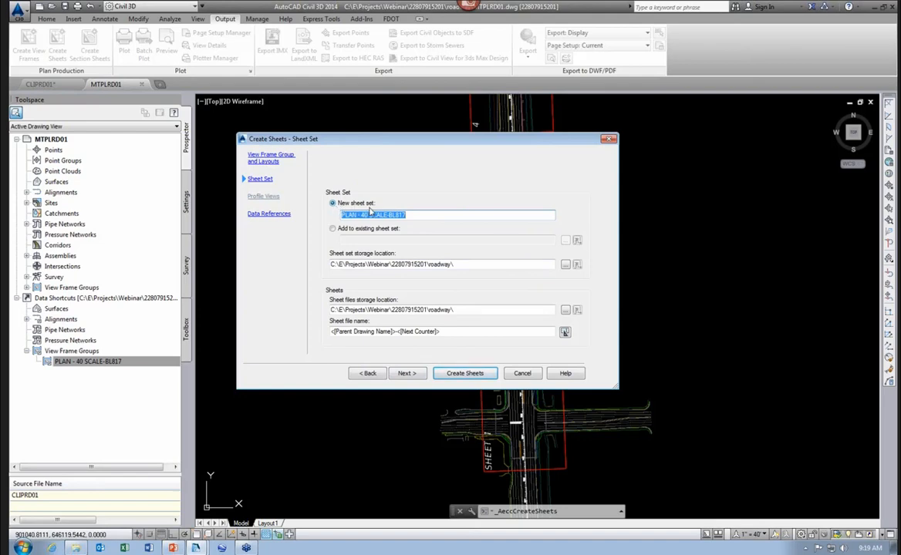
Step: Choose to add the sheets to the existing sheet set Roadway Plan Set.dst from the Roadway\eng_data folder
click(333, 230)
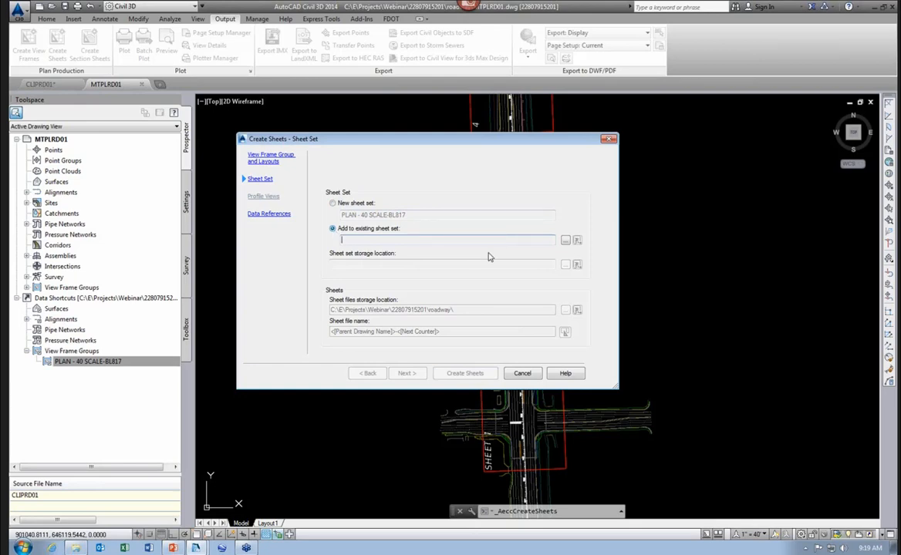
click(565, 243)
click(437, 171)
scroll(424, 181, up, 3)
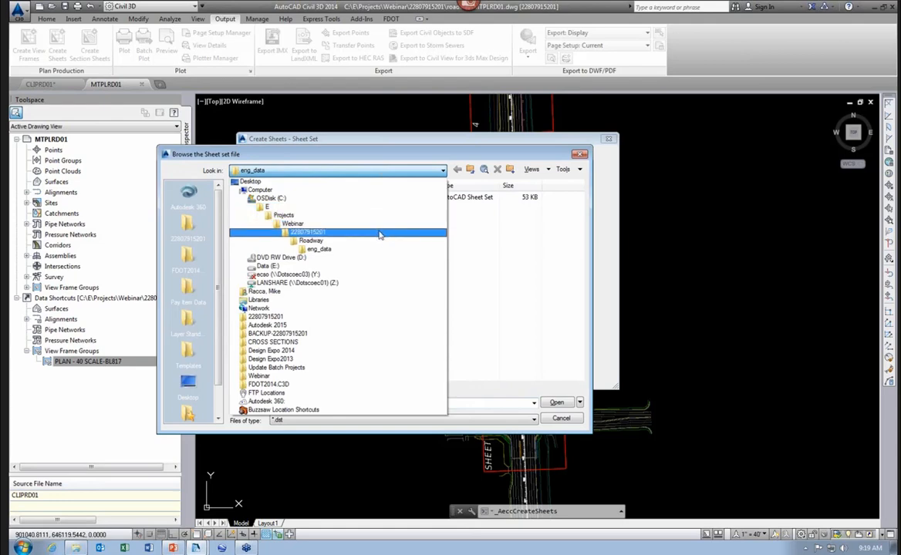
click(355, 241)
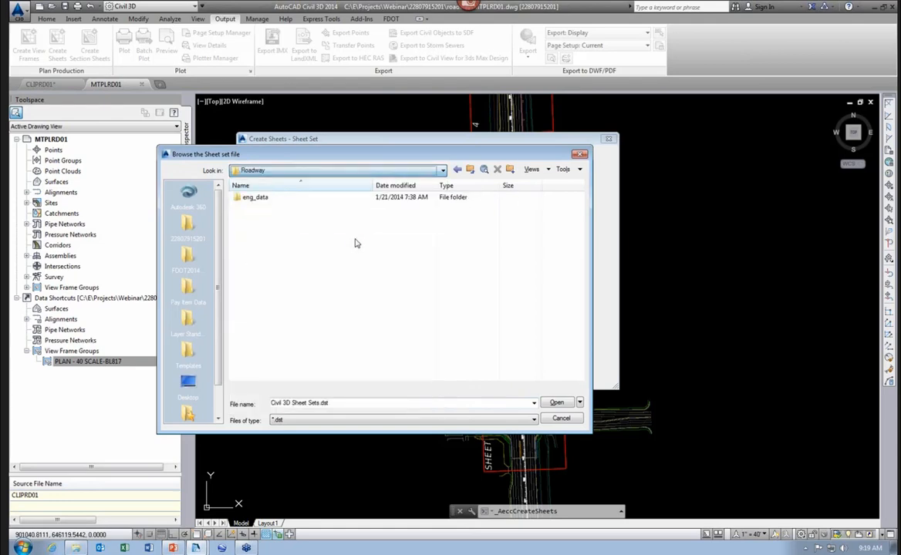
double_click(259, 199)
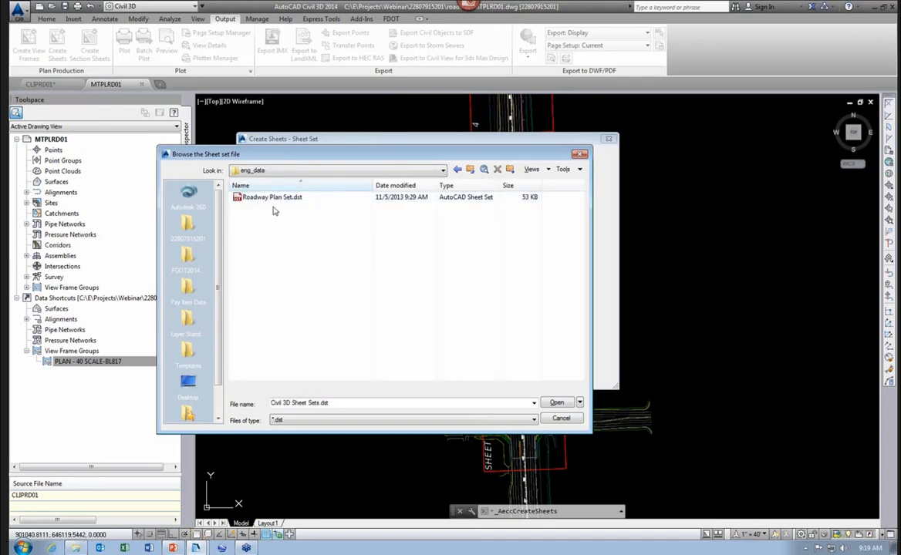
click(251, 194)
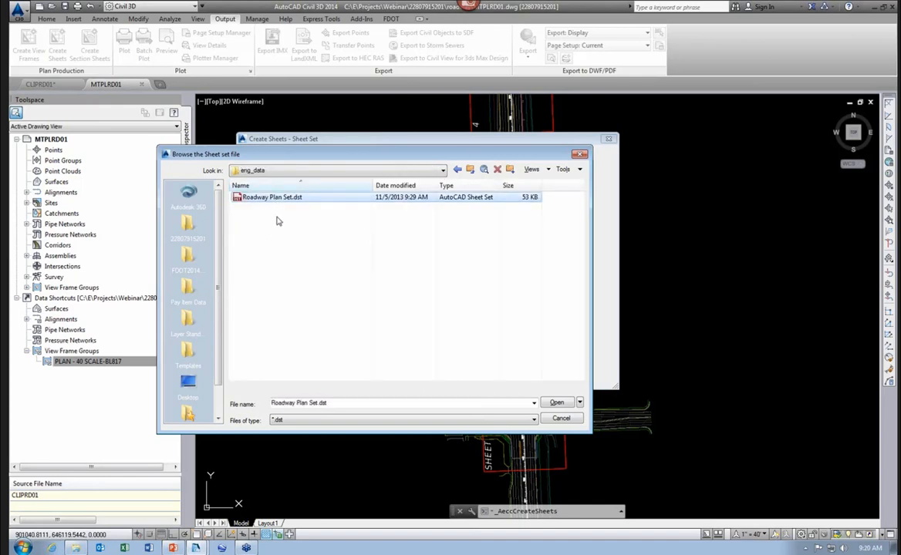
click(557, 403)
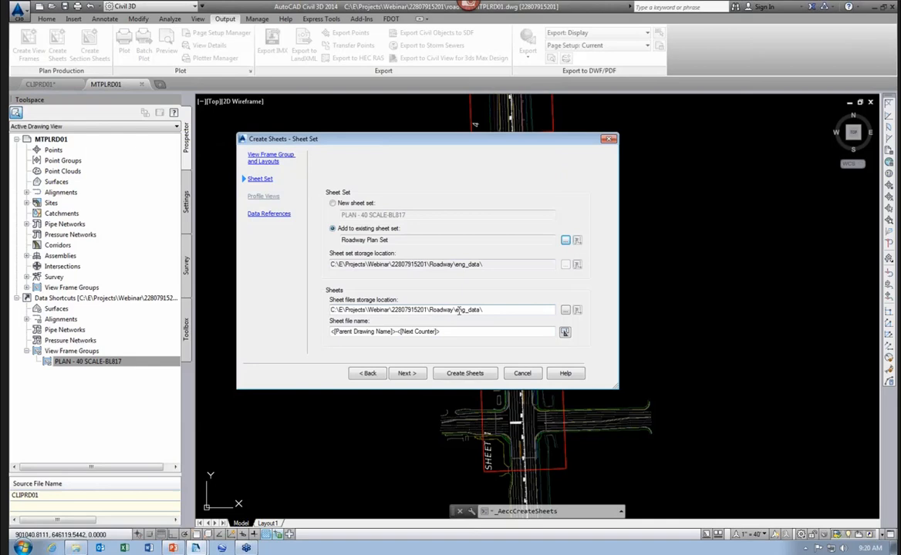
click(566, 311)
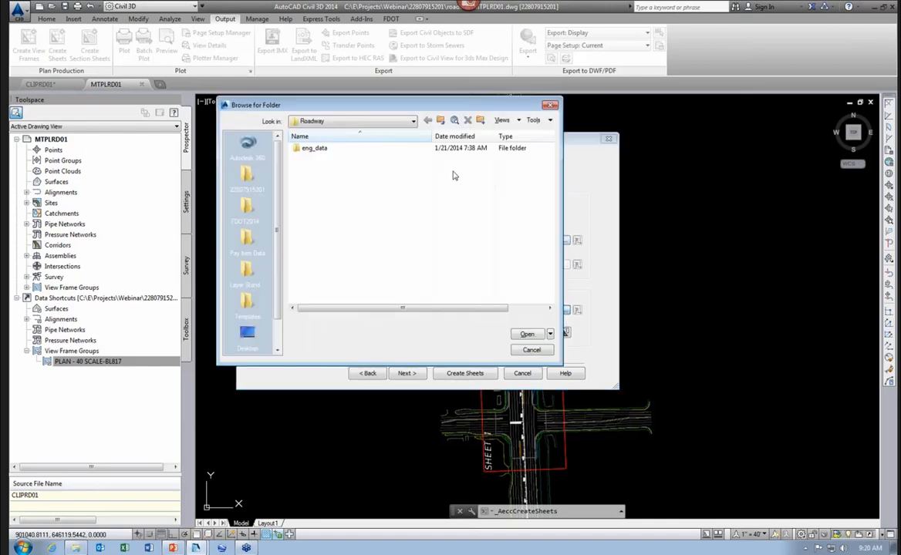
click(442, 121)
scroll(382, 241, down, 4)
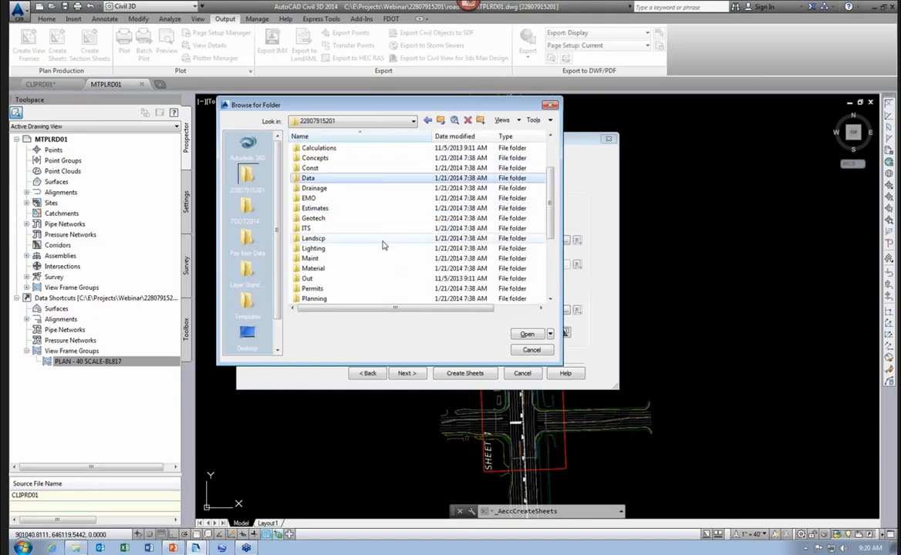
click(350, 259)
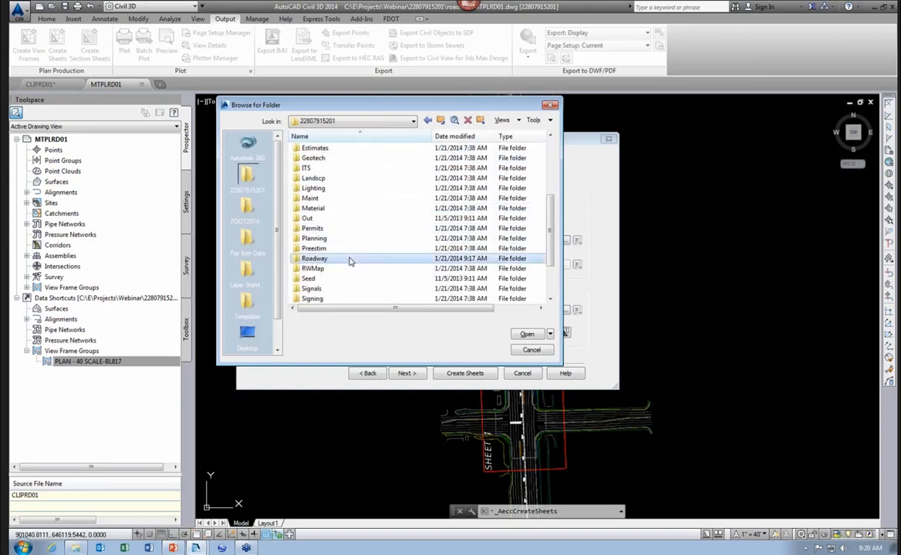
click(525, 338)
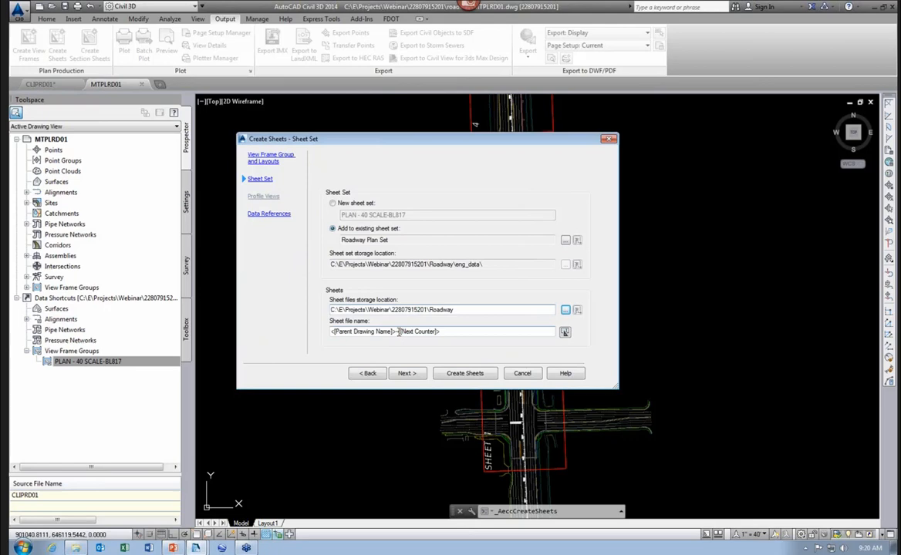
Step: Replace the parent drawing name and hyphen in the sheet file name with planrd before the counter, and continue to the data references
drag(398, 331, 334, 331)
key(Delete)
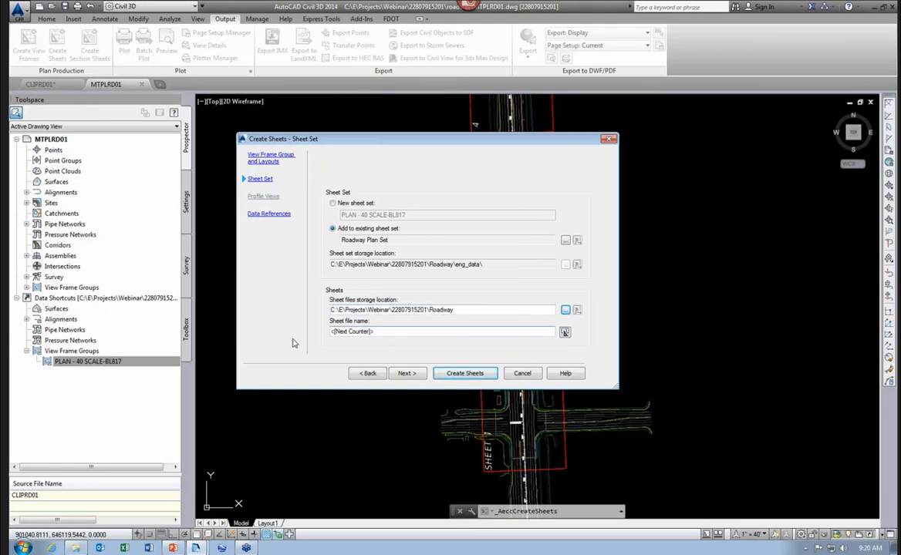
text(planrd)
click(403, 374)
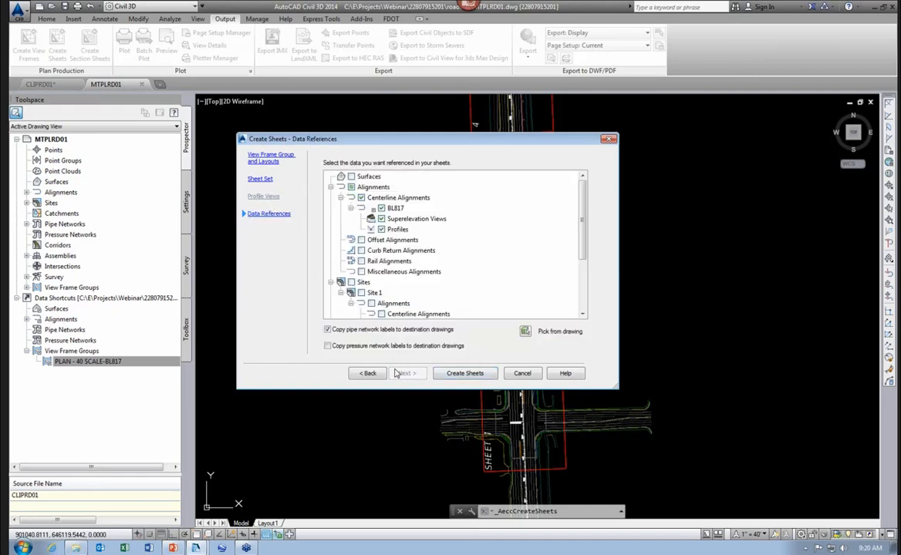
Step: Create the sheets with the BL817 centerline alignment referenced, and accept saving the current drawing
click(361, 197)
click(451, 376)
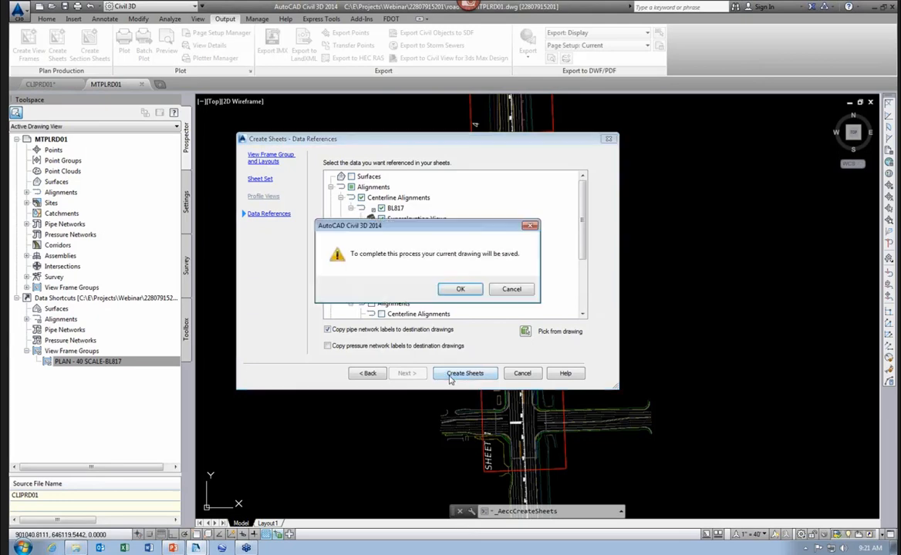
click(461, 290)
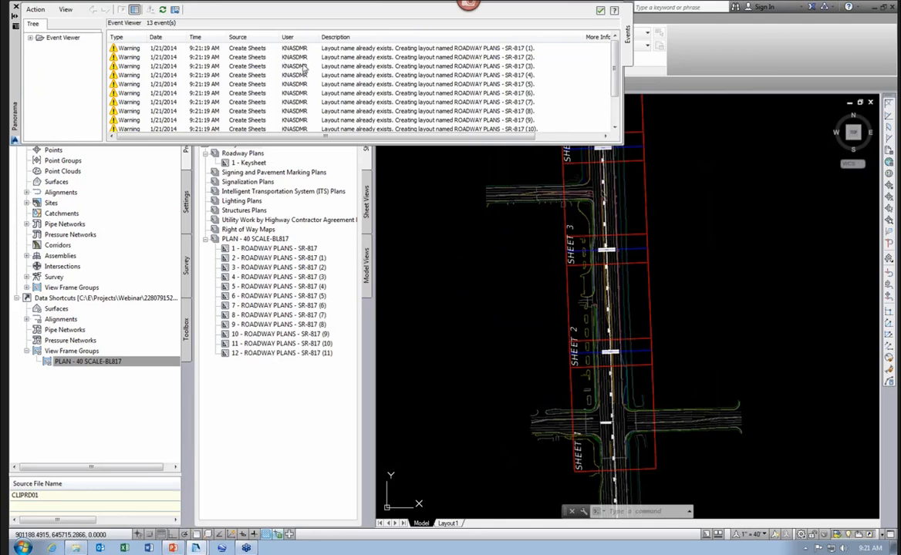
Step: Review the Create Sheets layout name warnings in the Event Viewer and close the Panorama window
click(408, 57)
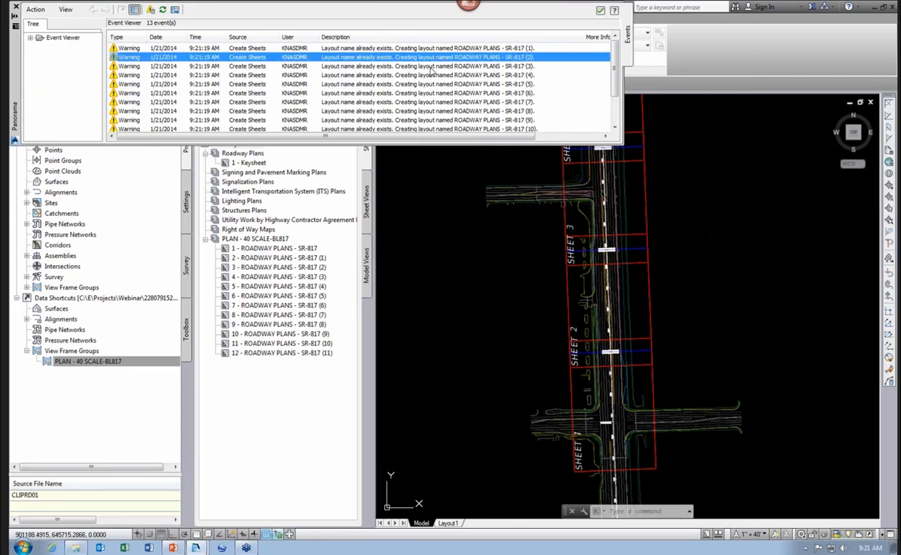
click(431, 69)
click(465, 50)
click(465, 57)
click(431, 48)
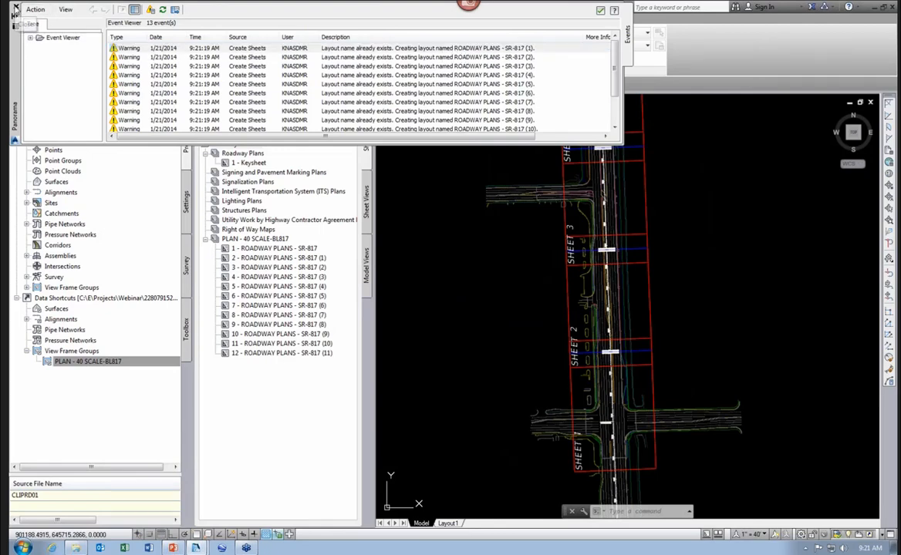
click(16, 8)
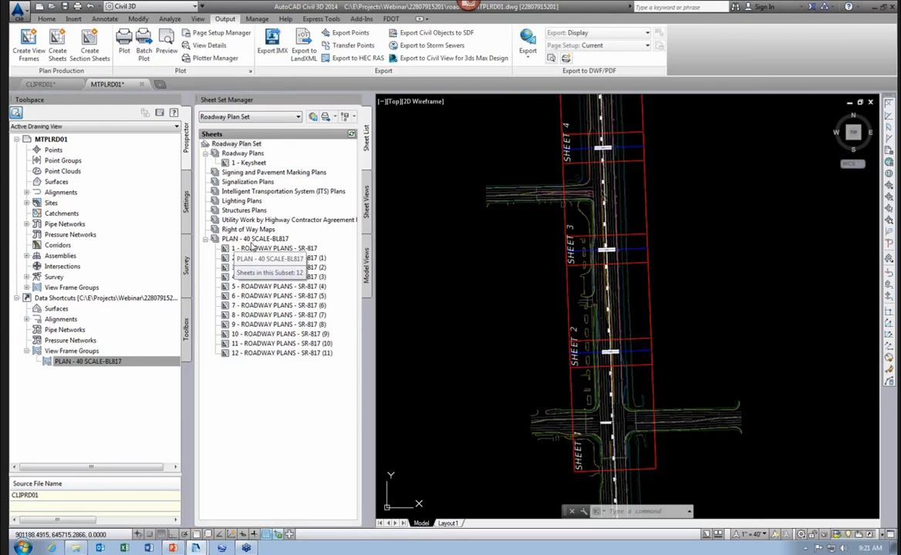
Step: Move all twelve ROADWAY PLANS - SR-817 sheets from the PLAN - 40 SCALE-BL817 subset into Roadway Plans, below the Keysheet
scroll(252, 247, up, 2)
scroll(263, 254, down, 1)
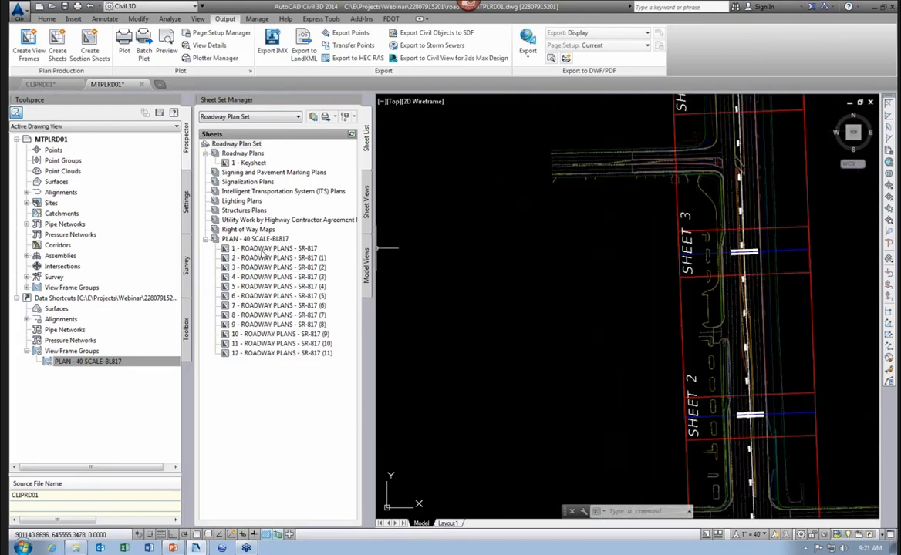
scroll(262, 256, down, 2)
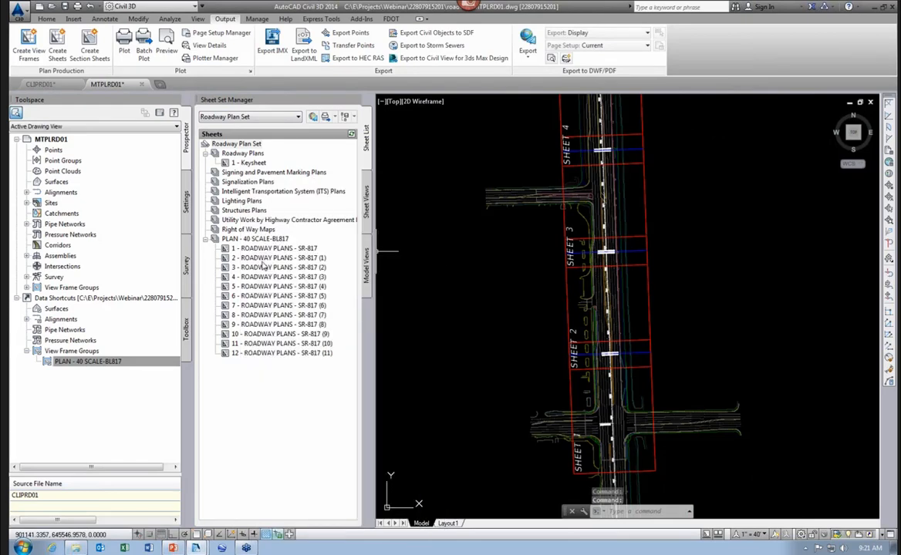
click(265, 248)
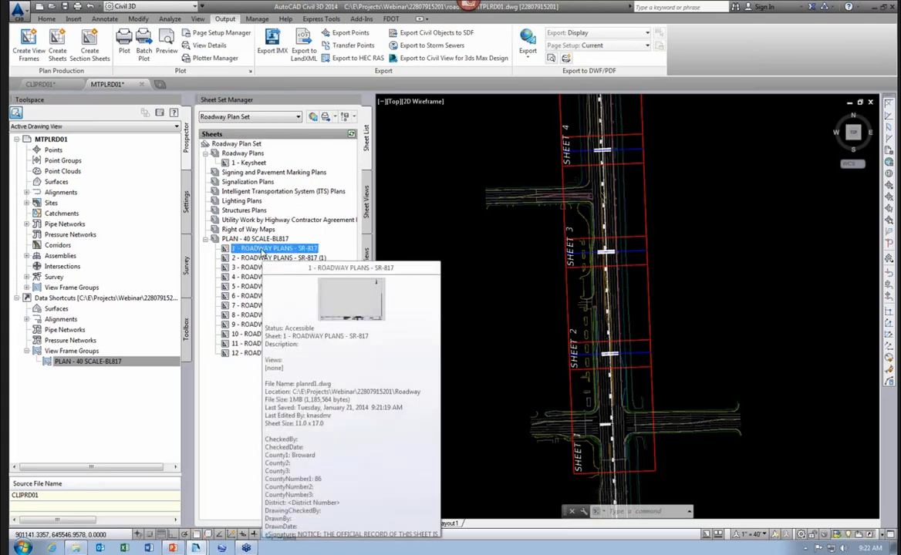
shift+click(272, 353)
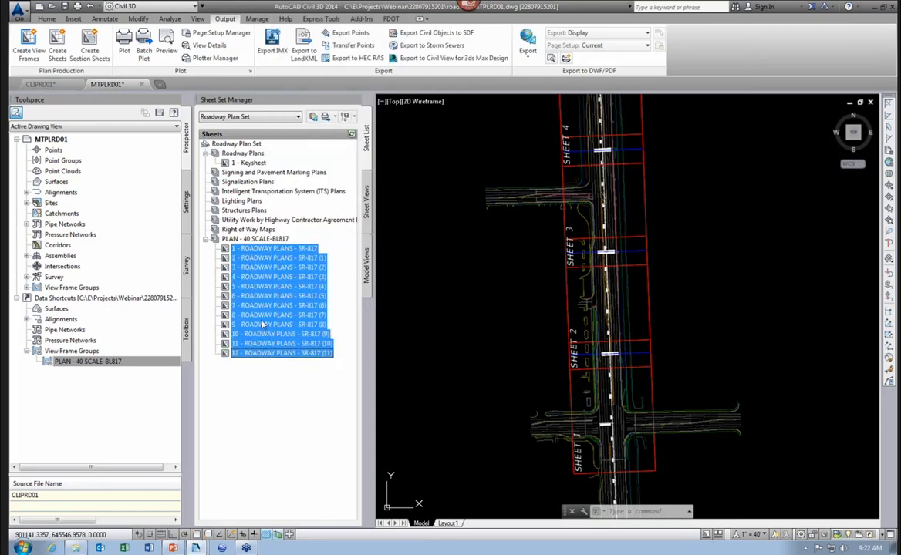
drag(263, 325, 257, 163)
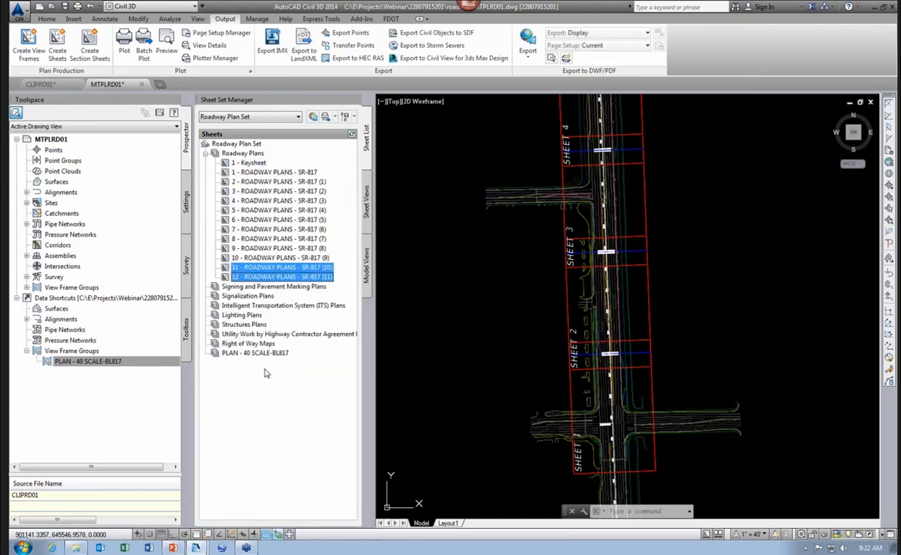
Step: Remove the emptied PLAN - 40 SCALE-BL817 subset from the Roadway Plan Set
click(267, 347)
click(263, 354)
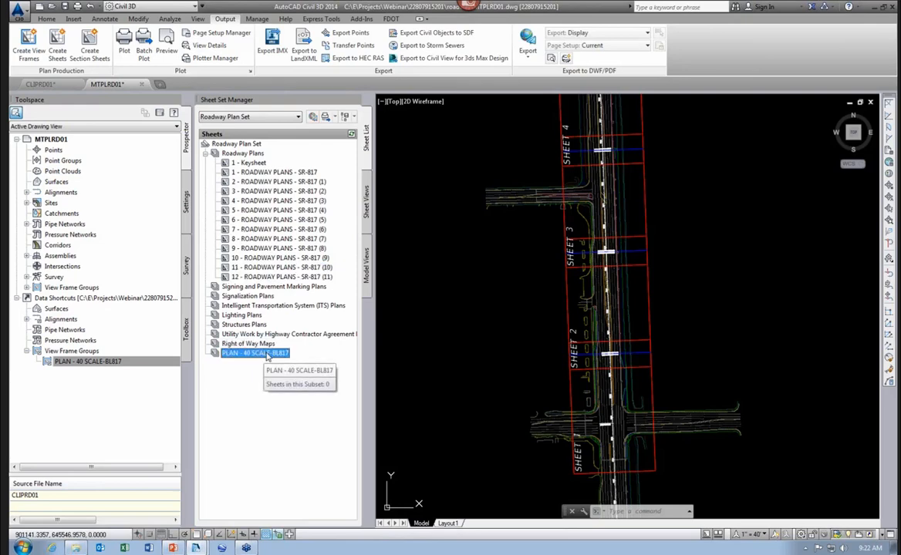
right_click(262, 354)
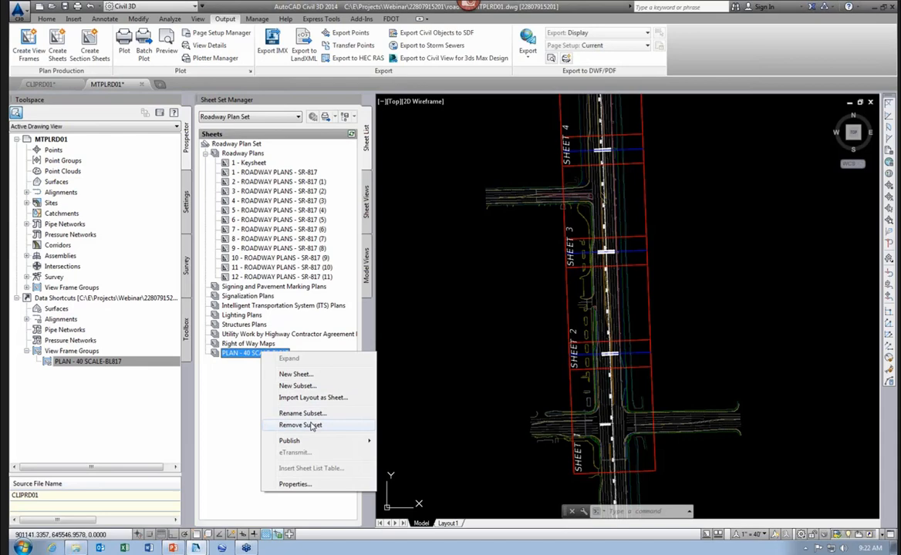
click(312, 427)
middle_drag(495, 362, 460, 400)
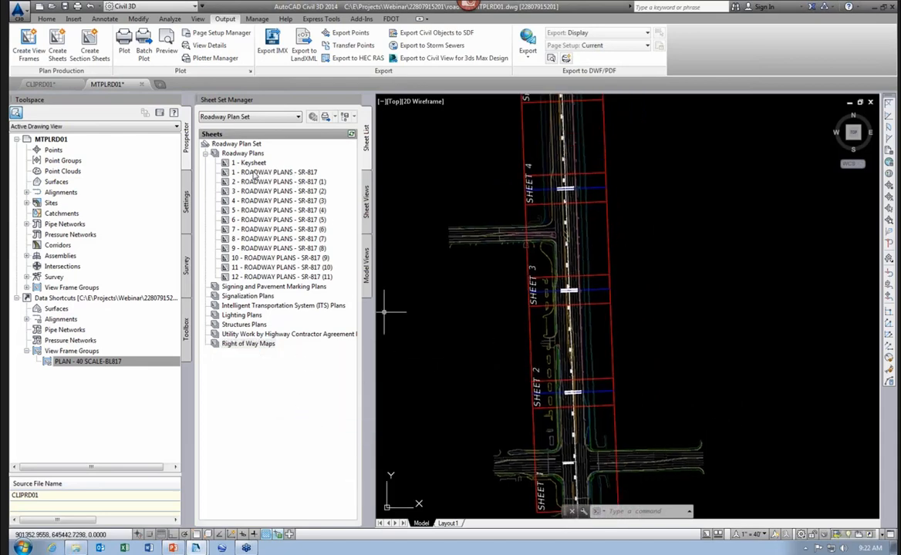
Step: Open sheet 1 - ROADWAY PLANS - SR-817 and examine its north arrow, matchline label and title block
mouse_move(252, 176)
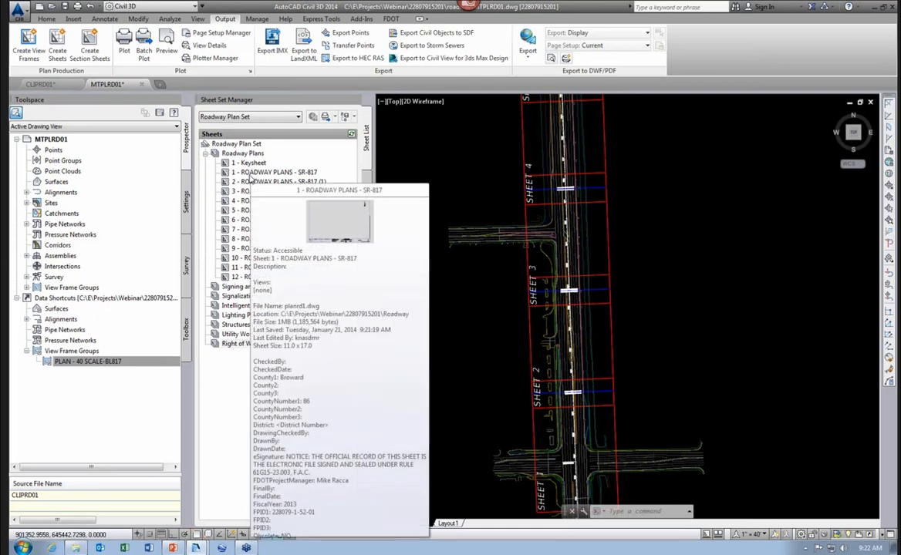
double_click(254, 174)
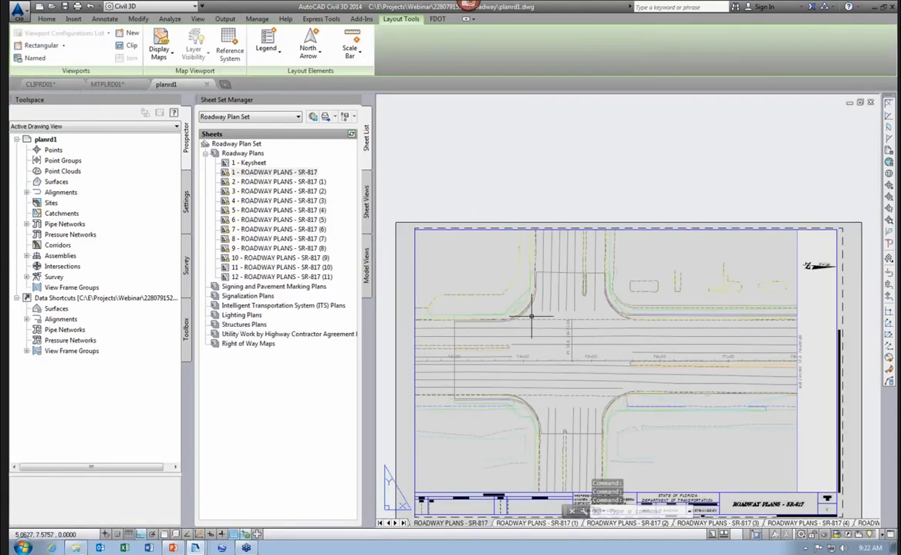
middle_drag(484, 289, 460, 216)
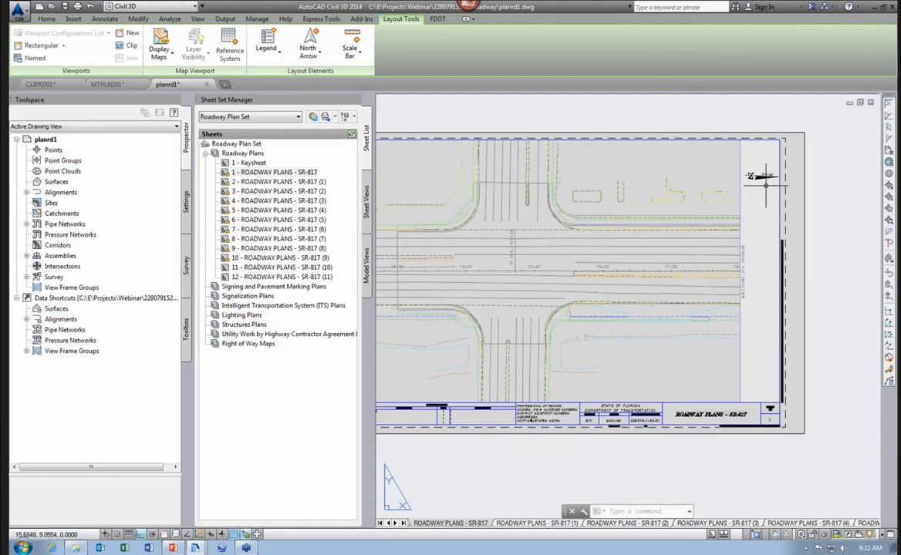
scroll(766, 177, up, 2)
scroll(751, 246, down, 1)
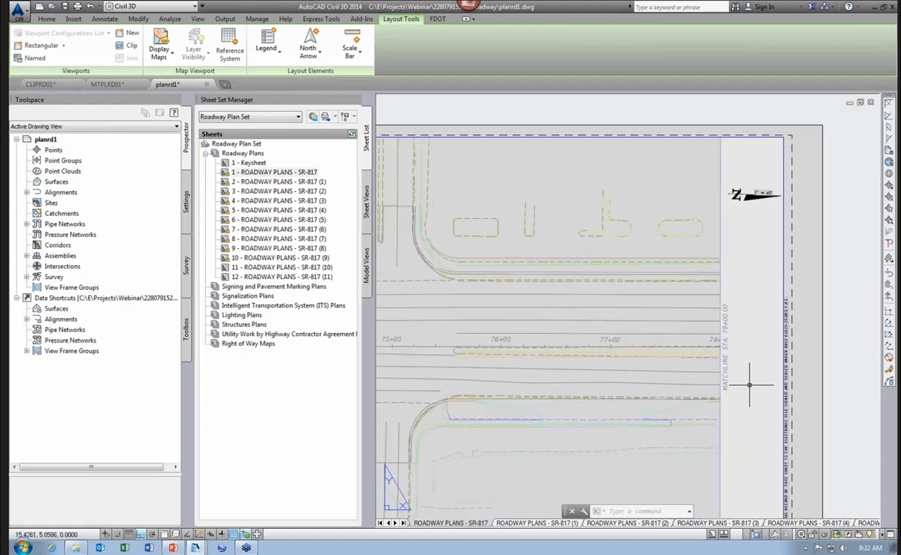
middle_drag(738, 323, 758, 224)
middle_click(758, 226)
middle_click(758, 226)
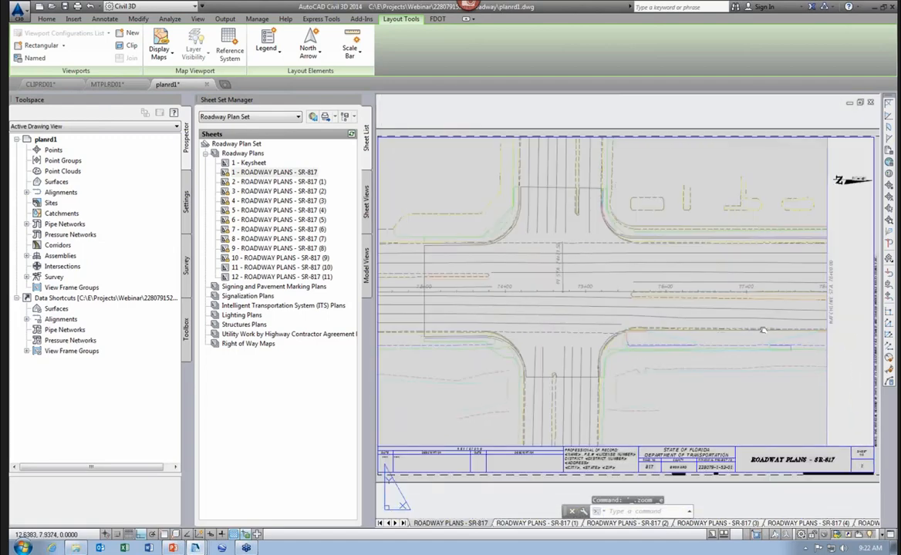
scroll(652, 371, up, 4)
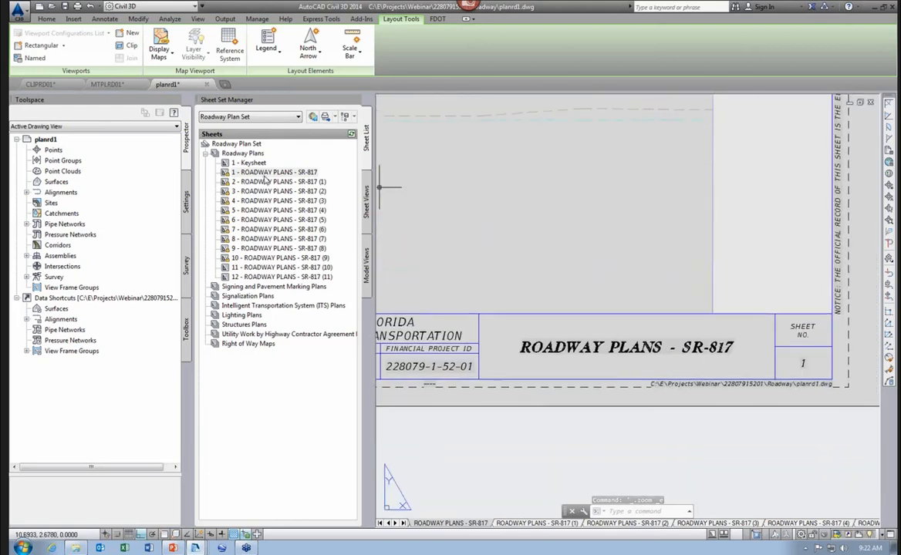
Step: Renumber the first ROADWAY PLANS - SR-817 sheet as 2 and continue to the following sheet
mouse_move(265, 178)
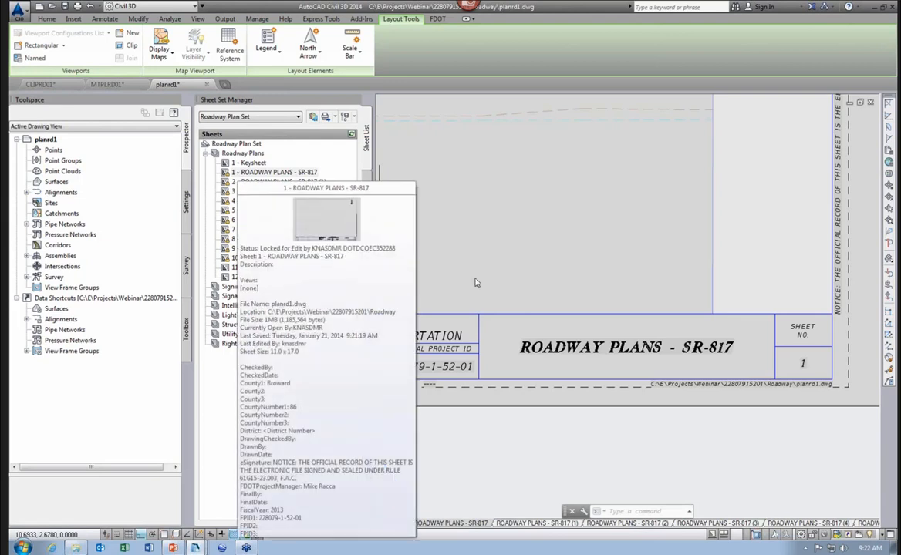
right_click(272, 174)
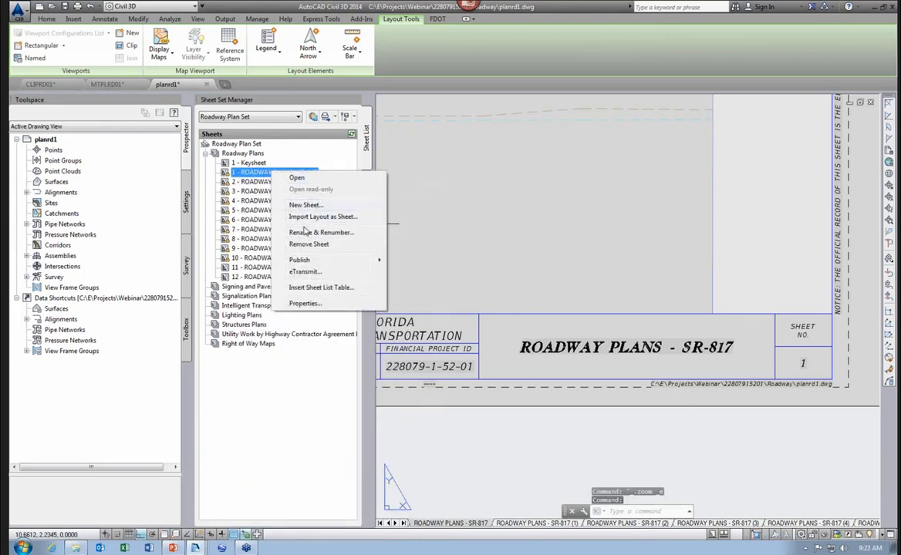
click(305, 234)
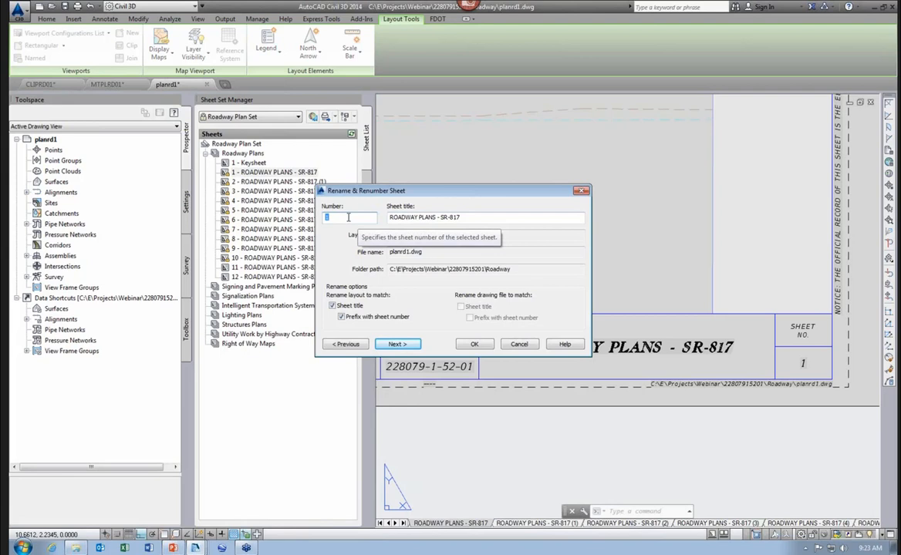
text(2)
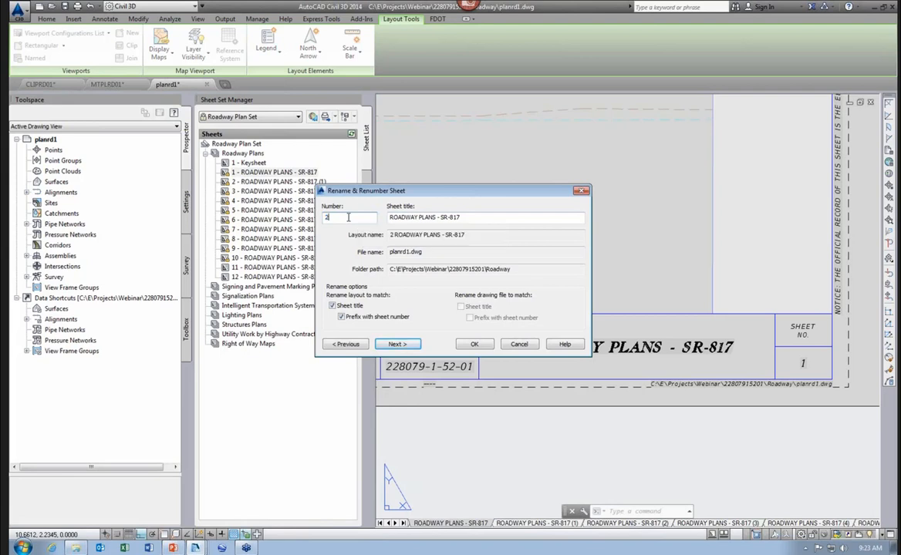
click(394, 345)
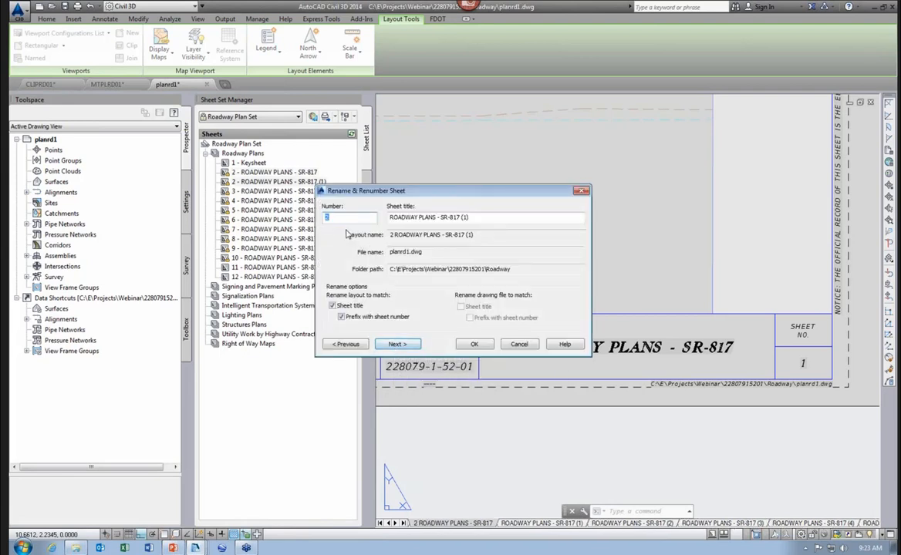
Step: Renumber the following two sheets as 3 and 4, removing the (1) and (2) suffixes from their titles
click(487, 219)
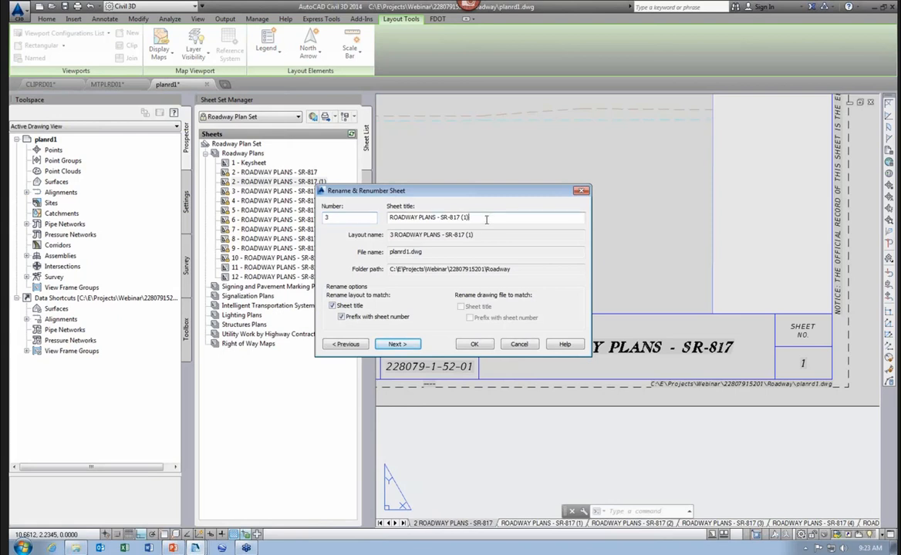
key(BackSpace)
click(396, 344)
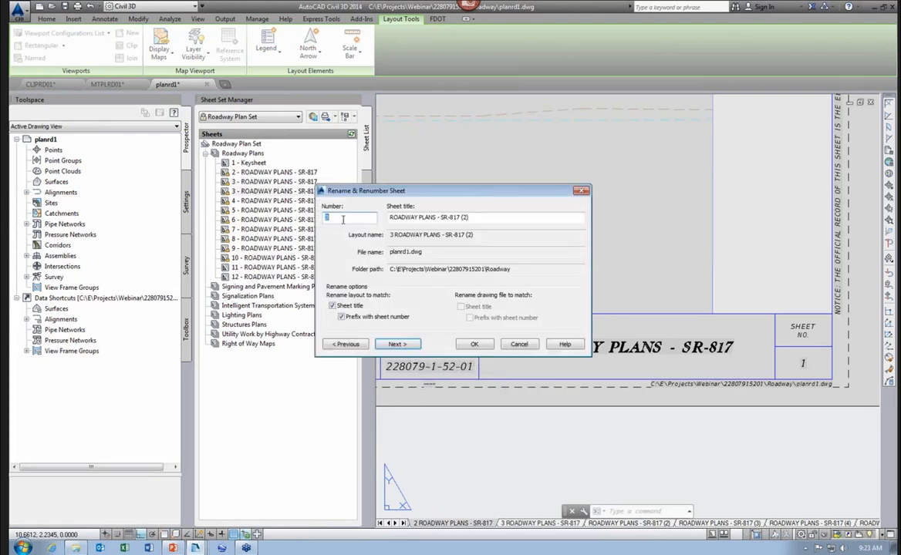
text(4)
click(495, 218)
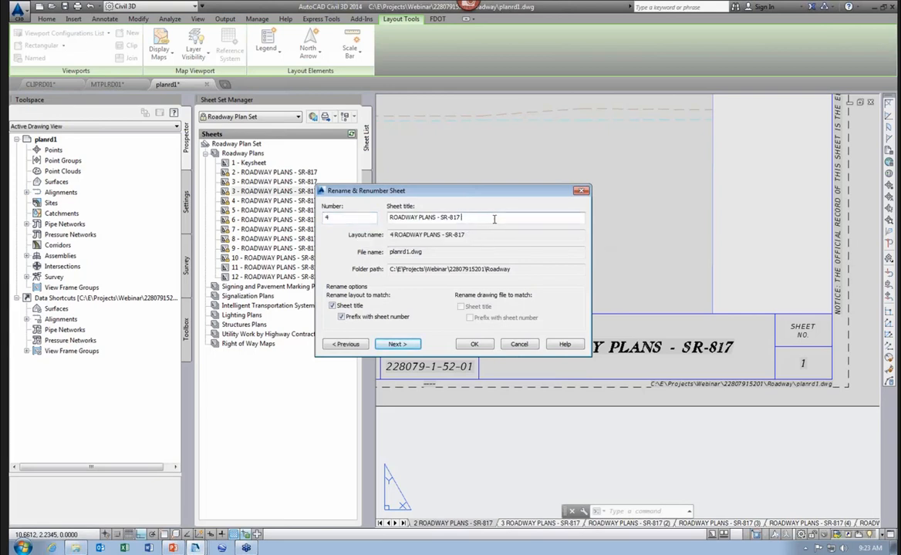
click(397, 344)
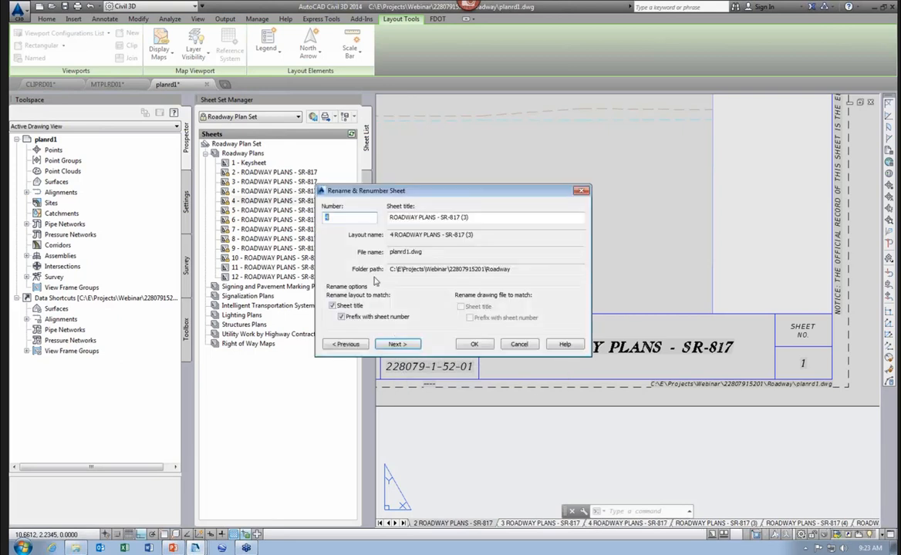
Step: Renumber the ROADWAY PLANS - SR-817 (3) sheet as 5, remove the suffix from its title, and accept the renumbering
text(5)
click(492, 217)
key(BackSpace)
key(BackSpace)
key(BackSpace)
key(BackSpace)
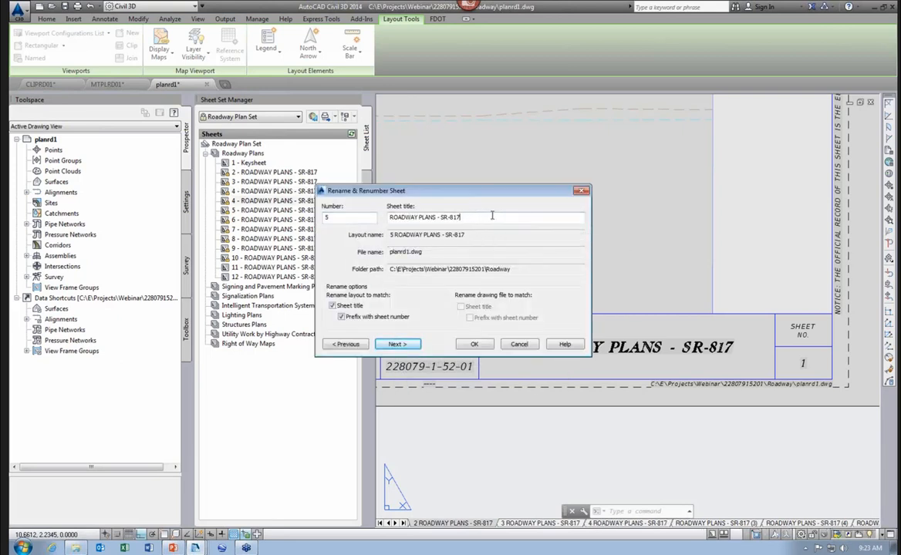
click(472, 344)
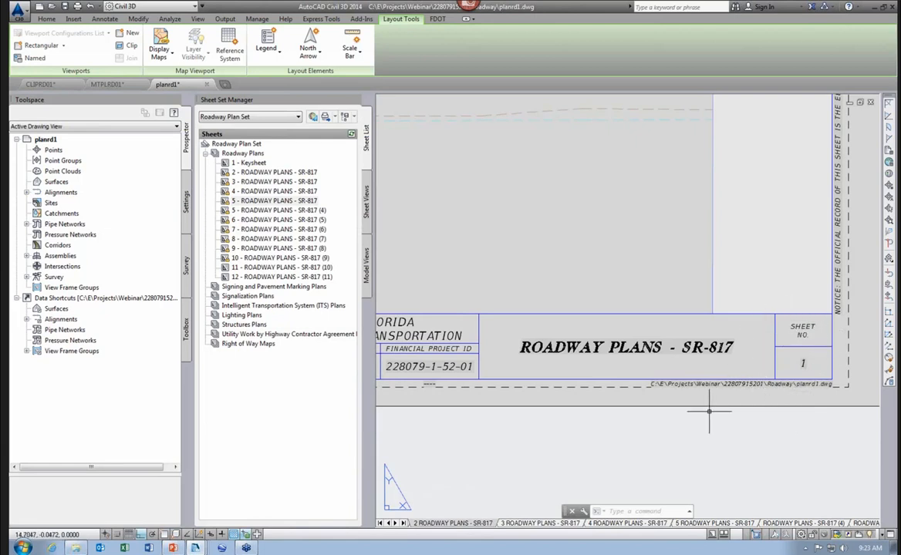
Step: Regenerate the layout with REGEN to refresh the title block and check the sheet number and renamed layouts
text(re)
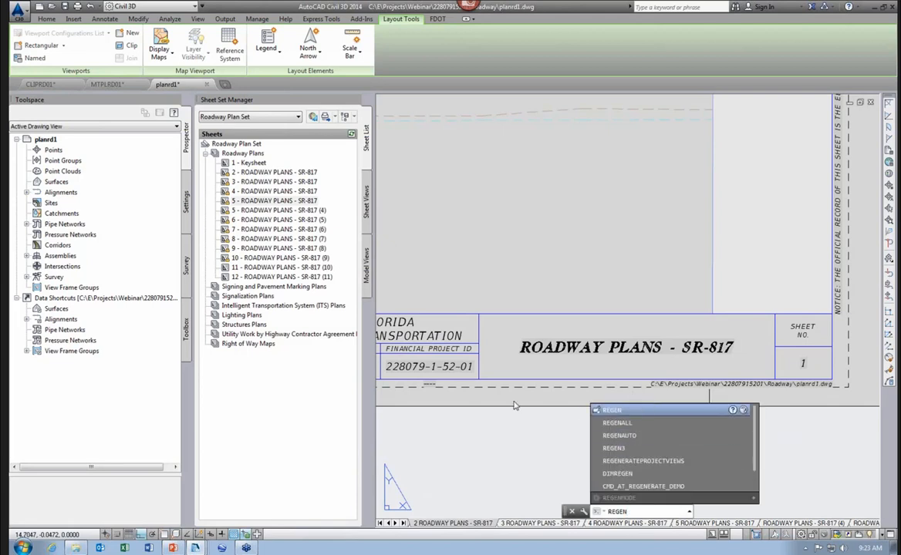
key(Return)
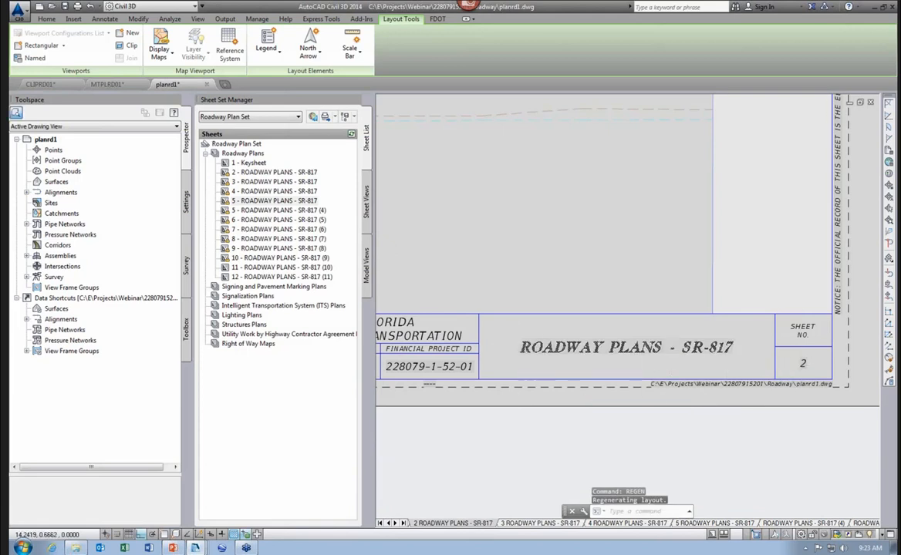
scroll(674, 354, down, 2)
middle_drag(649, 318, 683, 324)
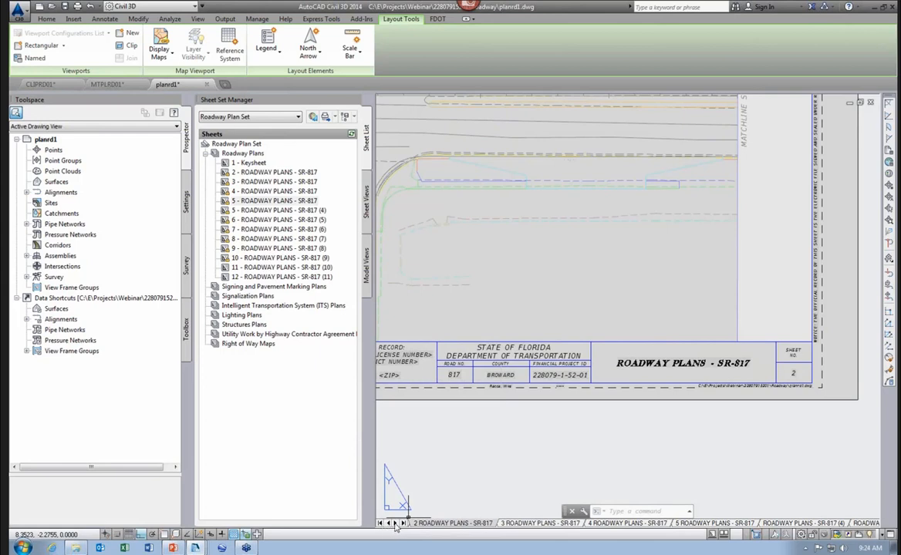
mouse_move(581, 527)
mouse_move(825, 523)
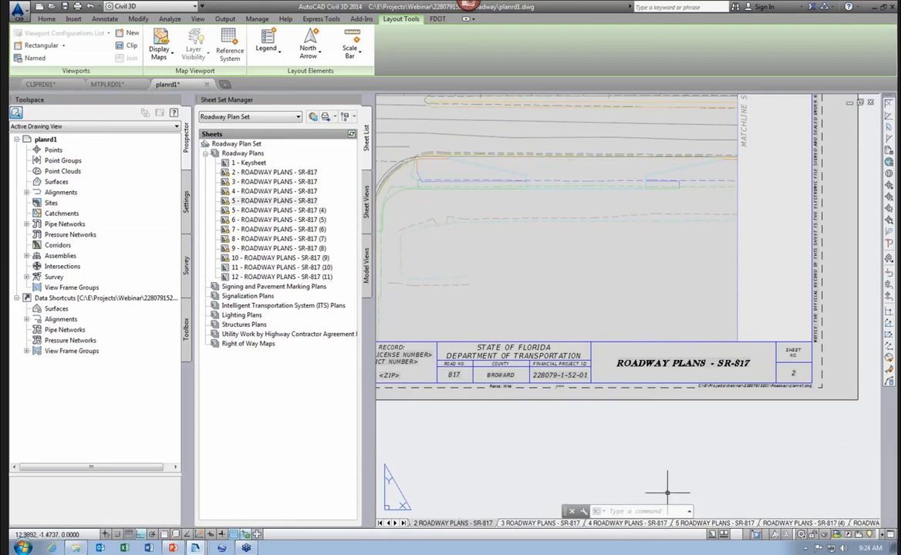
Step: Save planrd1.dwg and close the Sheet Set Manager
middle_click(465, 431)
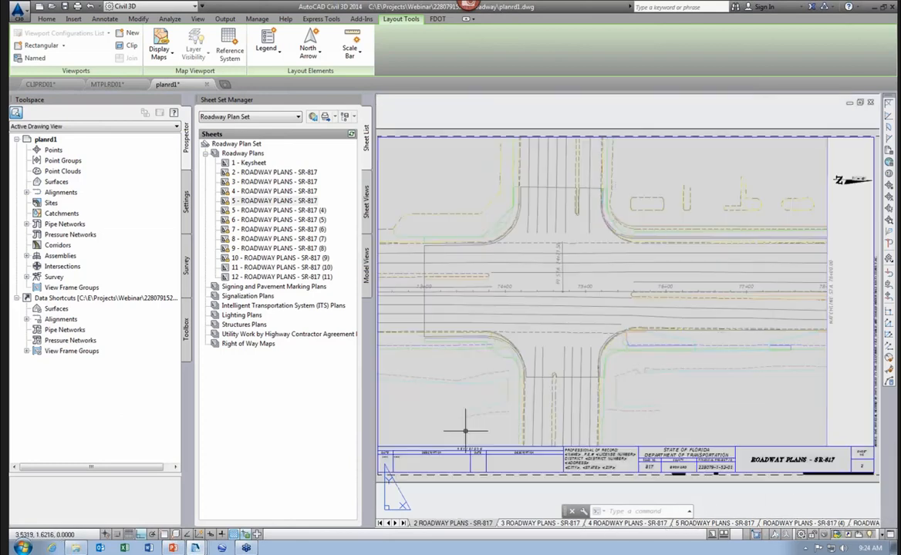
click(66, 7)
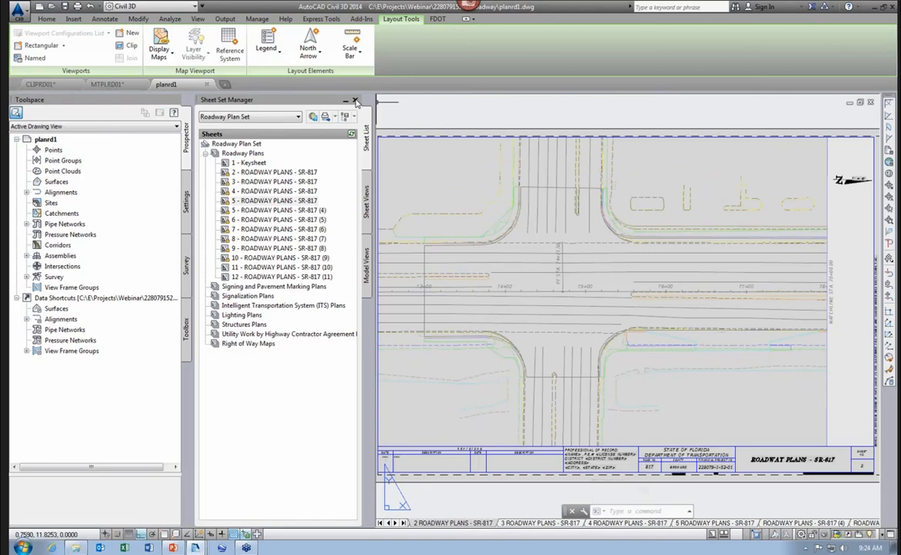
click(355, 101)
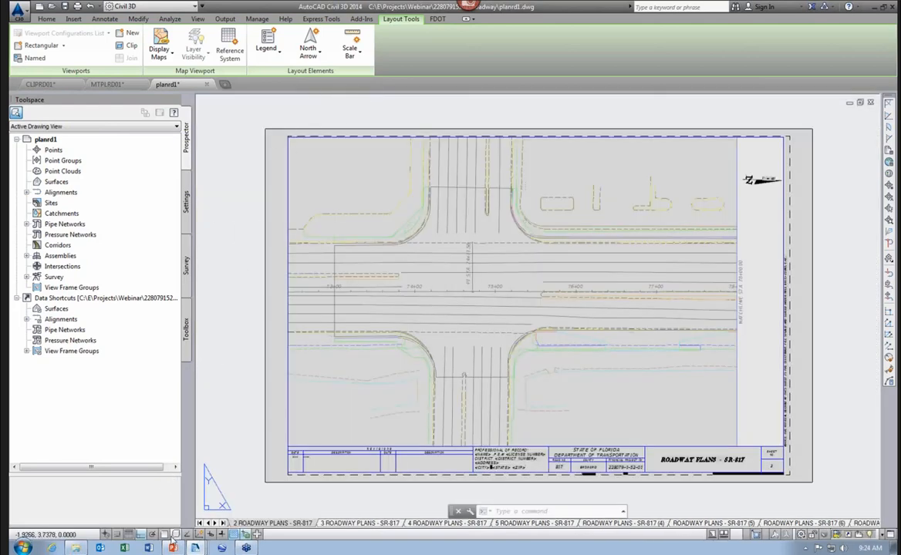
Step: Switch to the PowerPoint slide show and review the slides on sample lines and the Create Section Sheets wizard
click(174, 548)
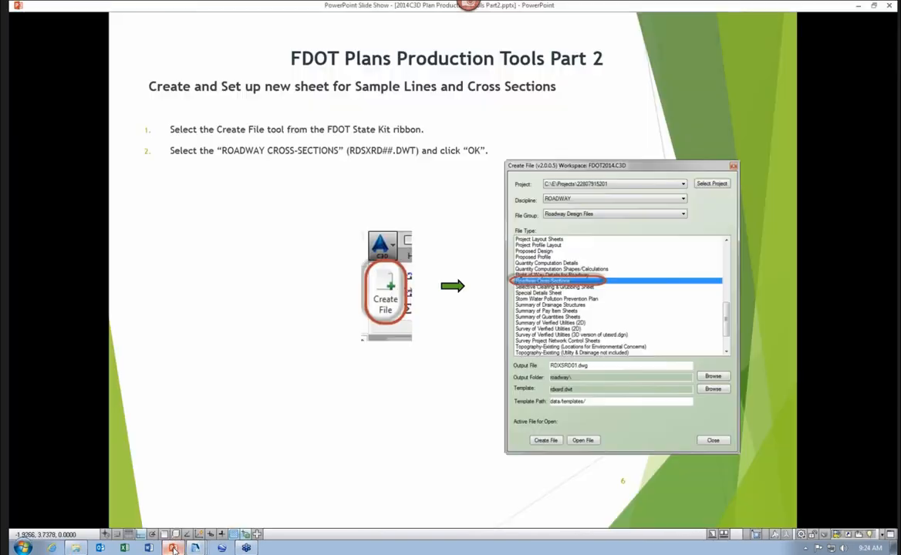
click(460, 304)
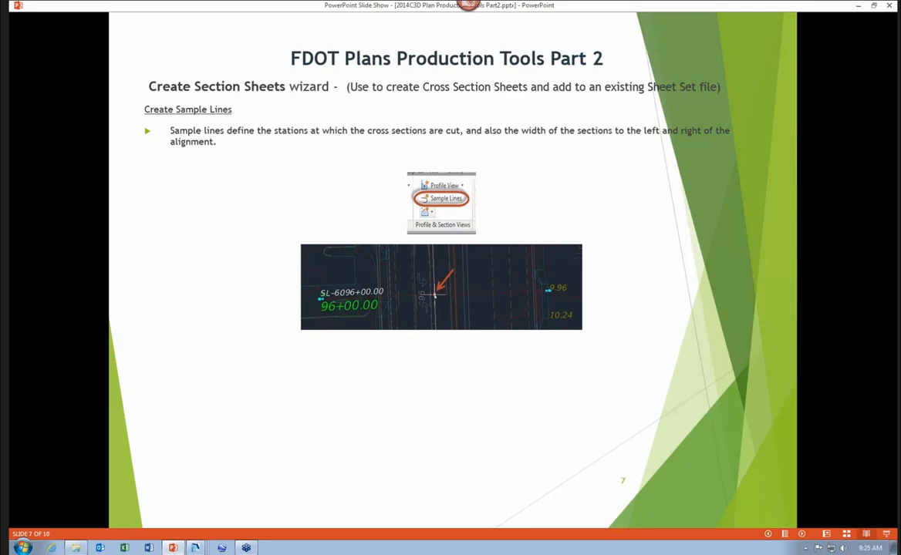
click(232, 477)
Step: Switch to MTPLRD01.dwg in AutoCAD Civil 3D and start the FDOT Create File tool
click(196, 548)
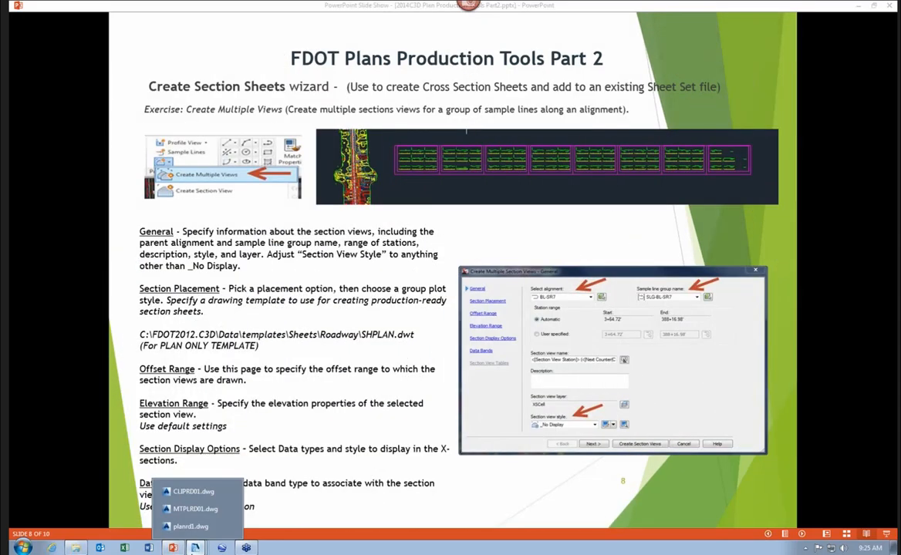
click(196, 509)
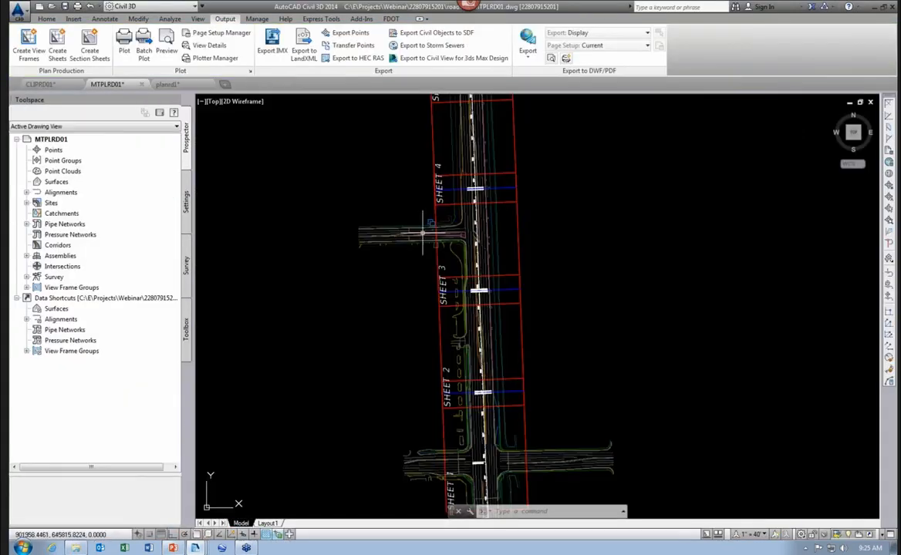
click(391, 19)
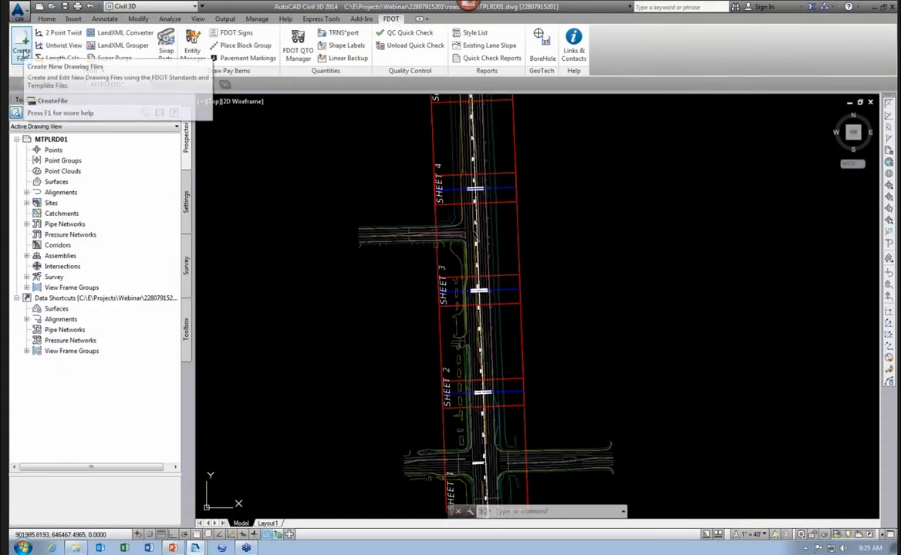
click(23, 52)
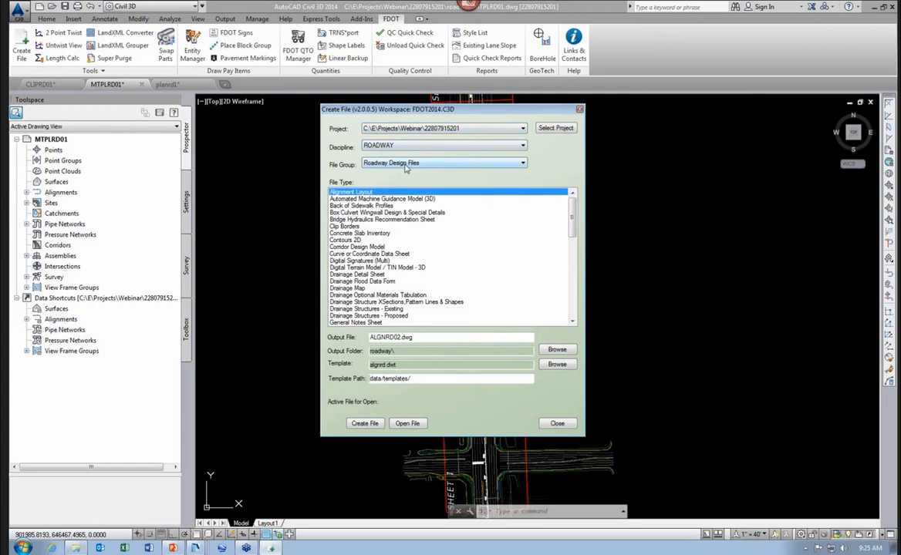
Step: Create RDXSRD01.dwg with the Roadway Cross-Sections file type and rdxsrd.dwt template, open it, and close the Create File tool
click(362, 261)
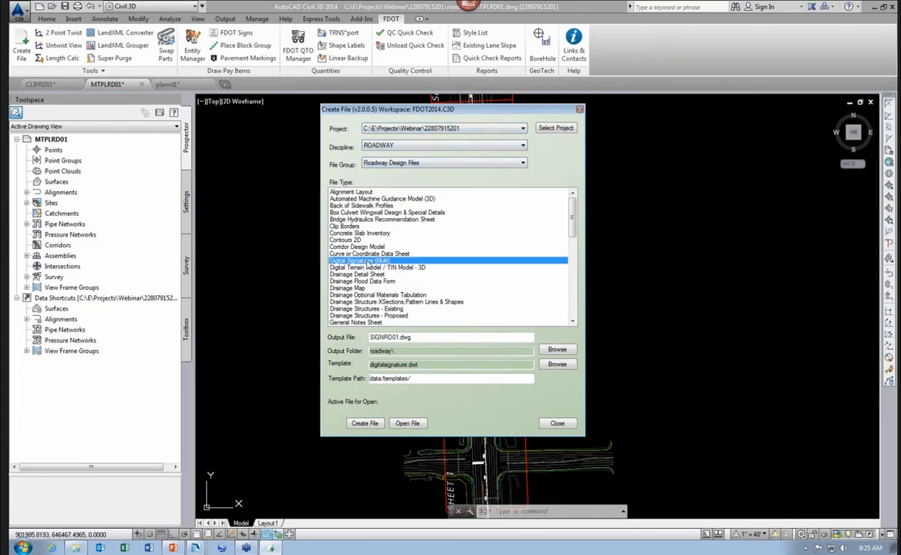
scroll(367, 266, down, 5)
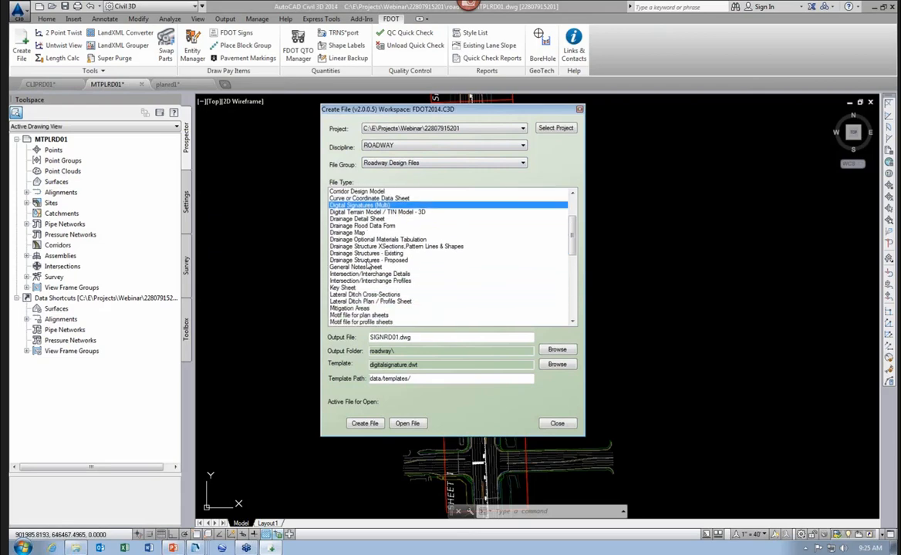
scroll(367, 265, down, 4)
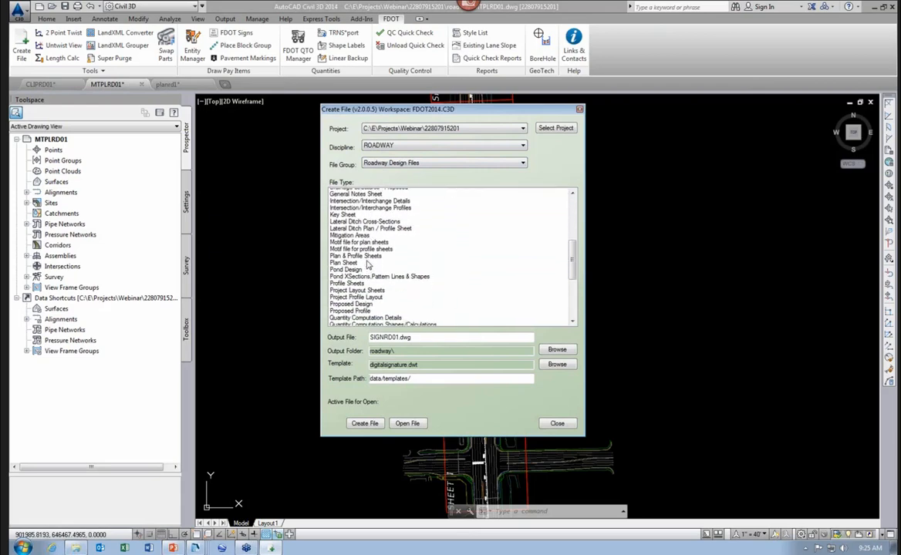
scroll(367, 267, down, 2)
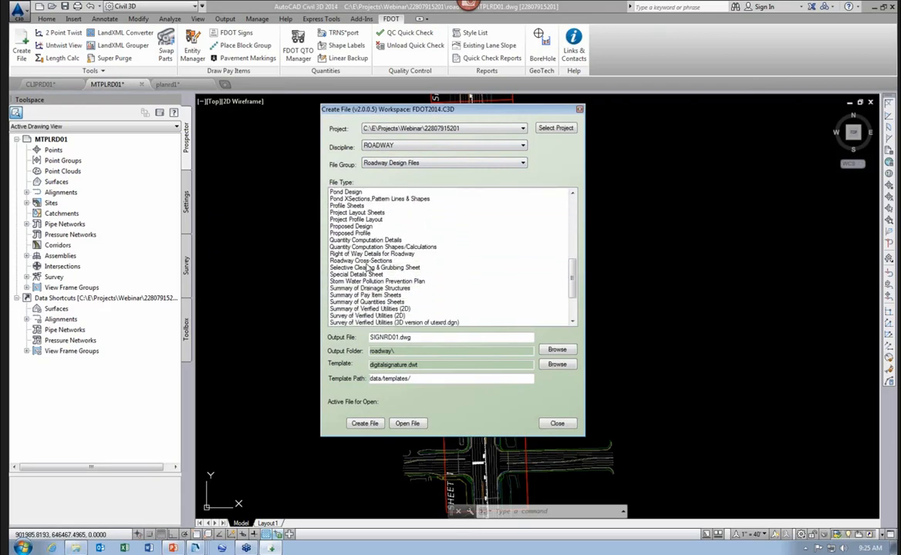
click(371, 261)
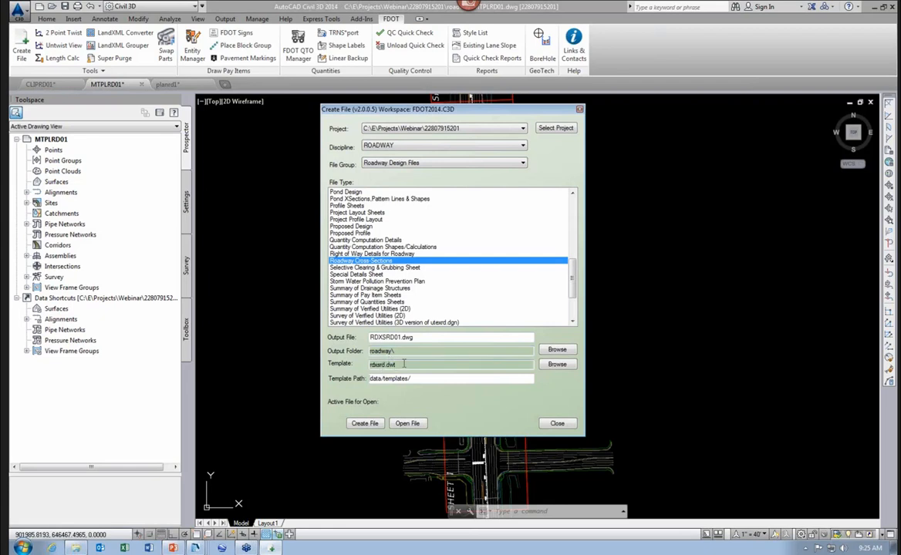
click(359, 424)
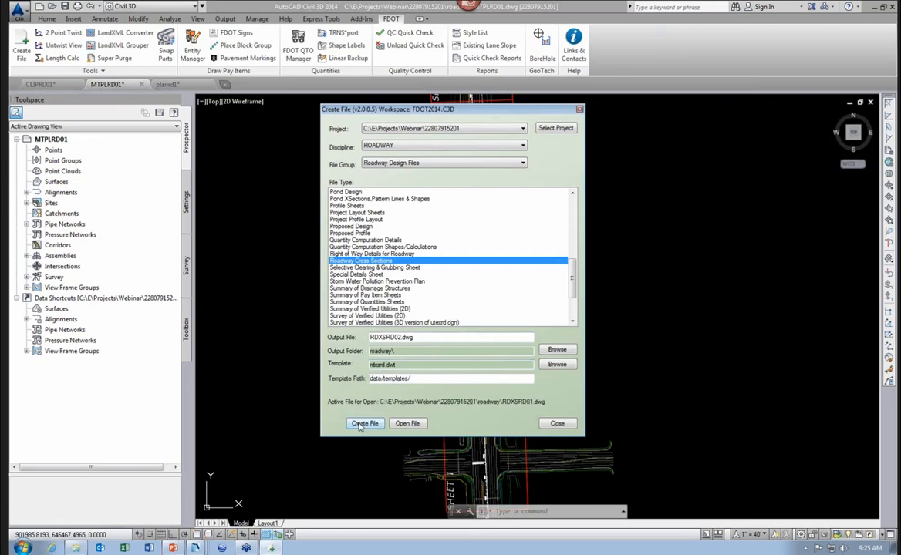
click(405, 424)
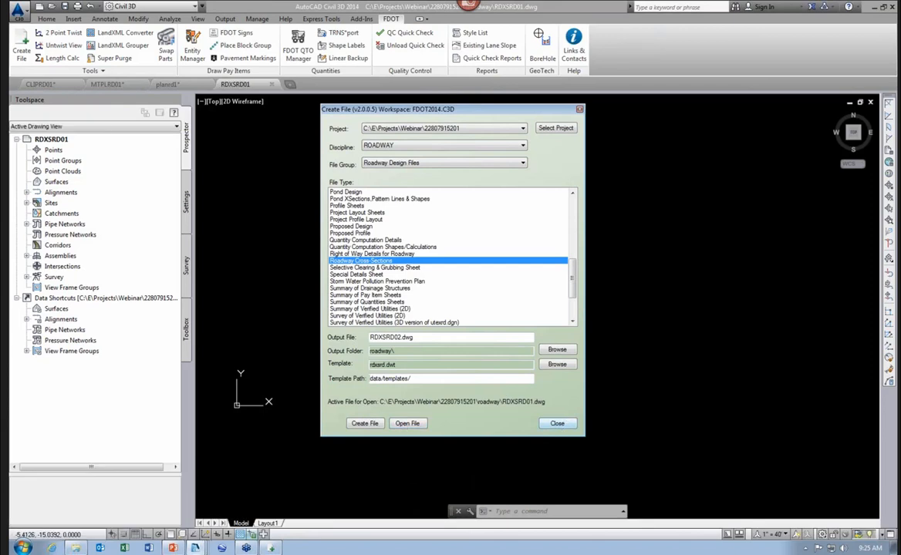
click(557, 424)
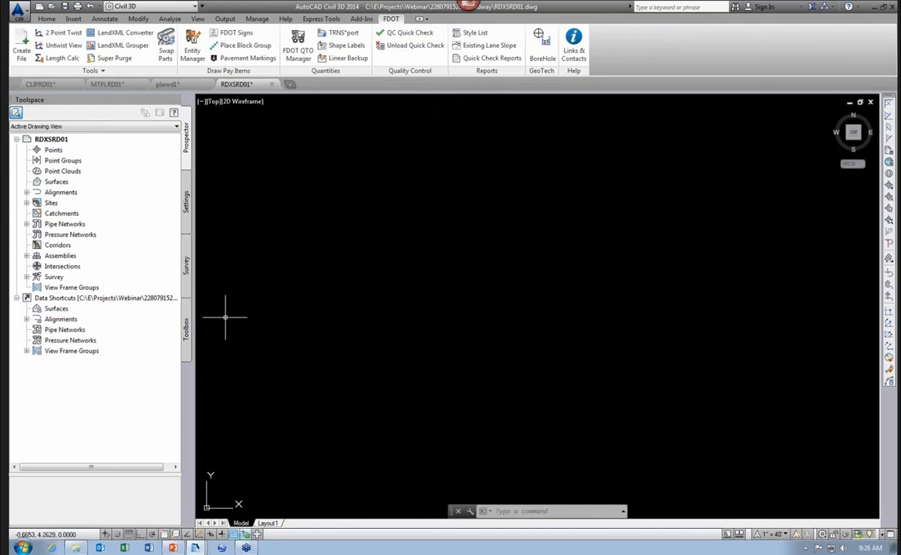
click(65, 7)
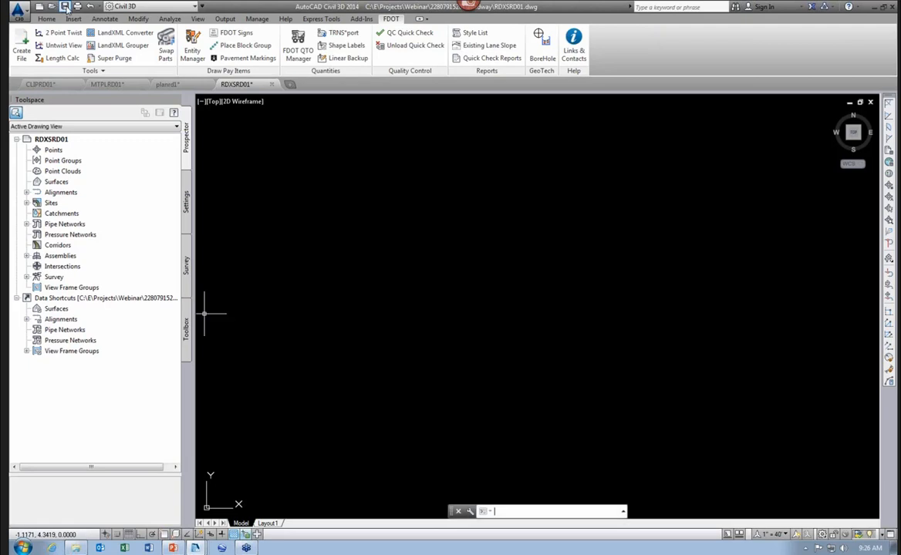
click(122, 300)
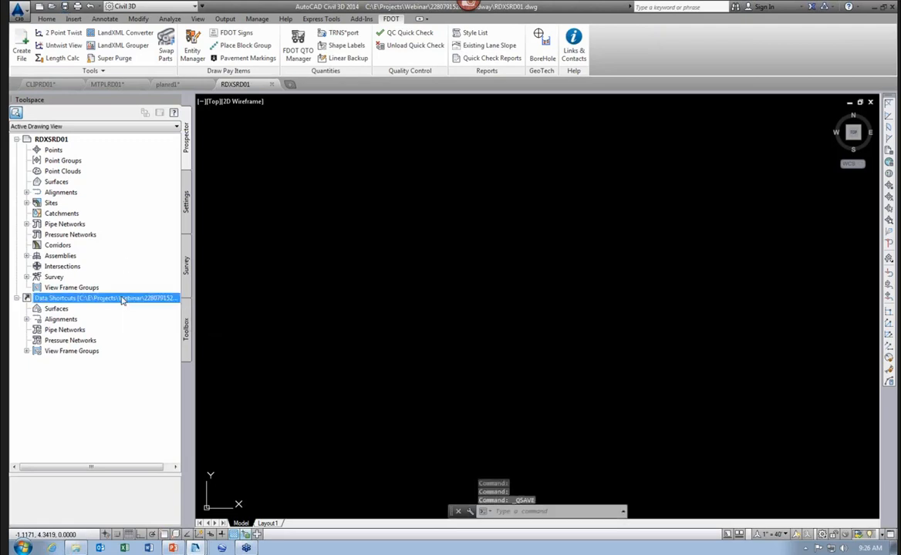
right_click(121, 300)
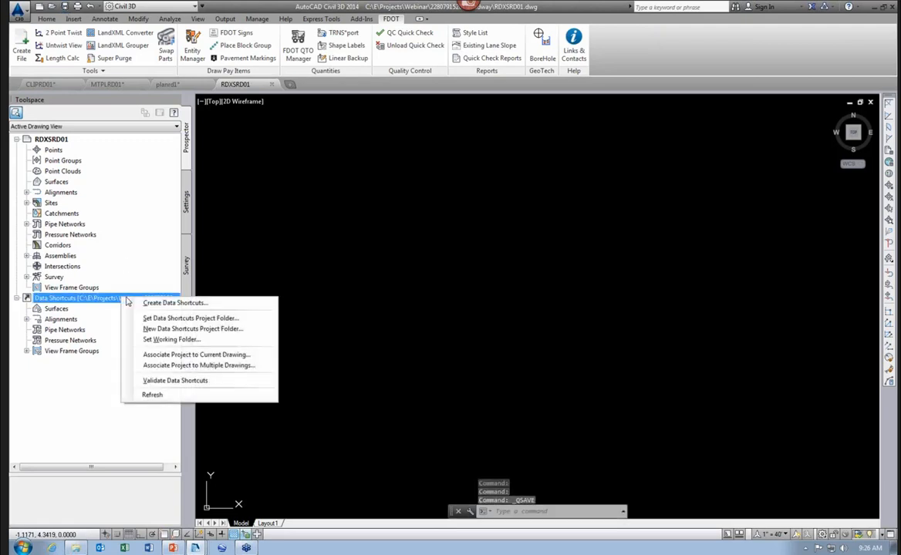
click(163, 357)
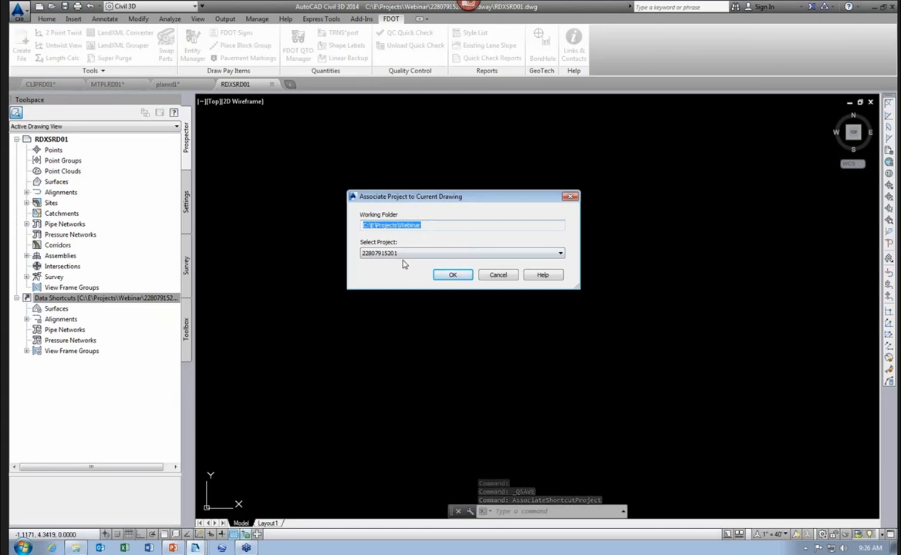
click(453, 276)
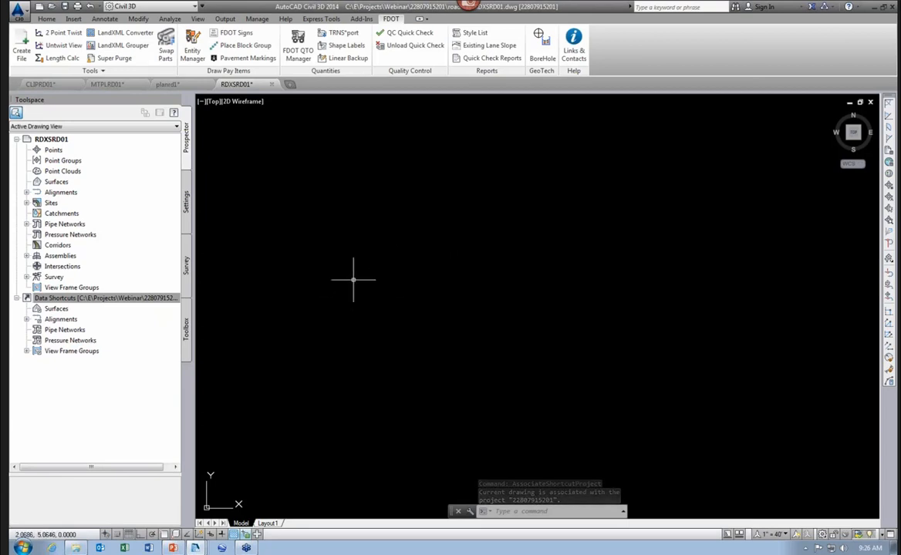
Step: Check the surface data shortcuts and open GDTMRD01.dwg from the project's Survey folder
click(87, 299)
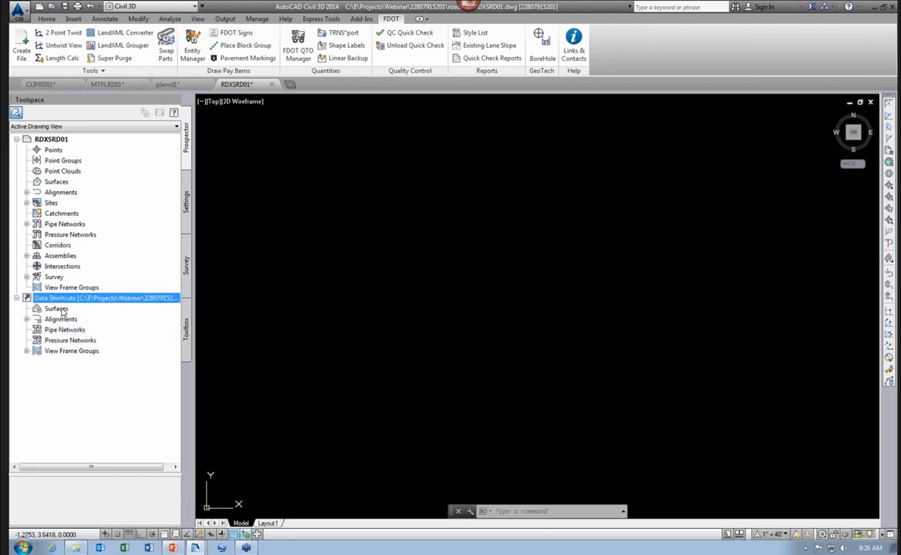
click(61, 309)
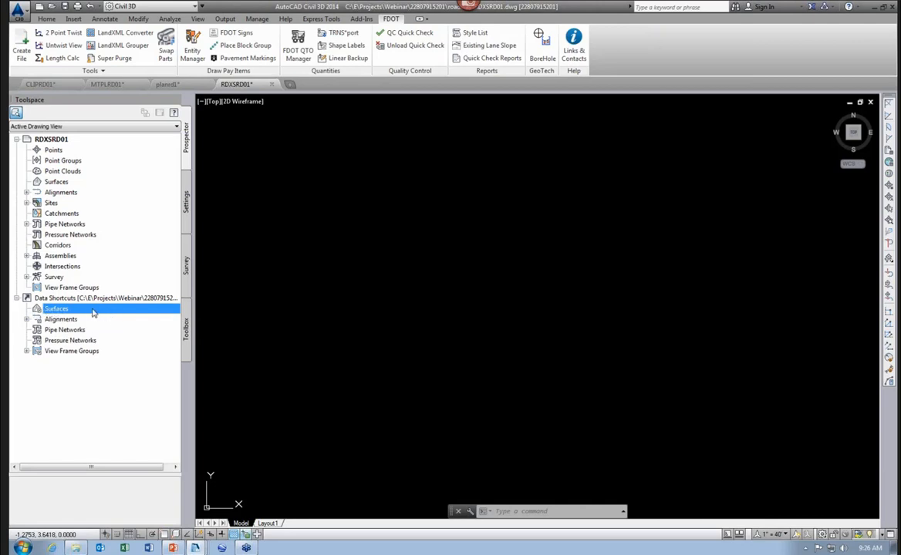
click(51, 7)
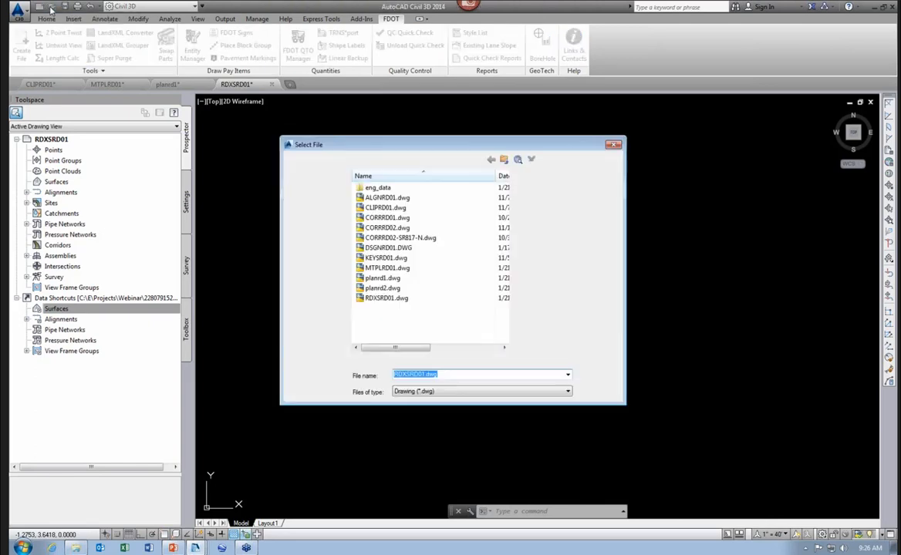
click(503, 160)
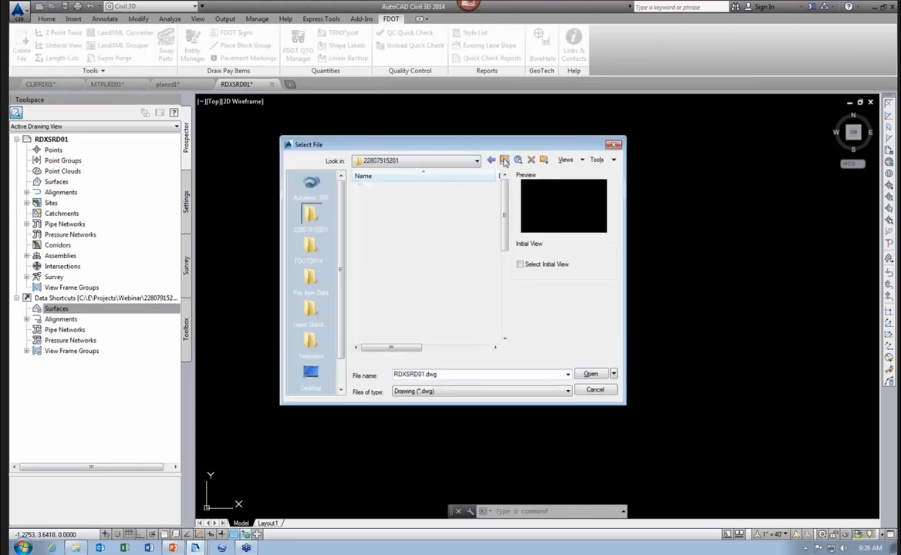
scroll(407, 257, down, 1)
scroll(406, 258, down, 5)
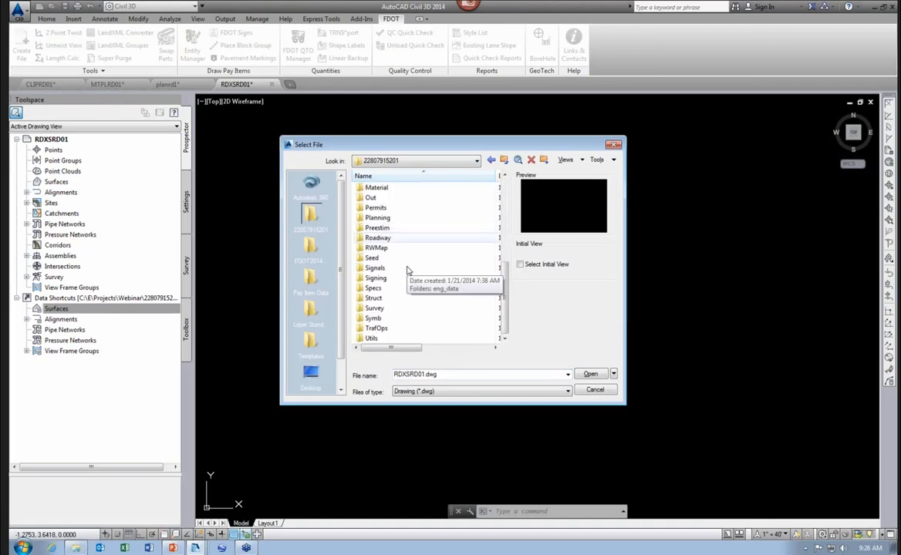
double_click(392, 309)
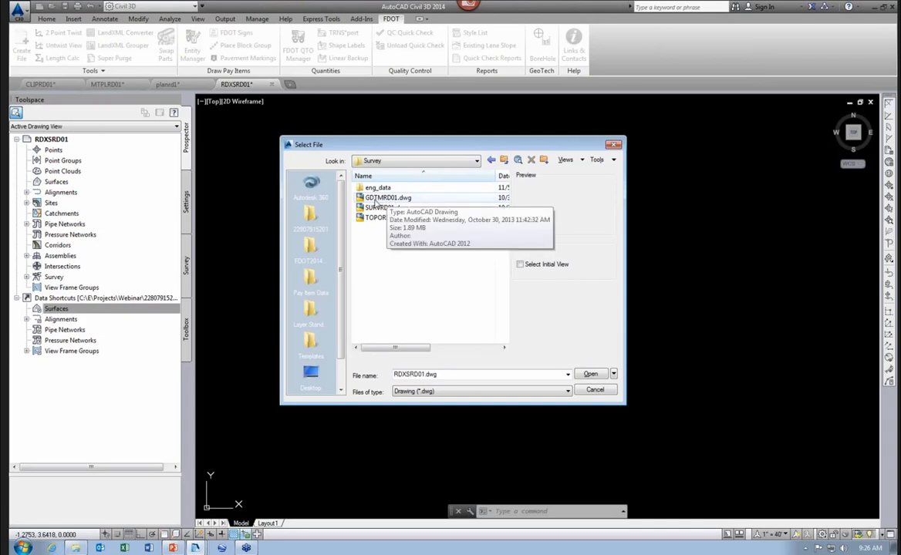
click(379, 200)
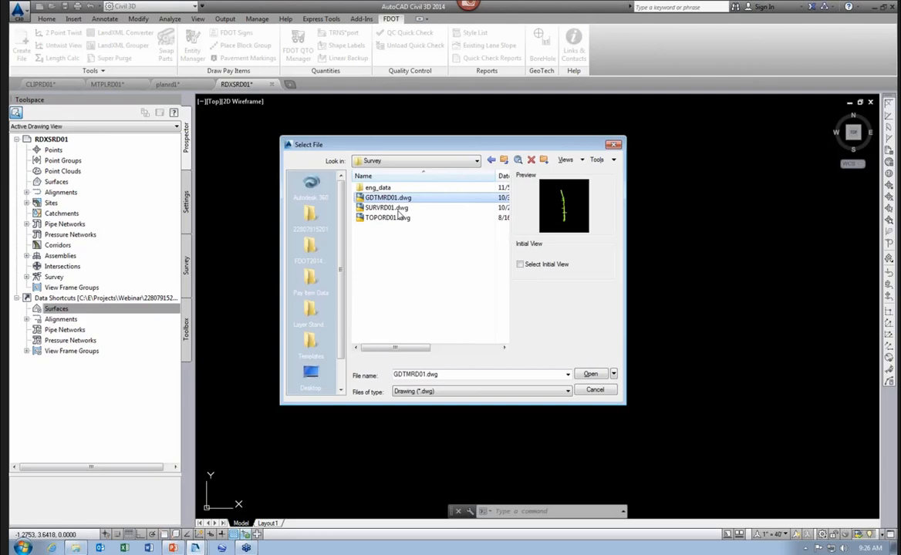
click(591, 374)
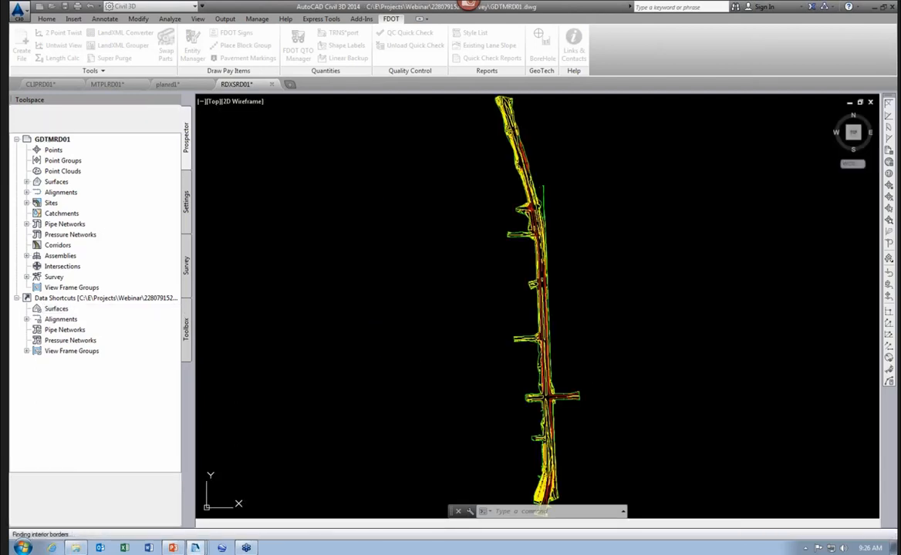
scroll(513, 262, down, 3)
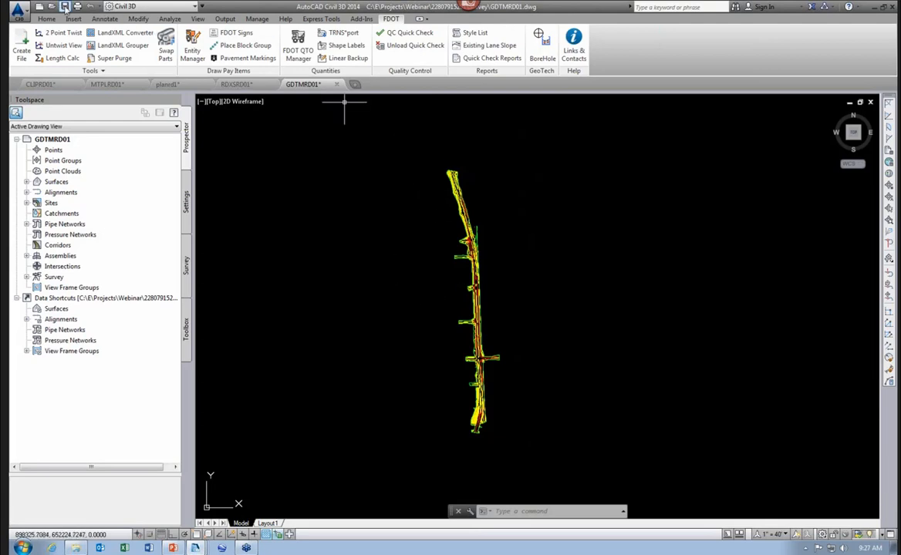
click(65, 6)
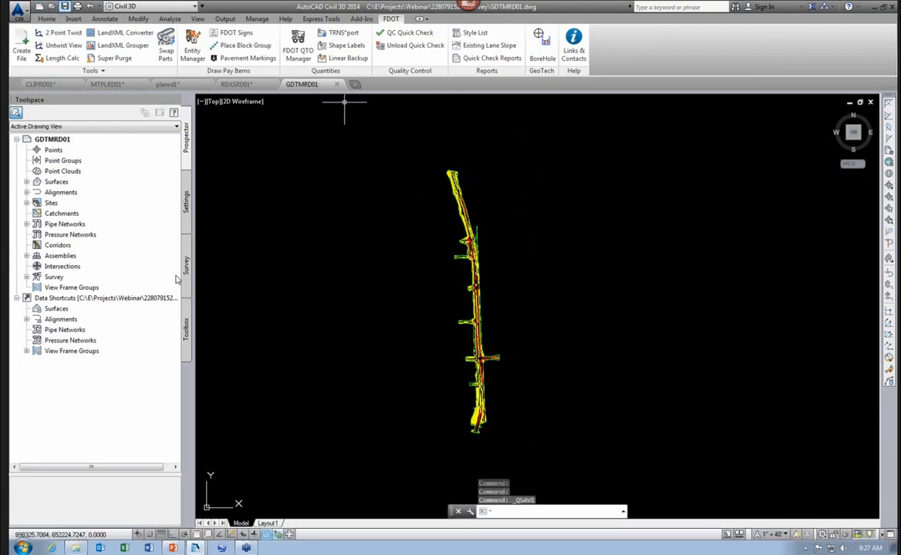
right_click(144, 298)
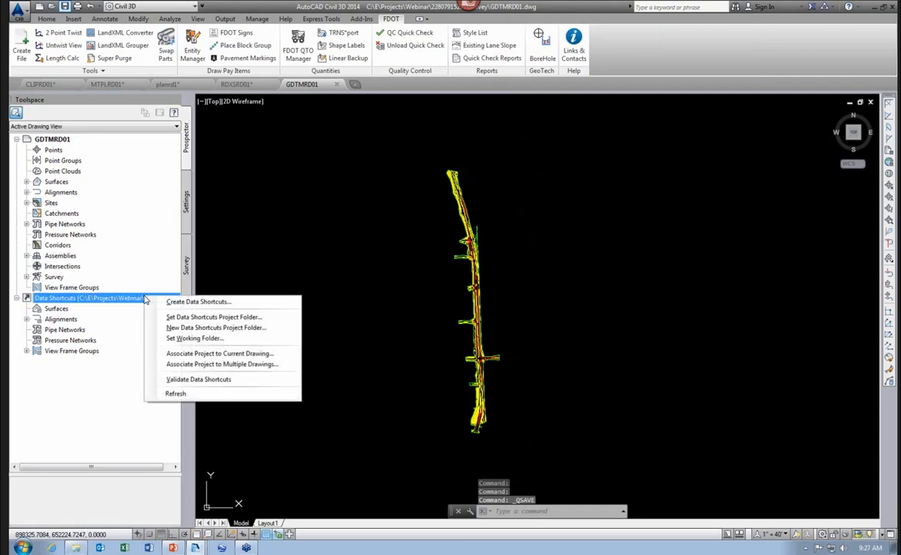
click(203, 355)
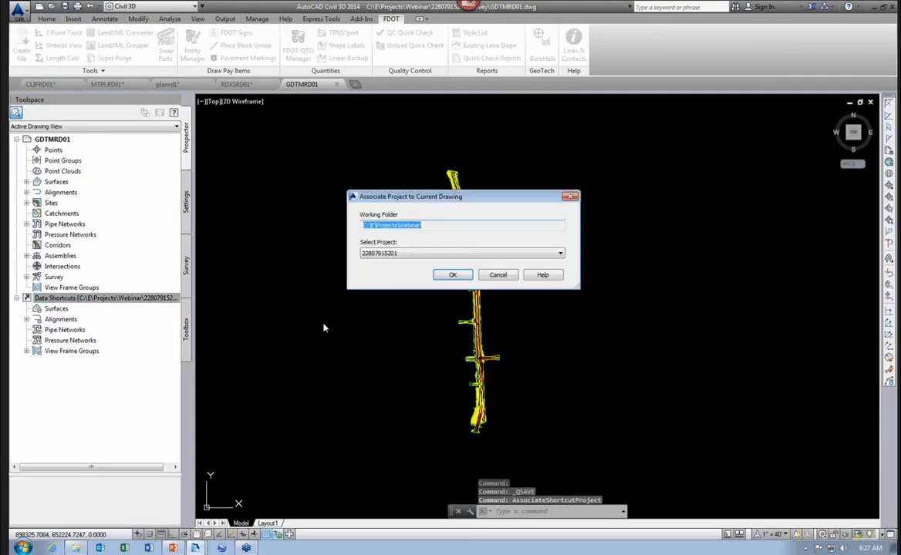
click(452, 278)
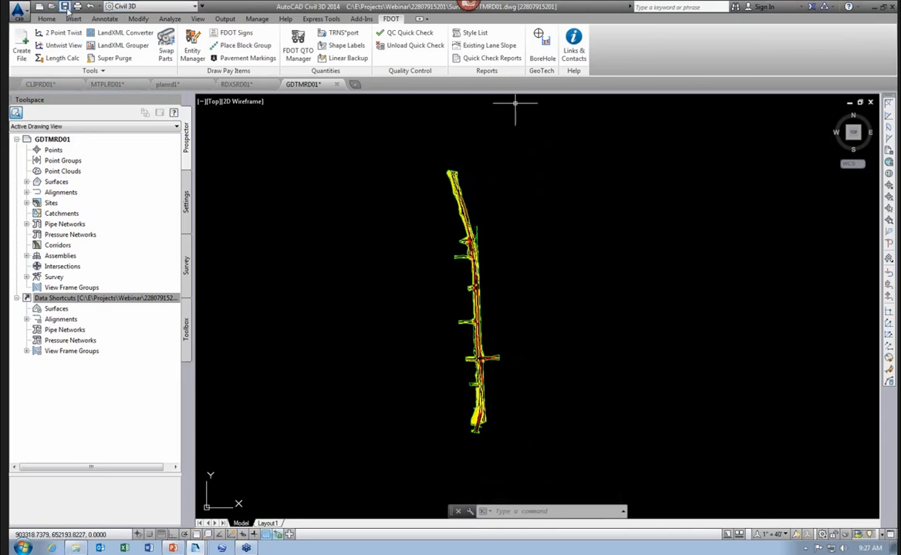
click(65, 7)
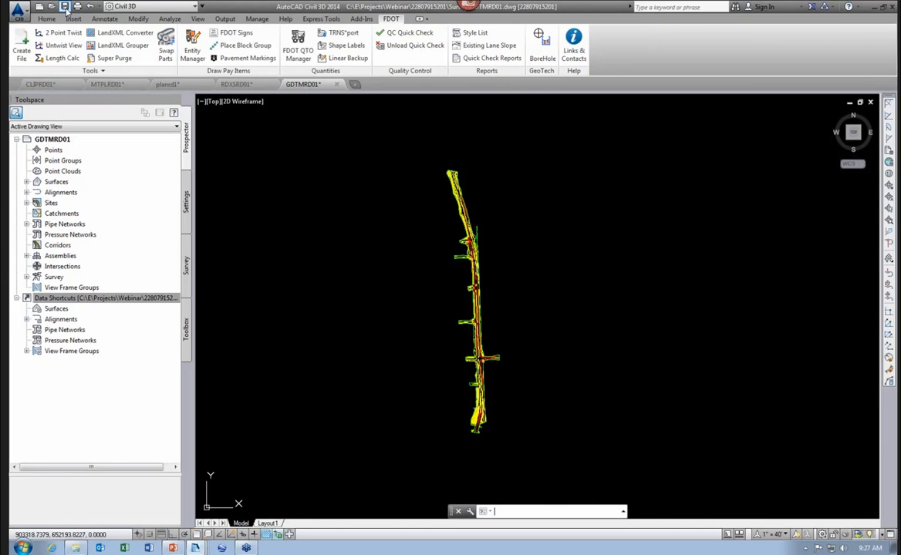
Step: Create a data shortcut for the EG surface in GDTMRD01.dwg
right_click(125, 299)
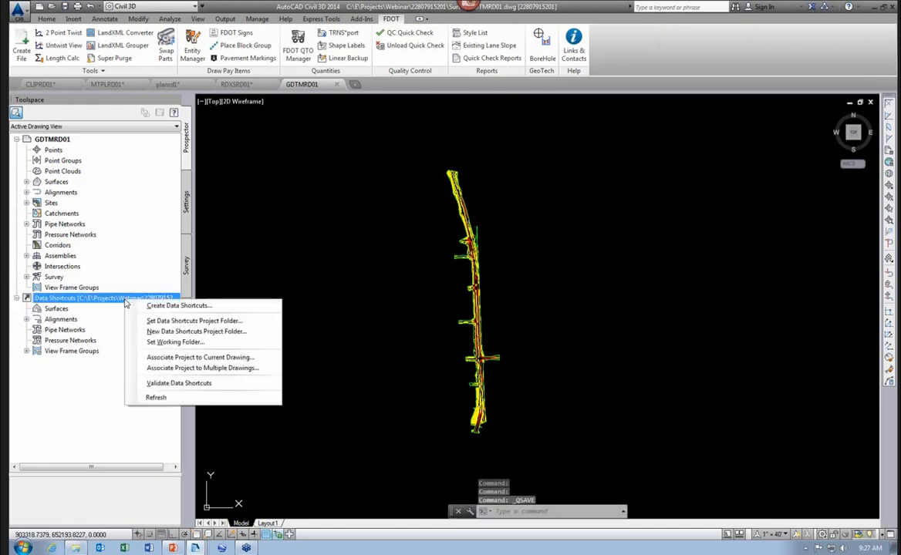
click(164, 307)
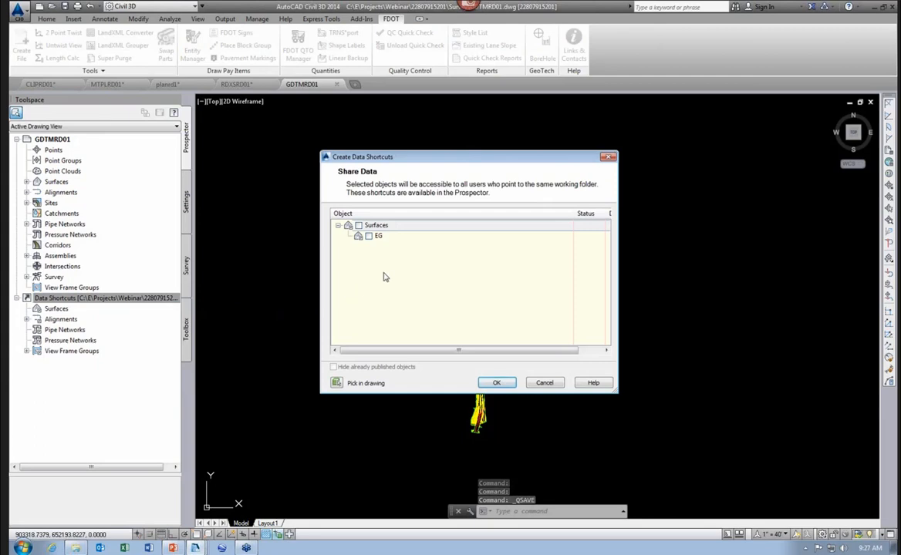
click(368, 235)
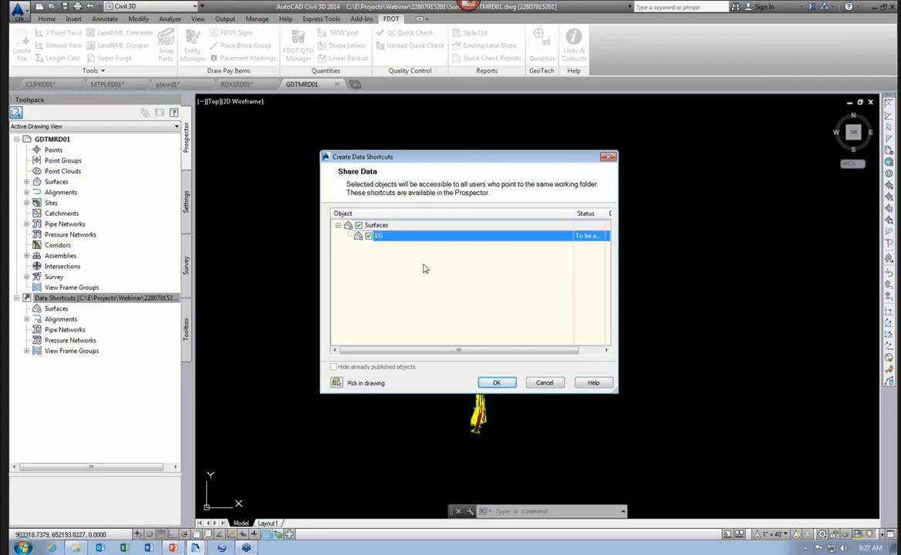
click(495, 384)
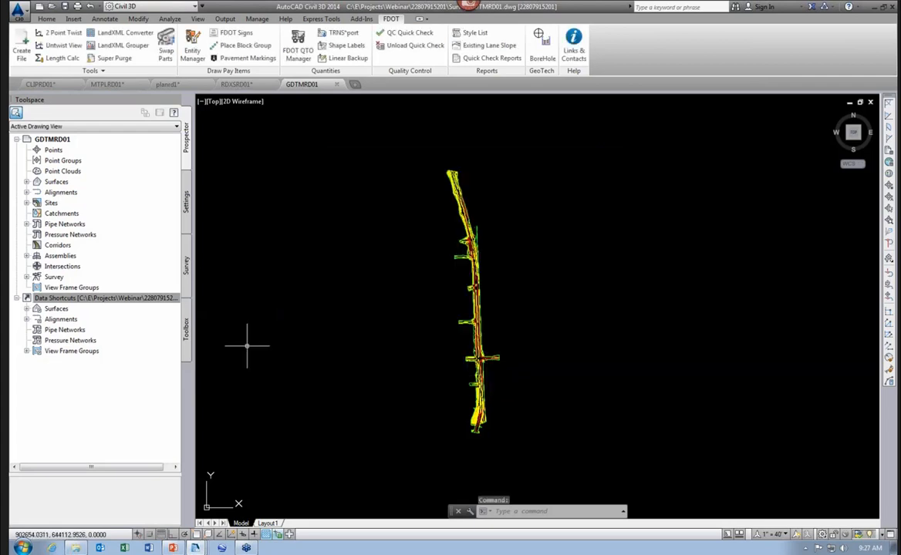
Step: Check the surface data shortcuts for EG, save GDTMRD01.dwg and close it
click(37, 299)
click(26, 309)
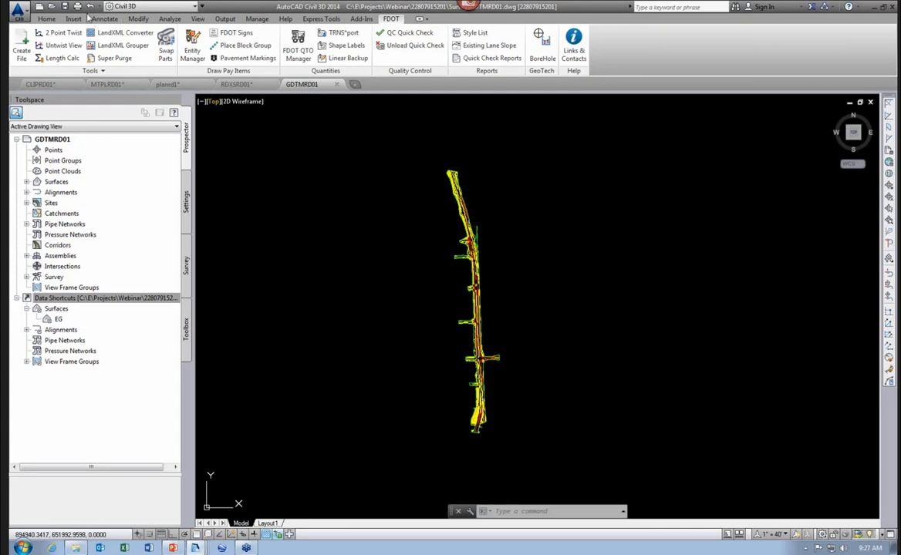
click(65, 6)
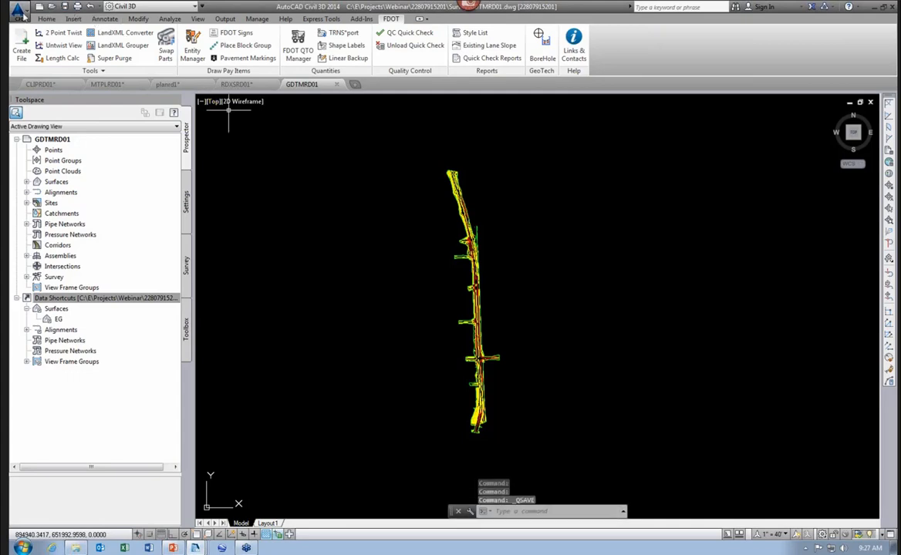
click(24, 16)
click(40, 281)
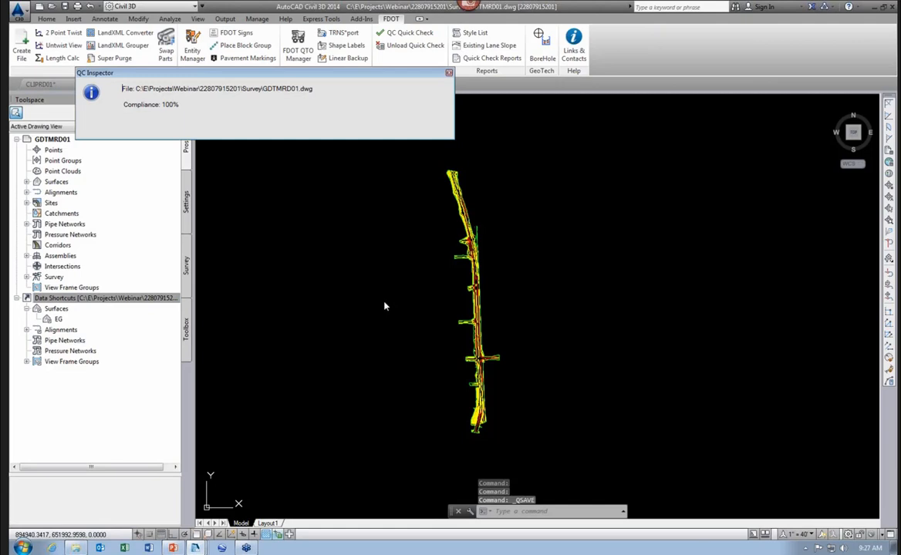
Step: Create a reference to the EG surface shortcut in RDXSRD01.dwg using the Contours Major 10' Minor 2' style
click(27, 308)
click(59, 320)
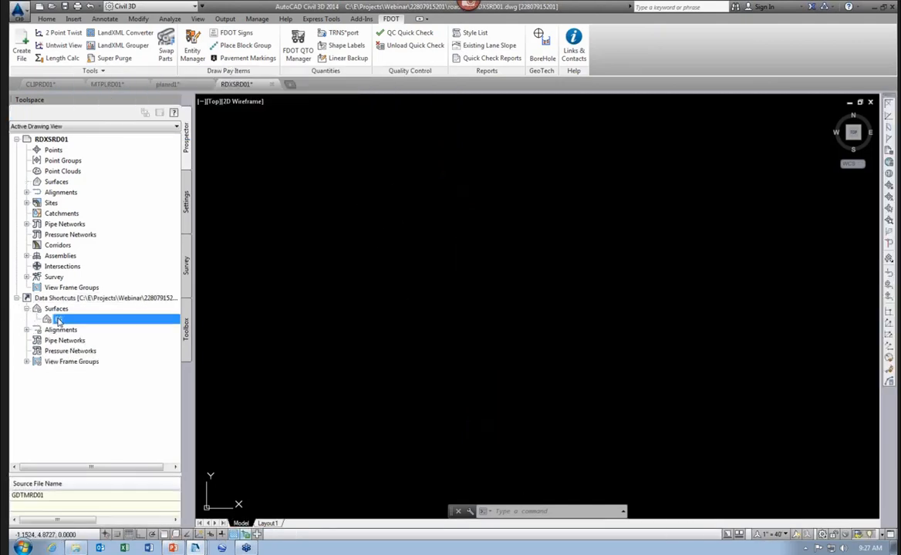
right_click(68, 324)
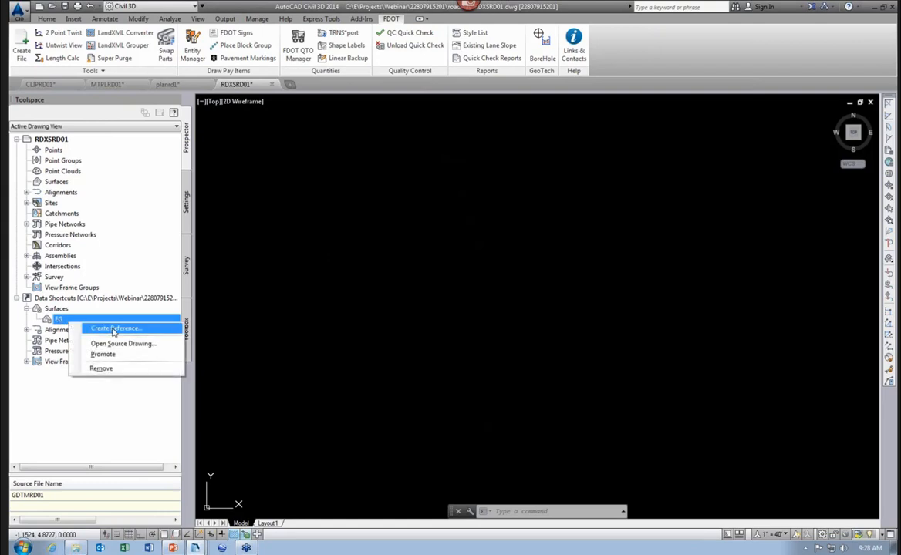
click(113, 330)
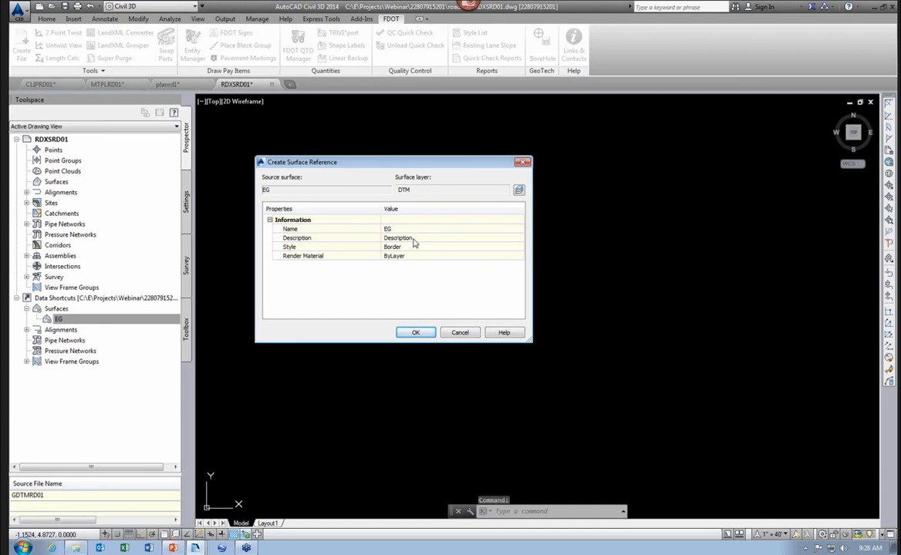
click(452, 247)
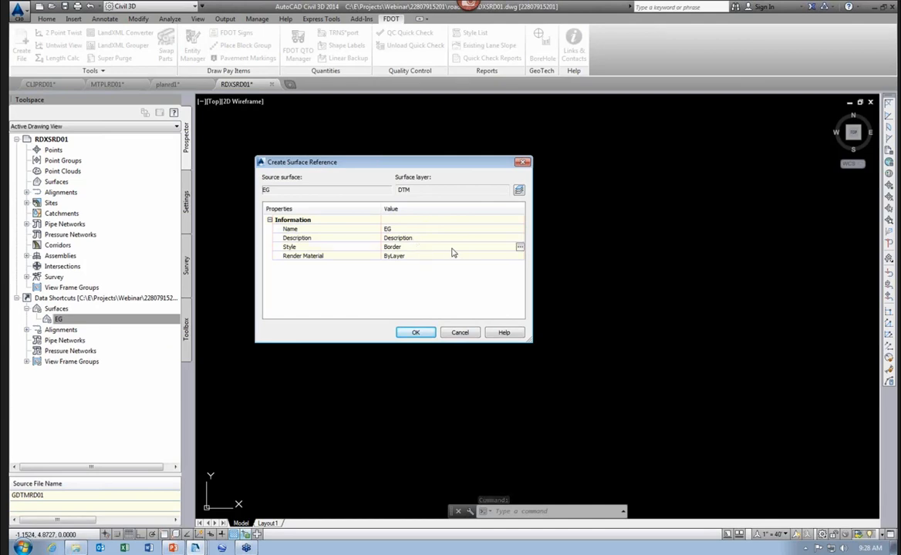
click(520, 248)
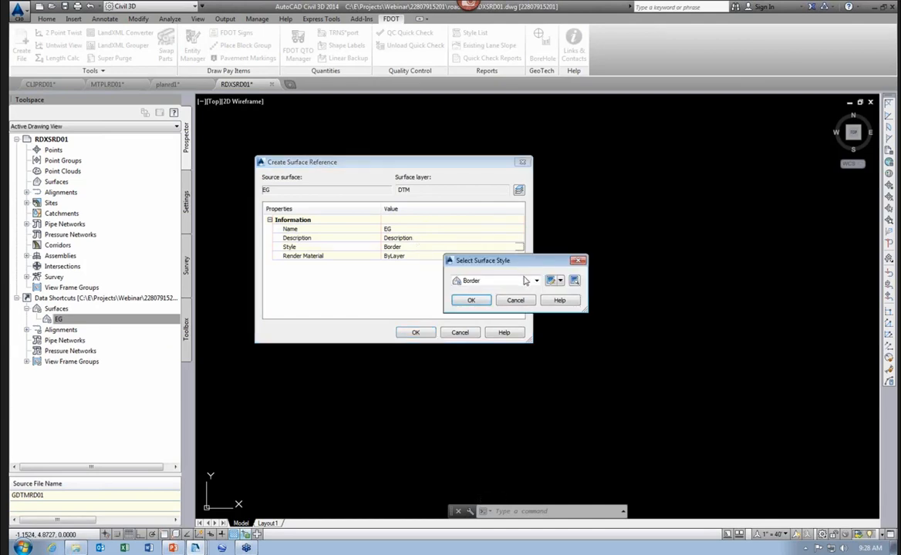
click(535, 281)
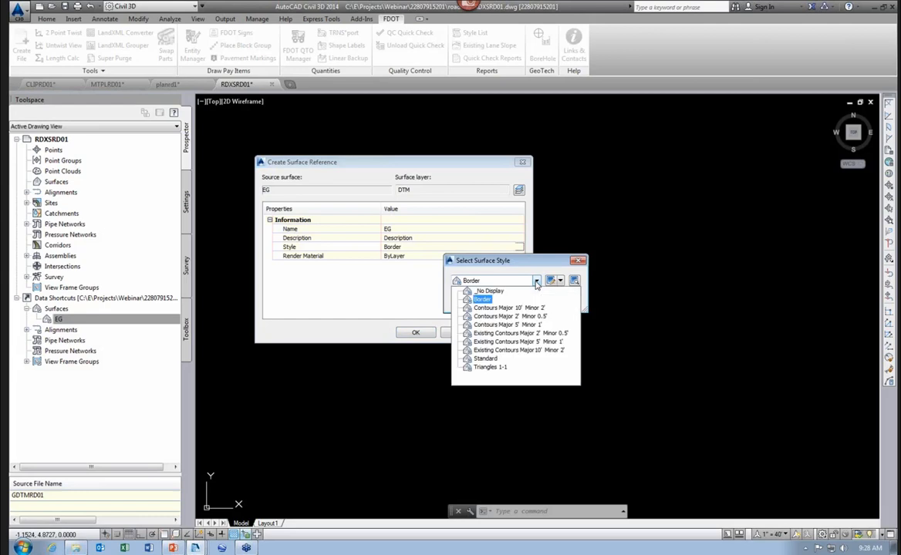
click(500, 309)
click(471, 300)
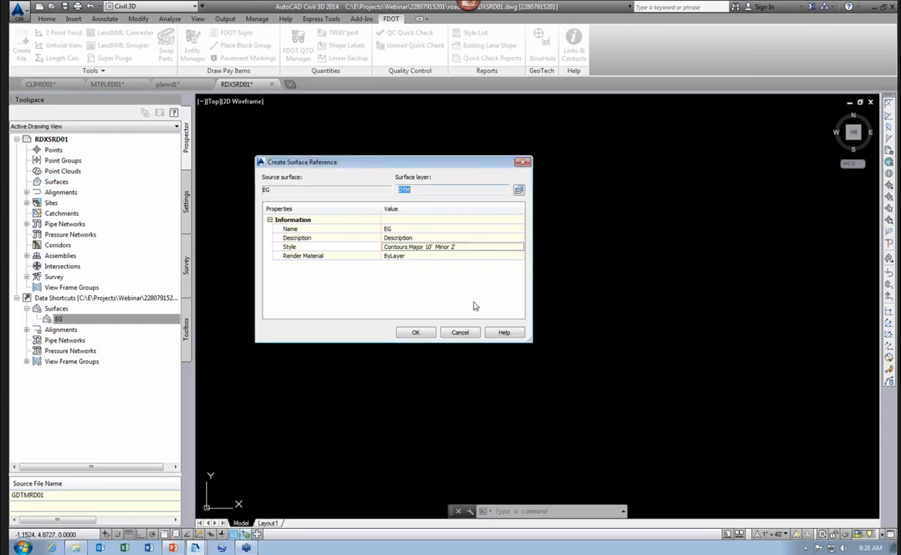
click(417, 333)
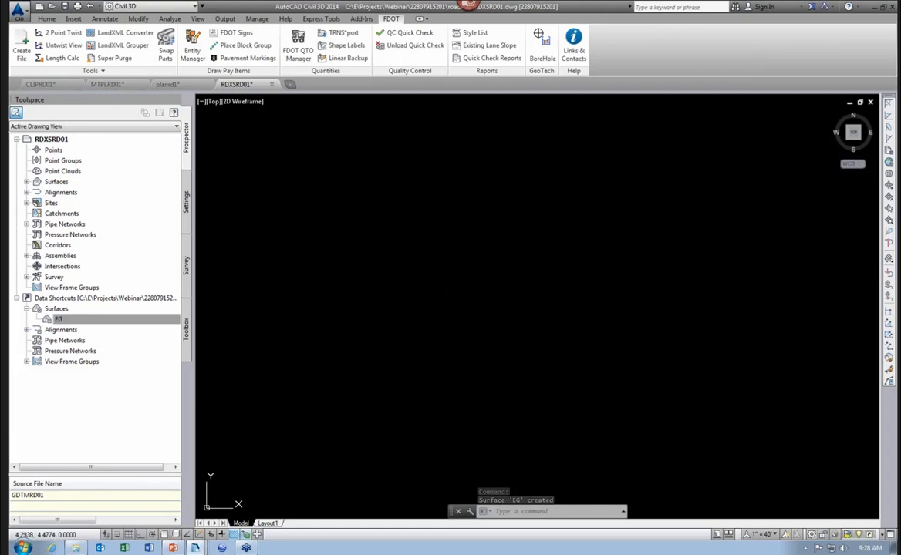
middle_click(457, 307)
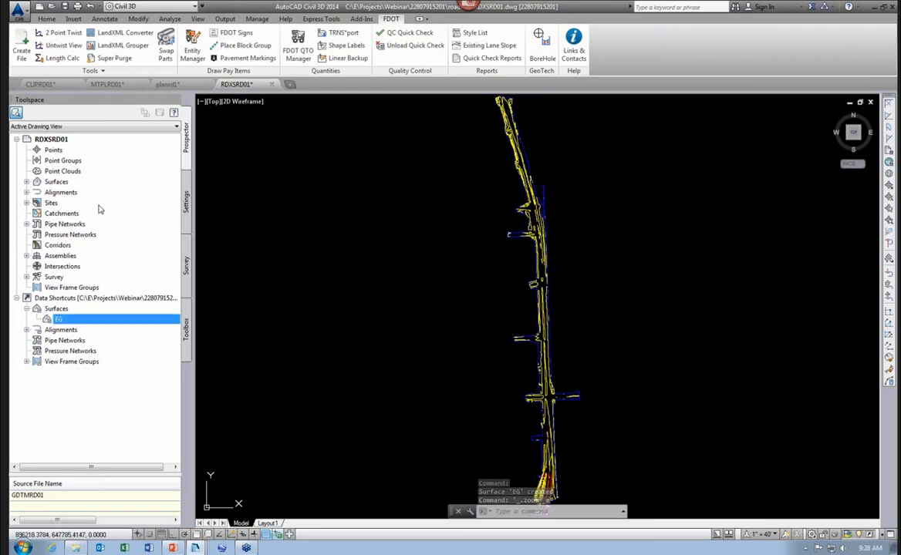
Step: Create a reference to the BL817 centerline alignment with the FDOT Proposed style and the Full Station Major 100' Minor 20' label set
click(26, 330)
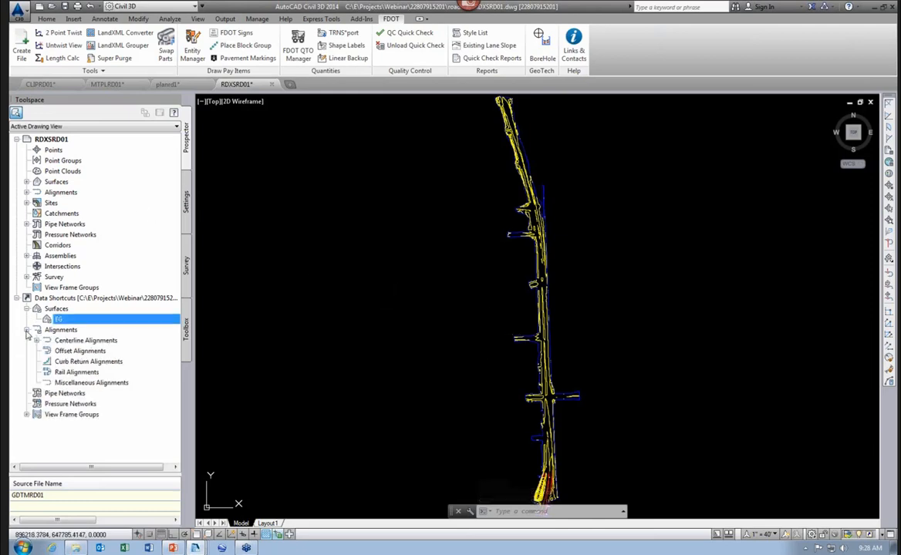
click(36, 340)
click(72, 351)
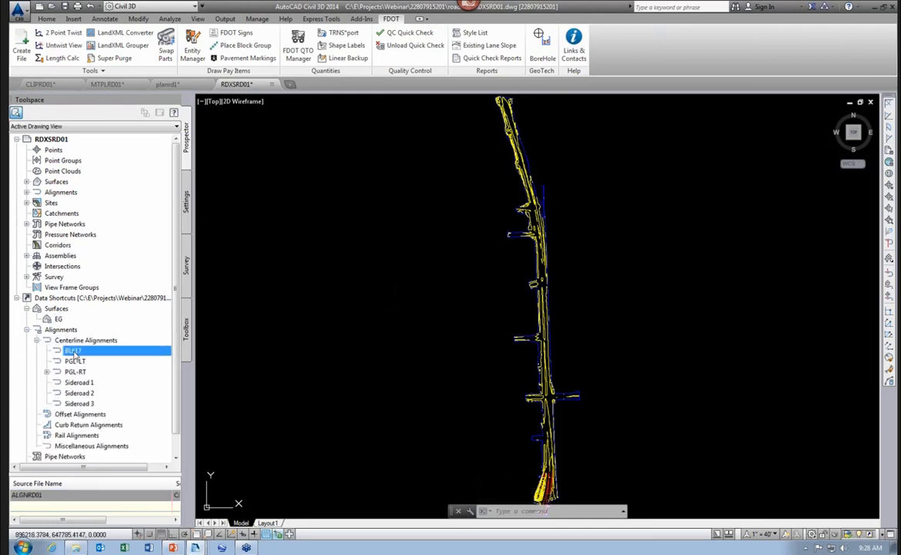
right_click(77, 353)
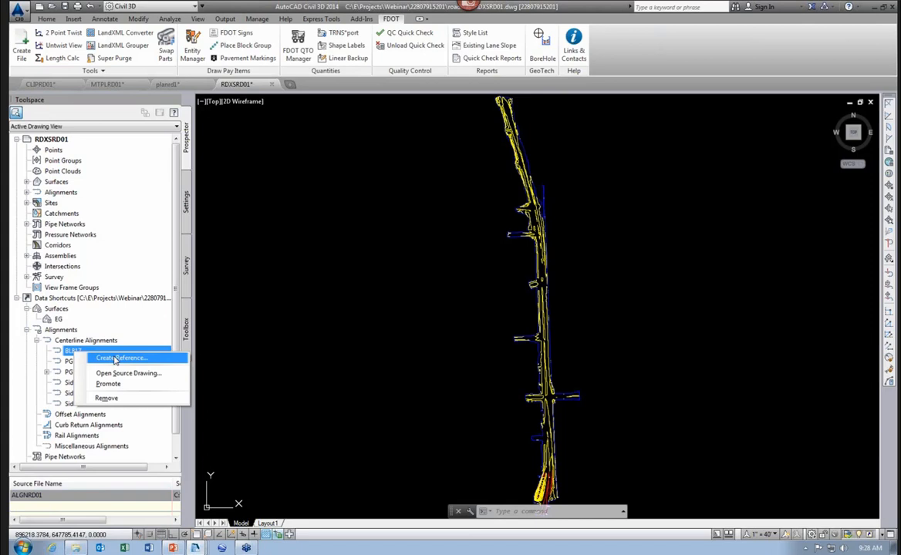
click(116, 358)
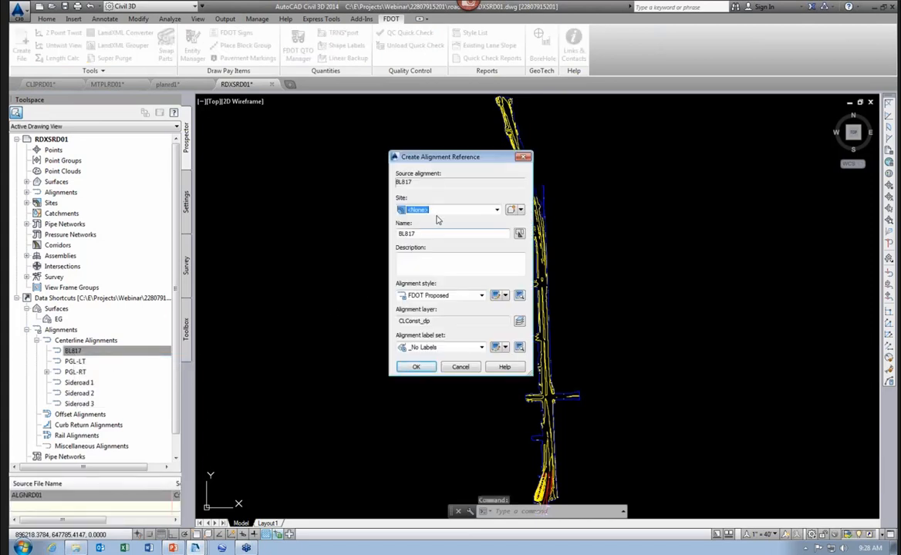
click(478, 296)
click(440, 349)
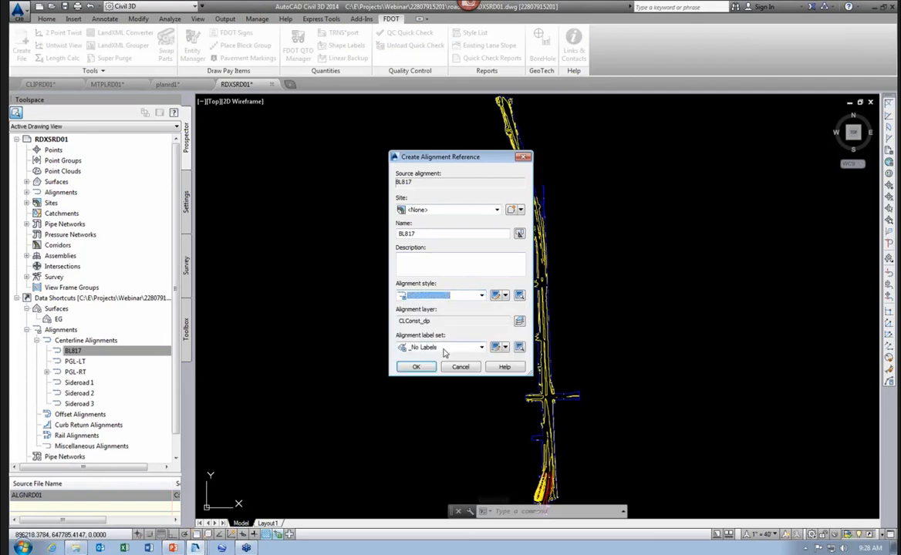
click(482, 348)
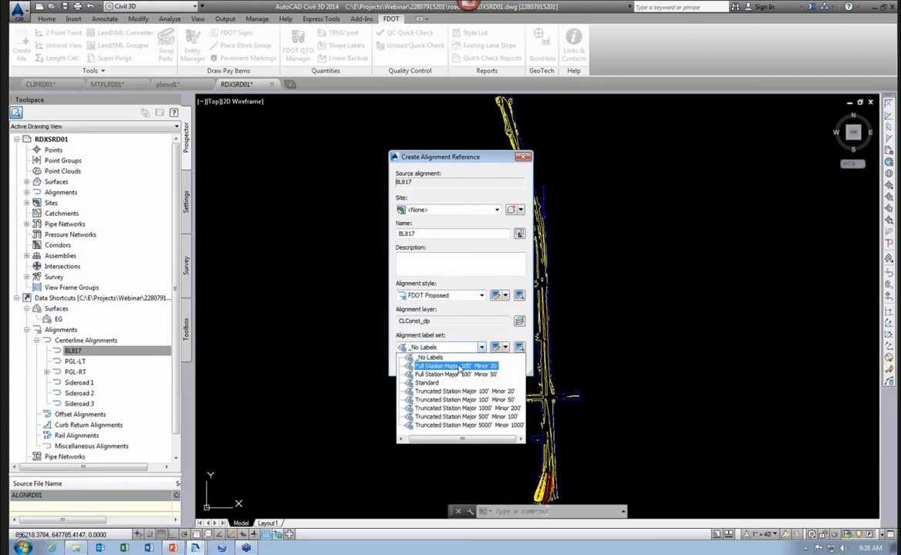
click(458, 367)
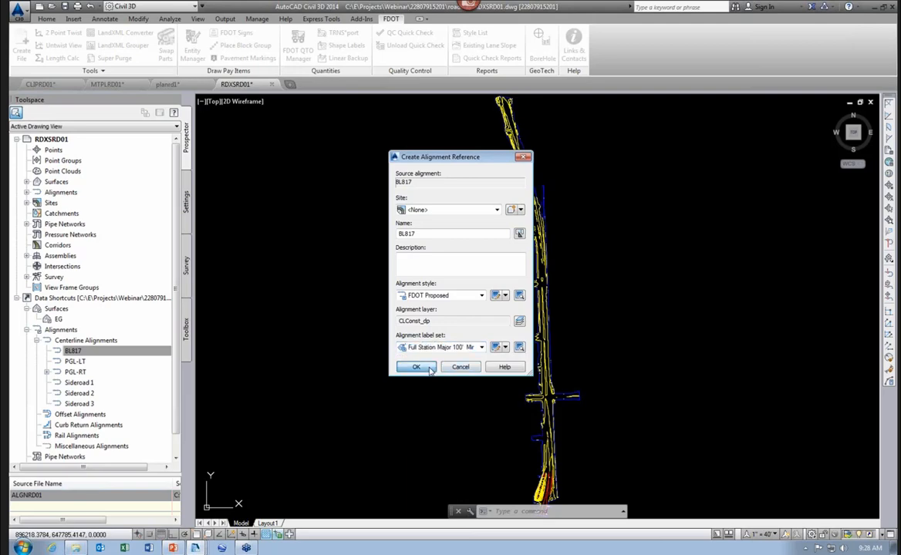
click(430, 369)
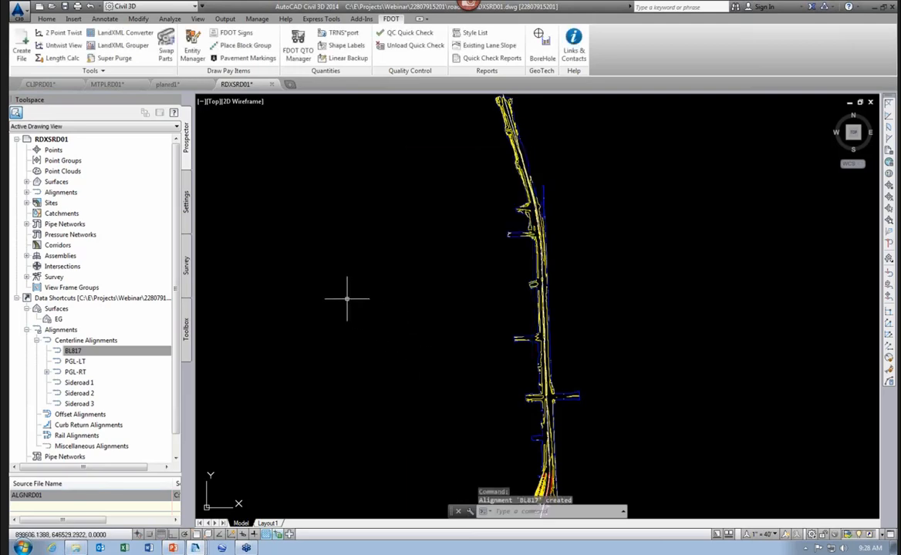
scroll(497, 382, up, 5)
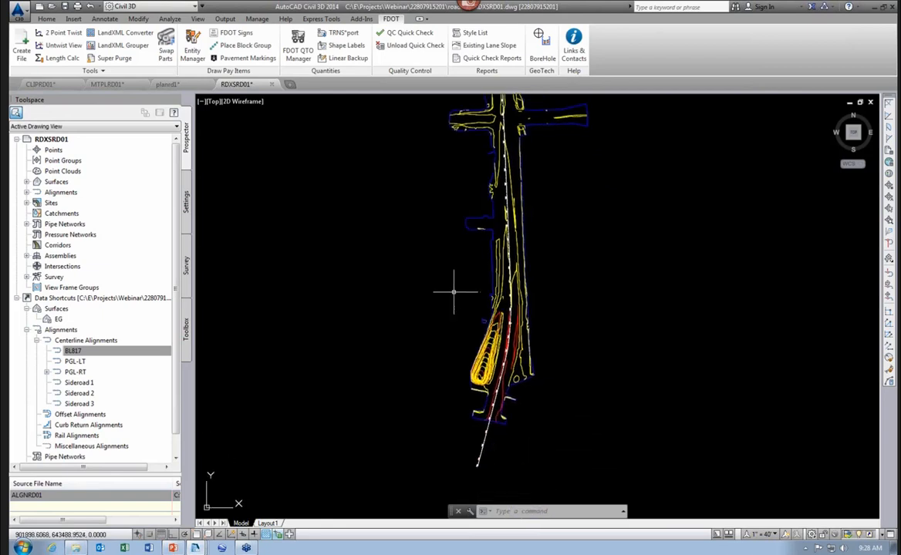
middle_drag(397, 231, 413, 269)
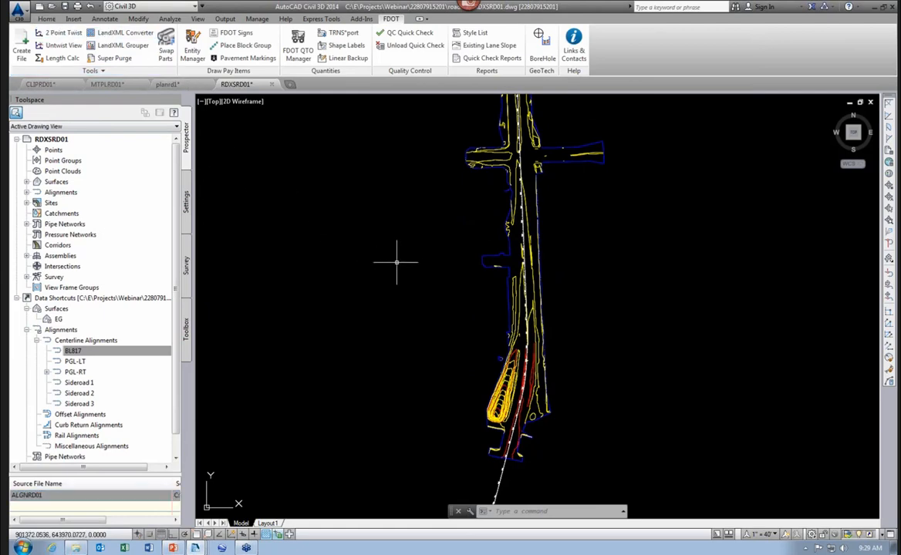
middle_drag(398, 260, 385, 269)
Step: Attach DSGNRD01.DWG from the project's Roadway folder as an overlay external reference with a relative path
click(46, 19)
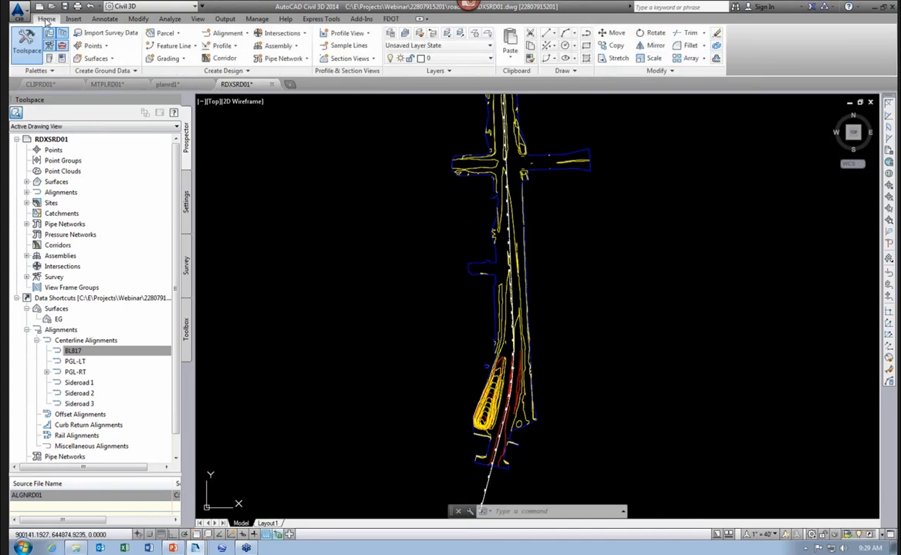
click(48, 71)
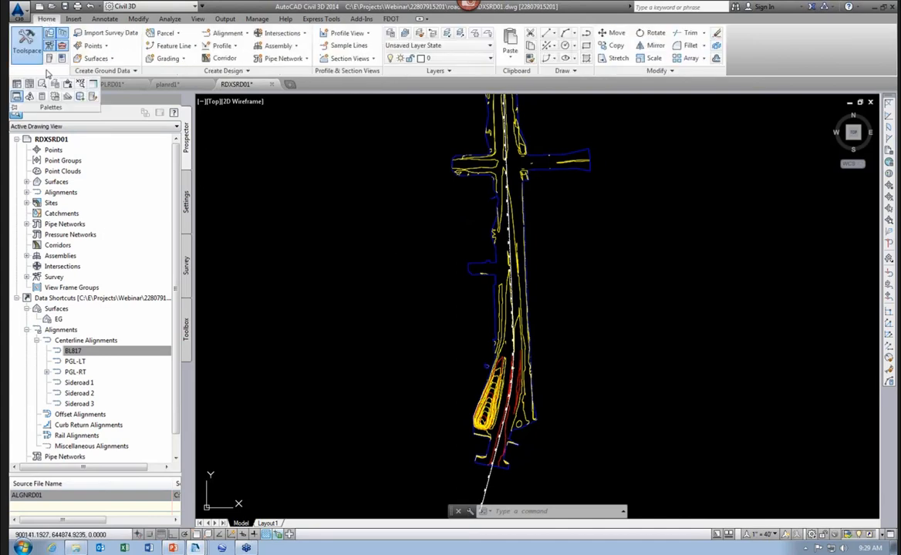
click(68, 84)
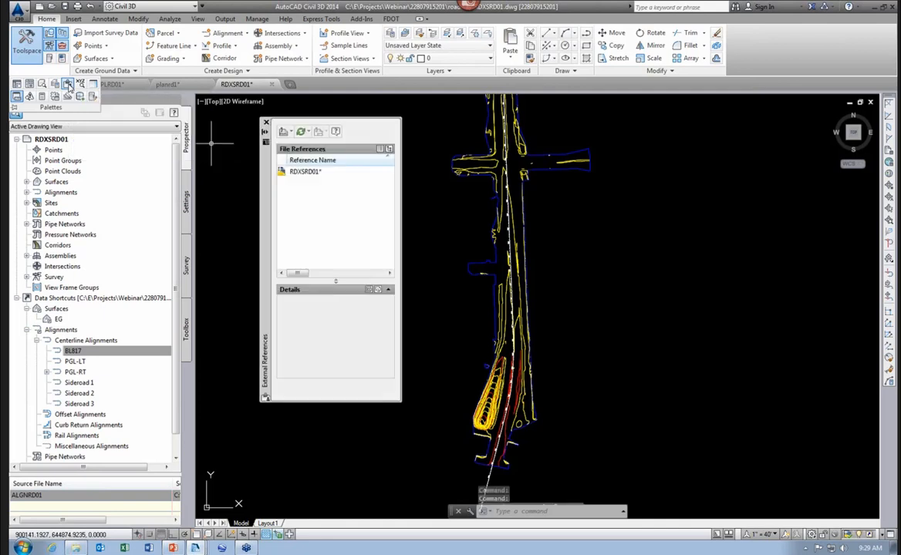
click(290, 132)
click(308, 146)
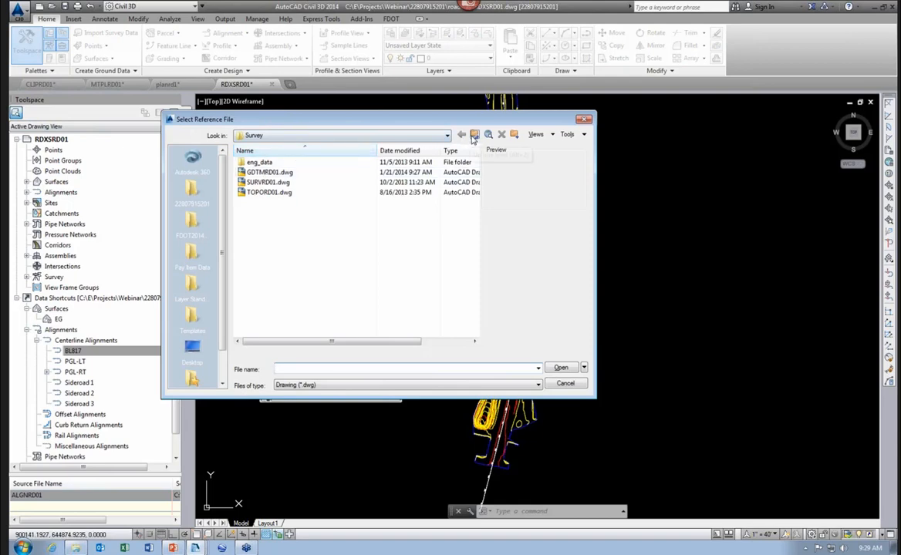
click(468, 135)
scroll(298, 274, down, 2)
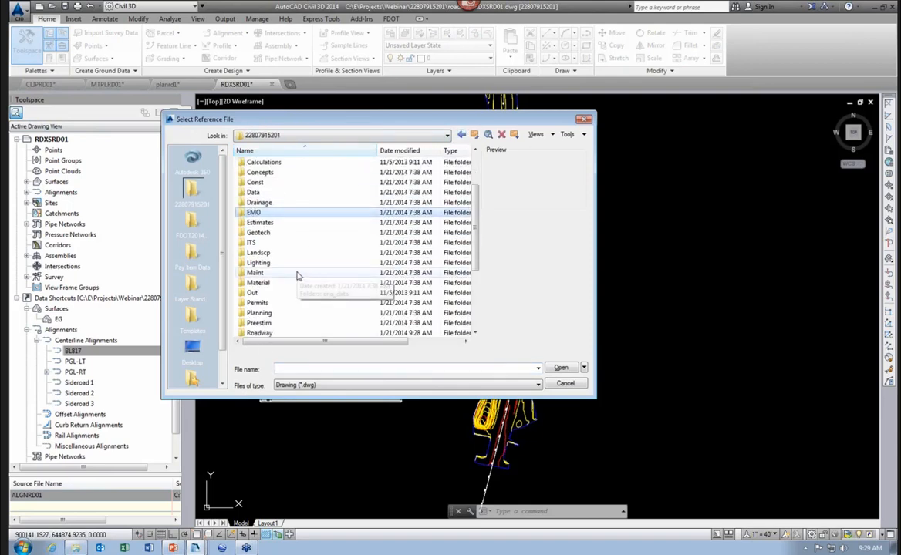
scroll(298, 276, down, 1)
double_click(266, 303)
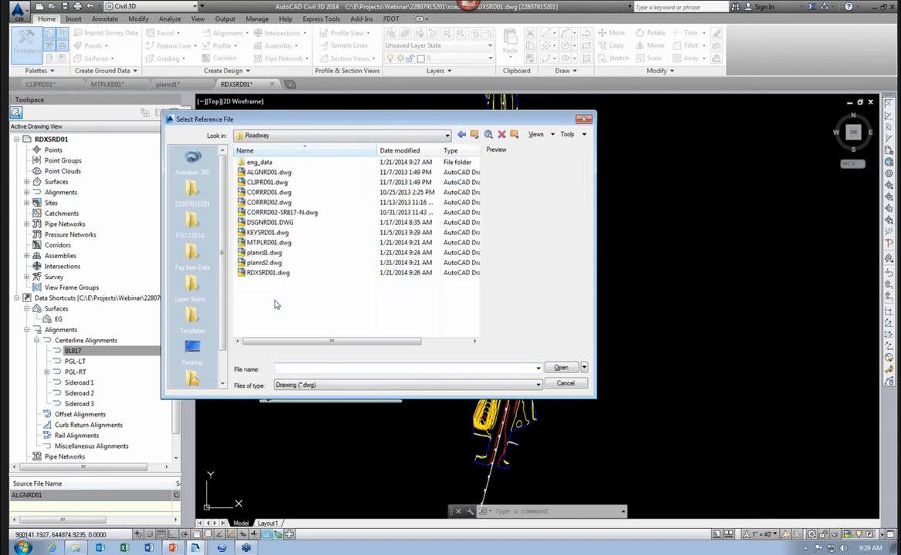
click(280, 223)
click(561, 368)
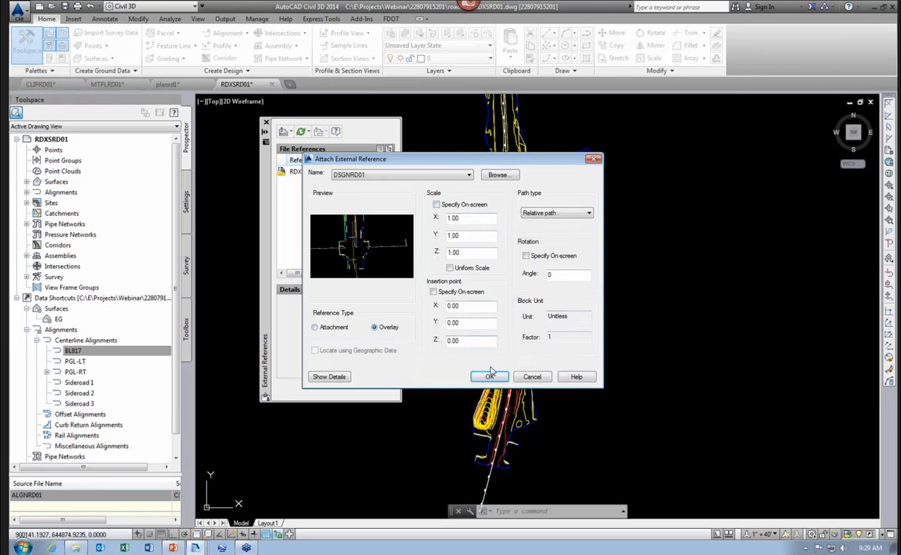
click(491, 376)
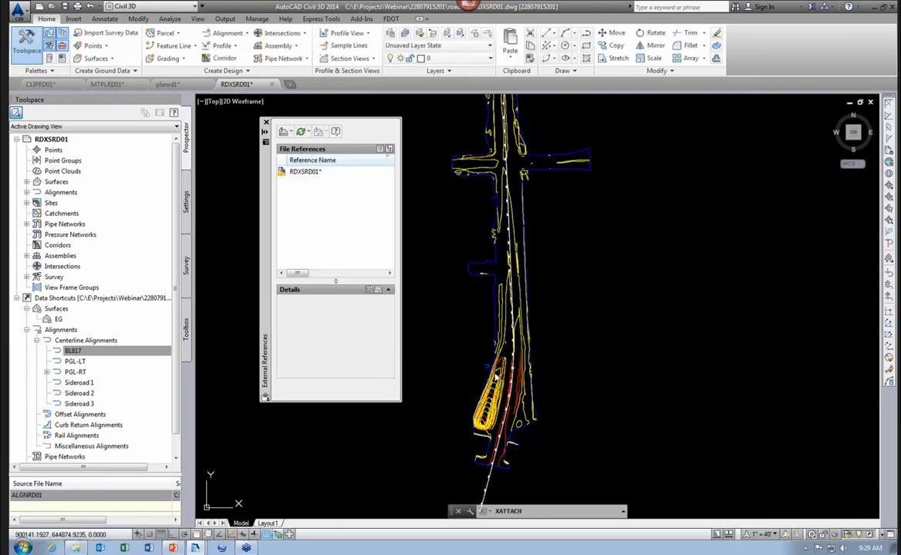
Step: Examine the attached design linework at the side-road intersection, and put away the external references list and the expanded alignment shortcuts
mouse_move(529, 356)
middle_down()
mouse_move(534, 304)
mouse_move(532, 391)
middle_up()
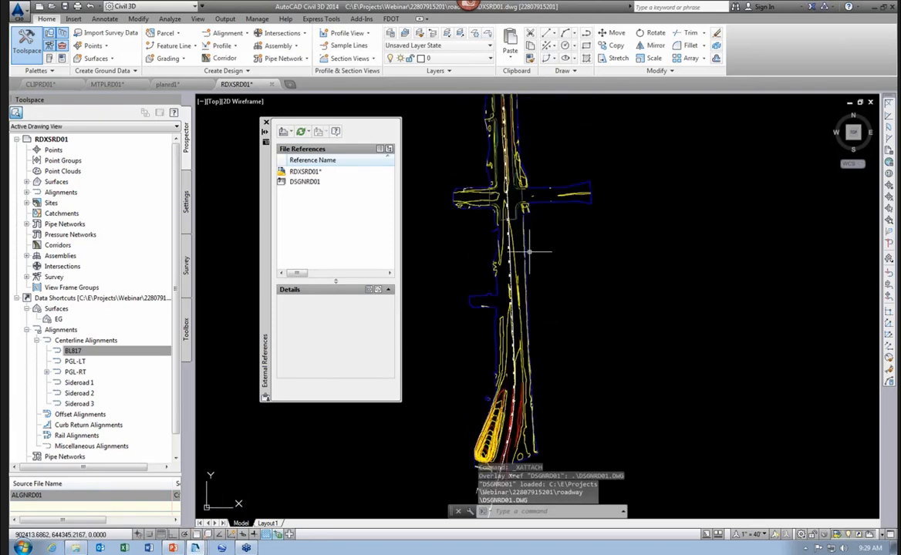
middle_drag(530, 251, 537, 334)
scroll(518, 292, up, 5)
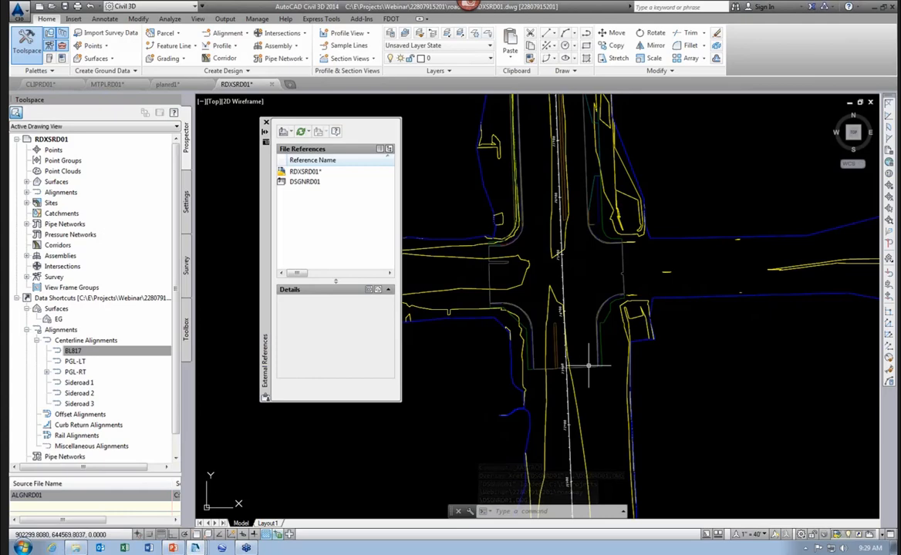
scroll(588, 368, down, 3)
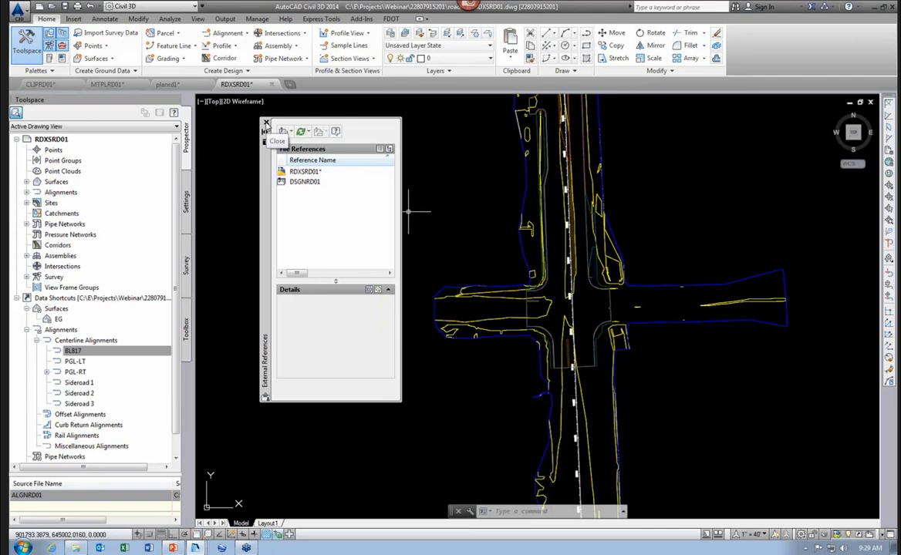
click(266, 123)
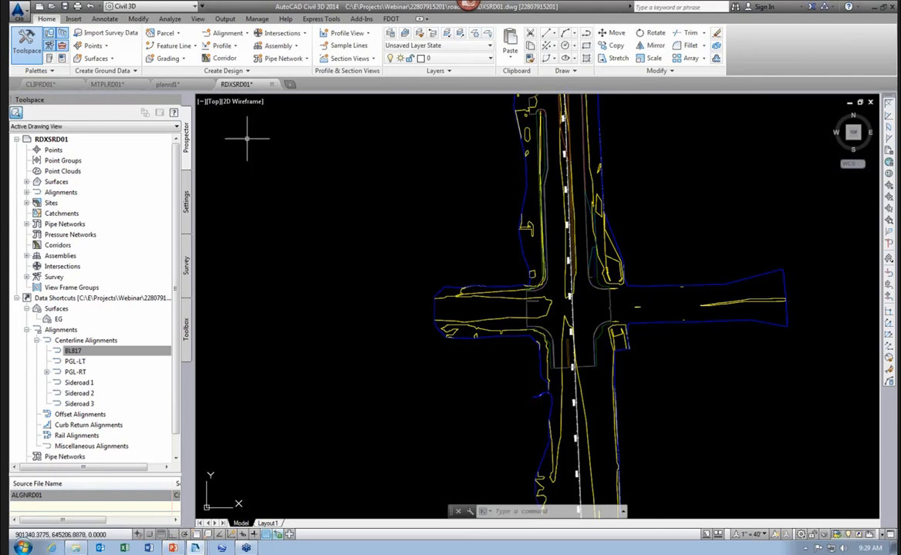
click(27, 330)
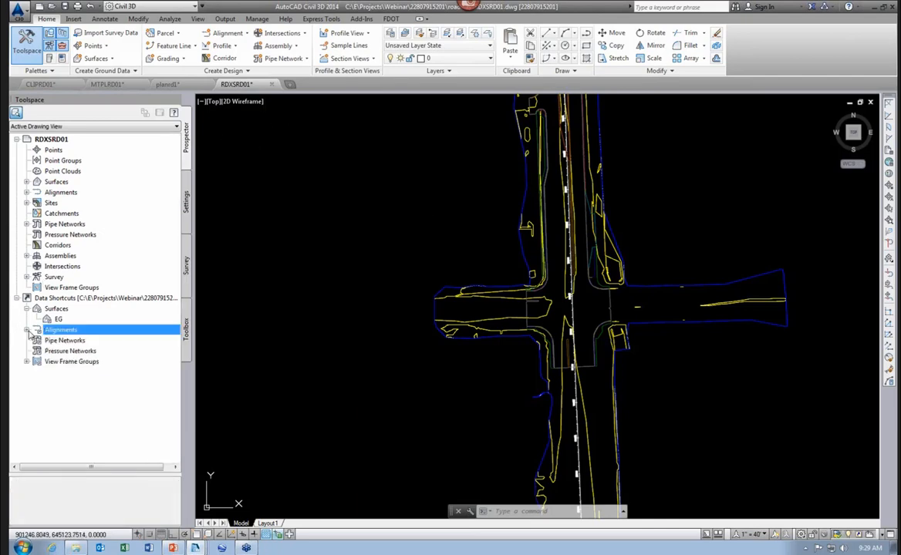
Step: Save the drawing and start creating sample lines along the BL817 alignment
click(64, 6)
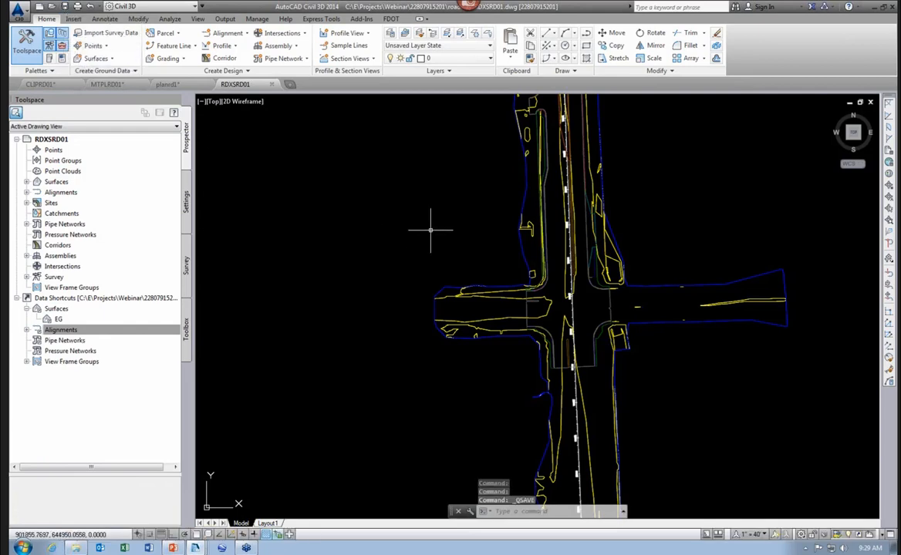
middle_drag(431, 229, 264, 235)
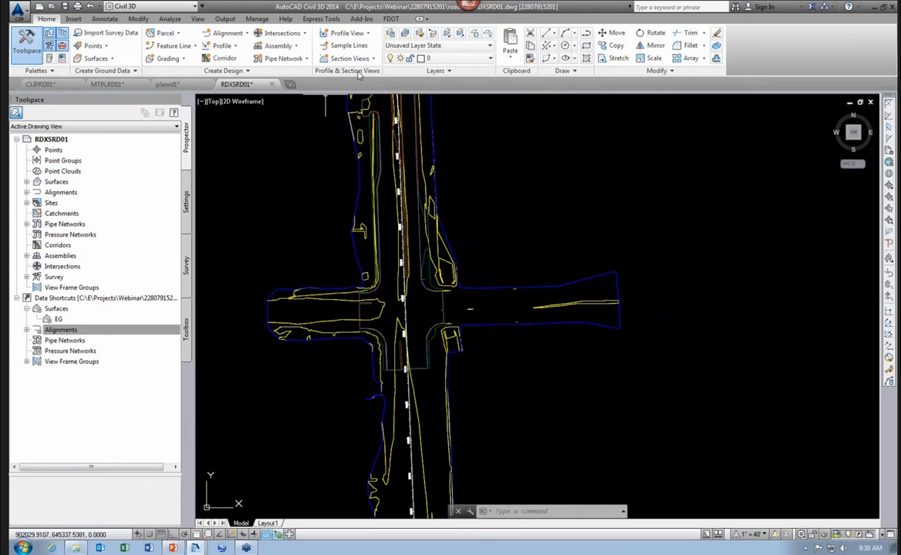
click(349, 46)
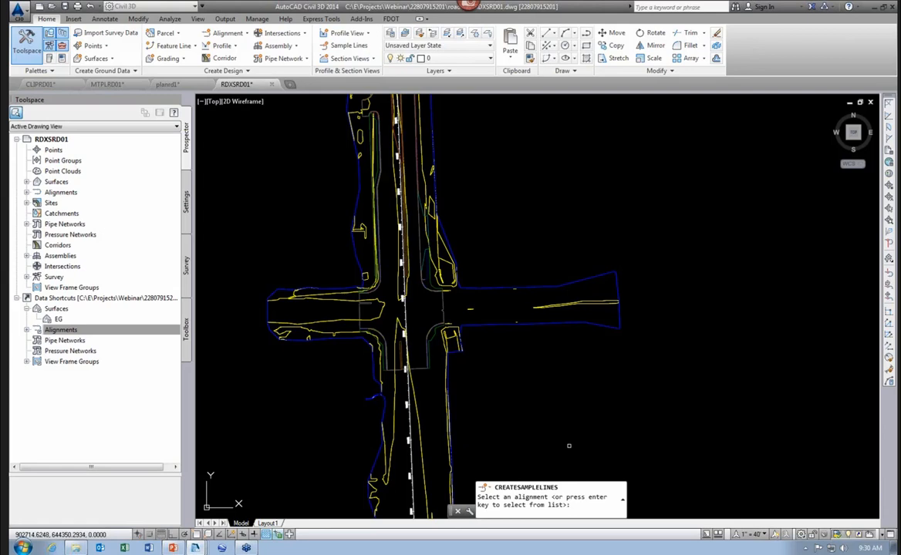
key(Return)
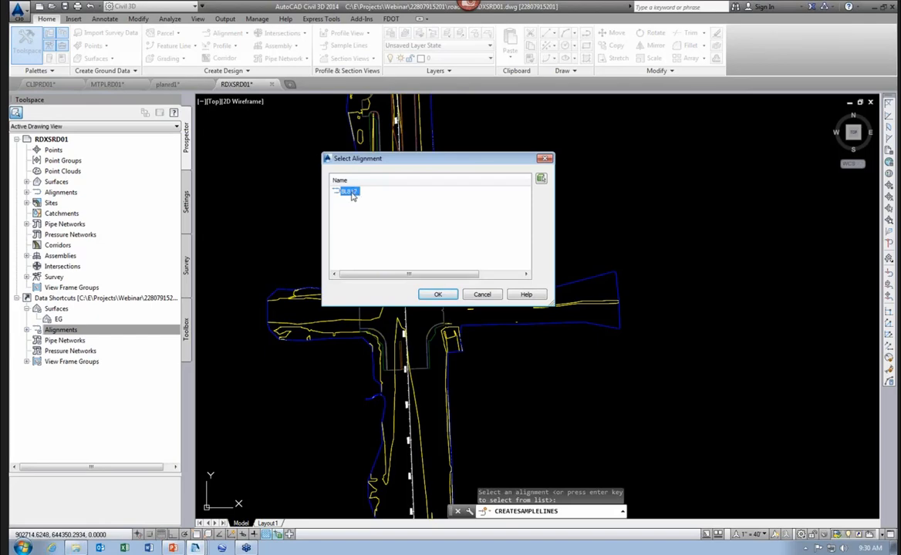
click(435, 294)
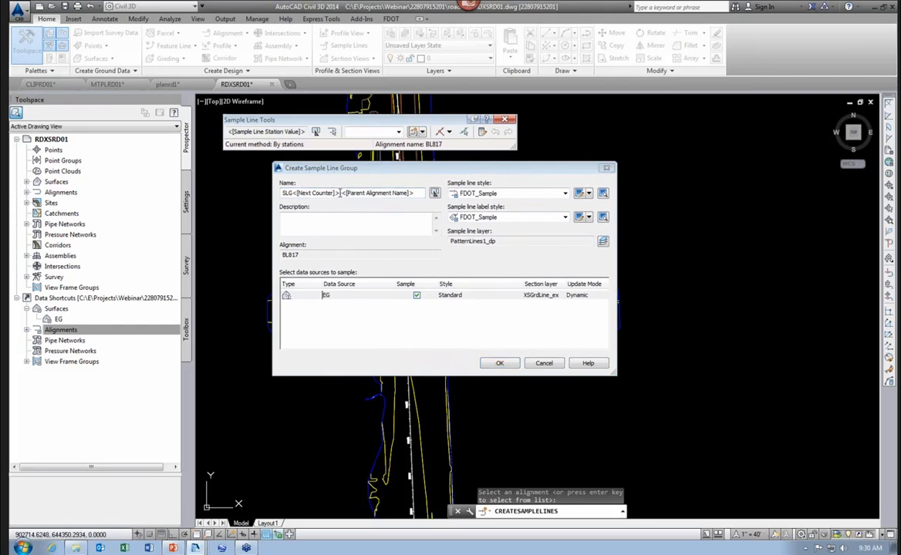
Step: Create the sample line group named SLG<[Parent Alignment Name]> with FDOT_Sample line and label styles, sampling the EG surface
drag(343, 193, 310, 191)
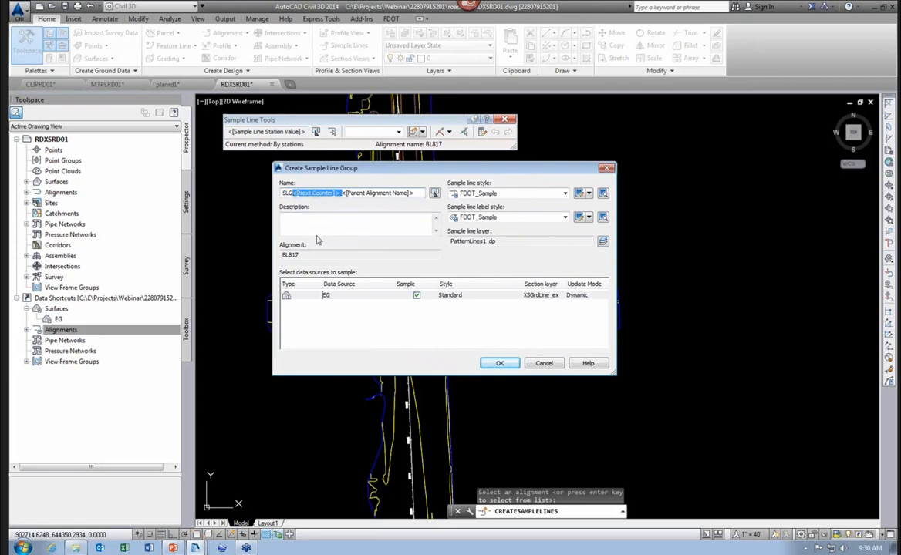
key(Delete)
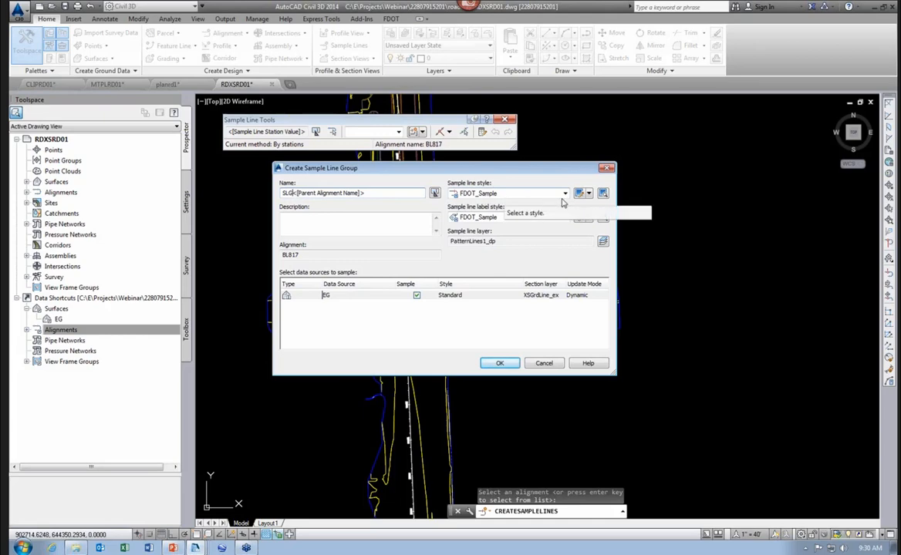
click(521, 193)
click(500, 212)
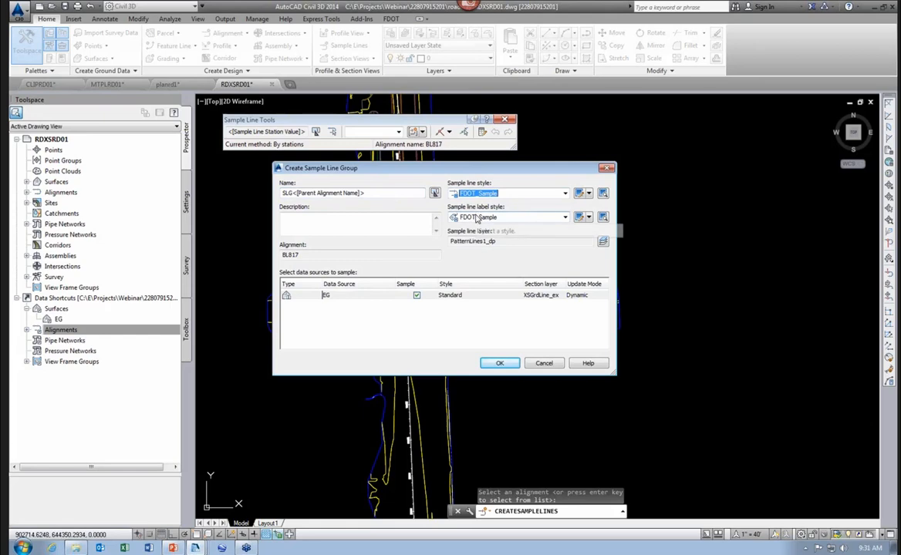
click(565, 218)
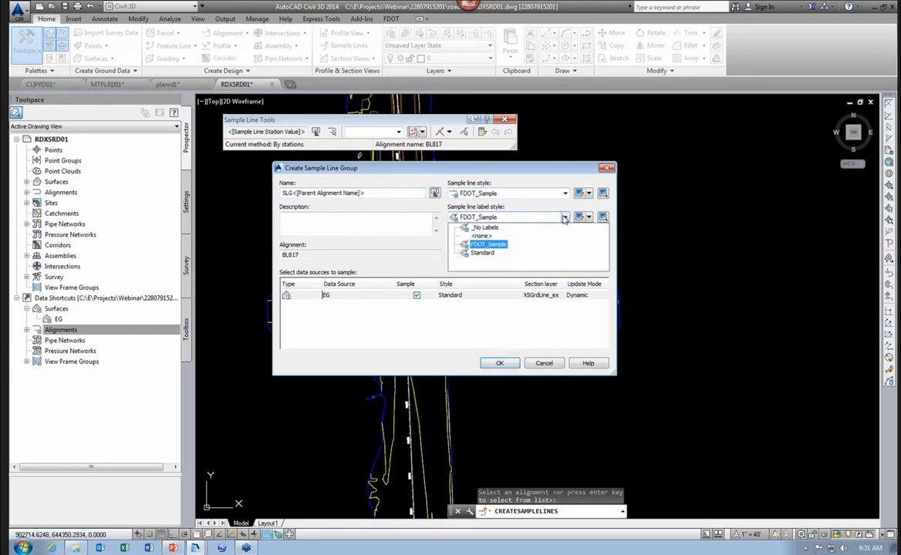
click(496, 246)
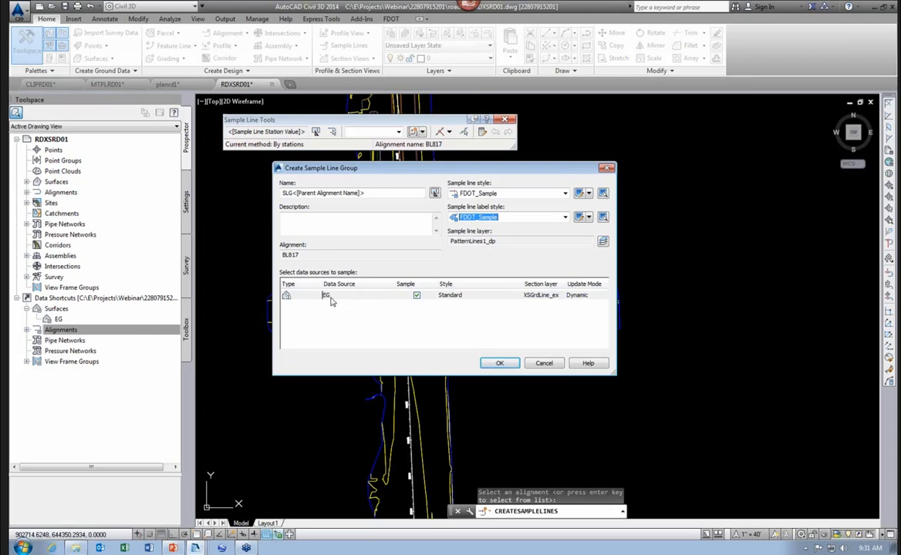
click(500, 368)
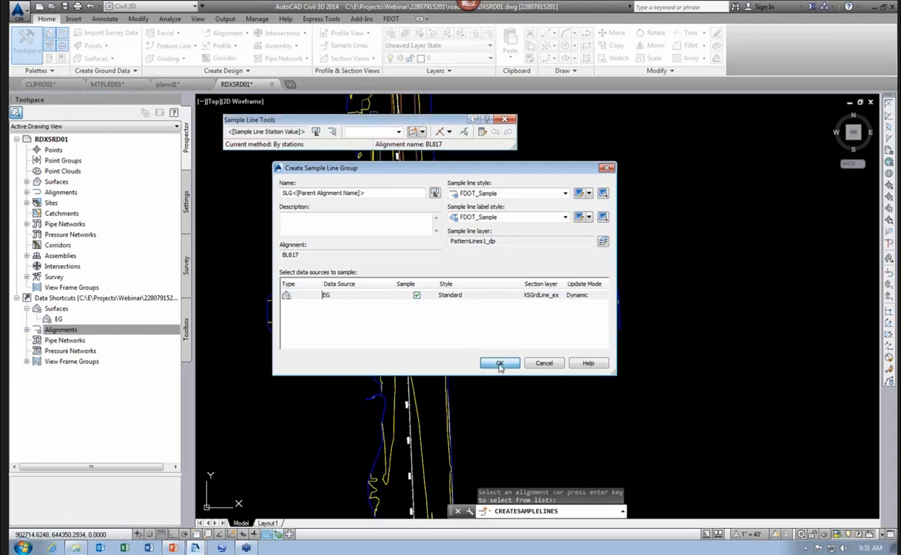
Step: Choose to create the sample lines by range of stations and set the start station to 75+00
middle_drag(504, 206, 544, 281)
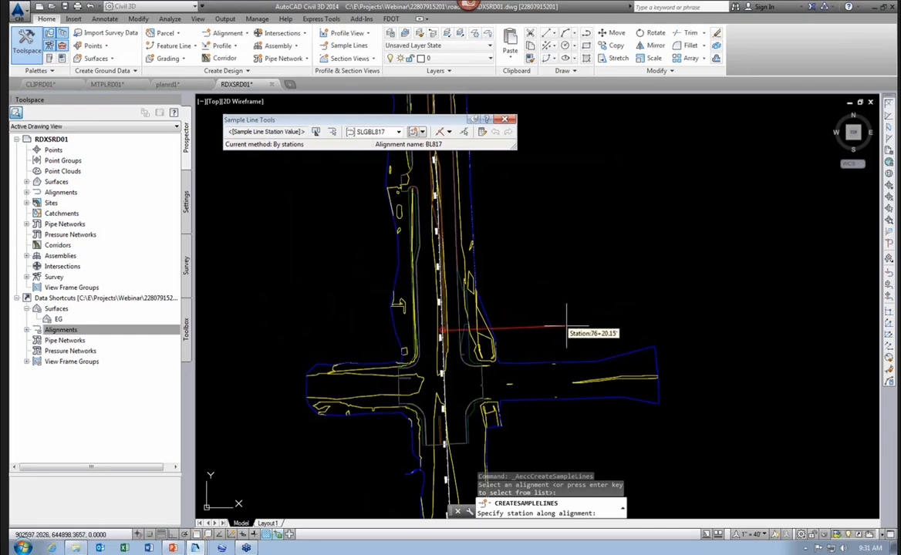
click(449, 132)
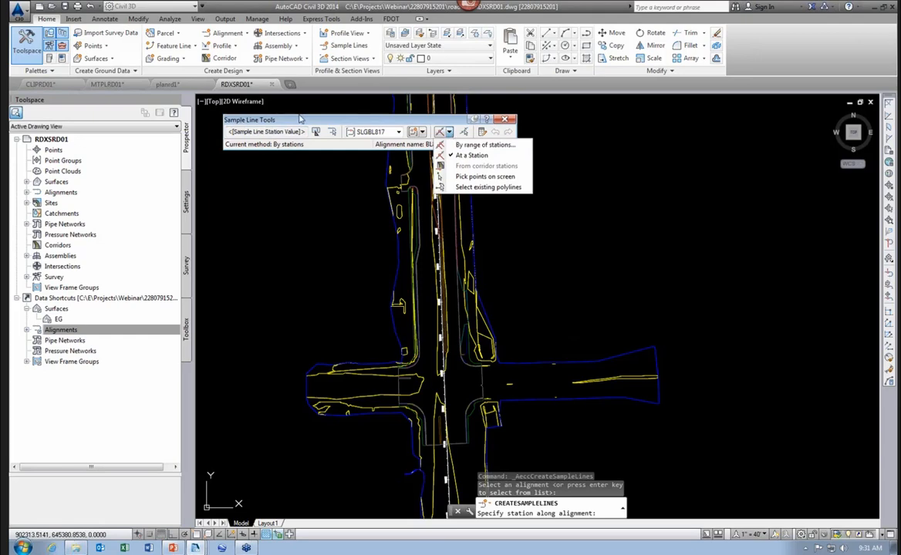
click(471, 146)
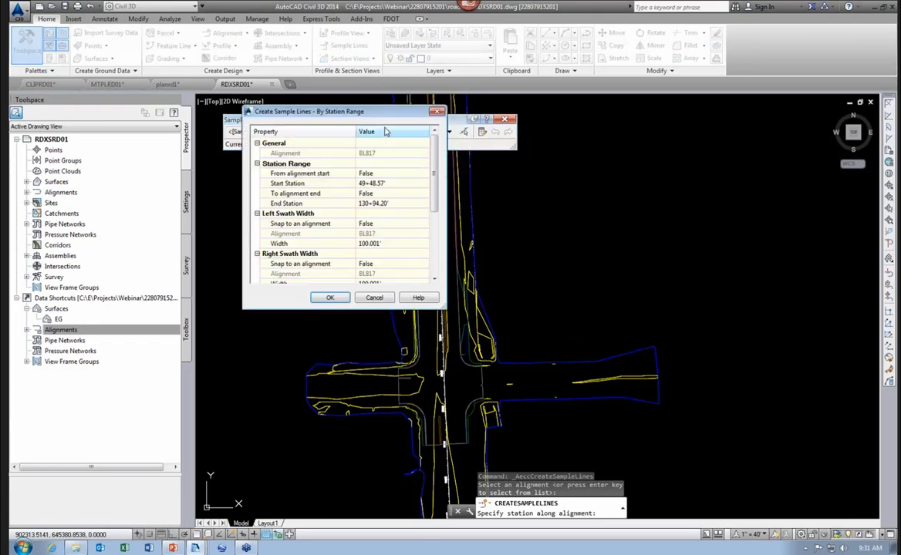
drag(351, 108, 349, 113)
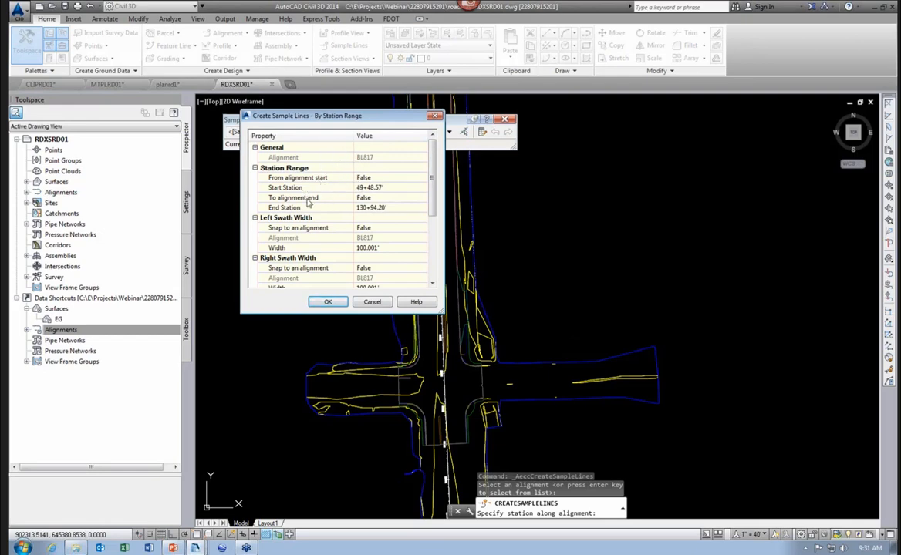
click(401, 187)
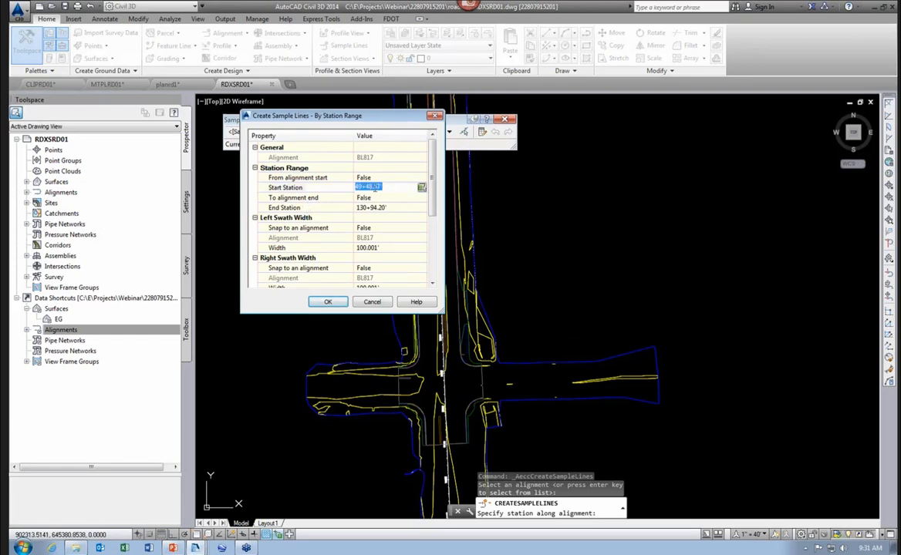
click(424, 191)
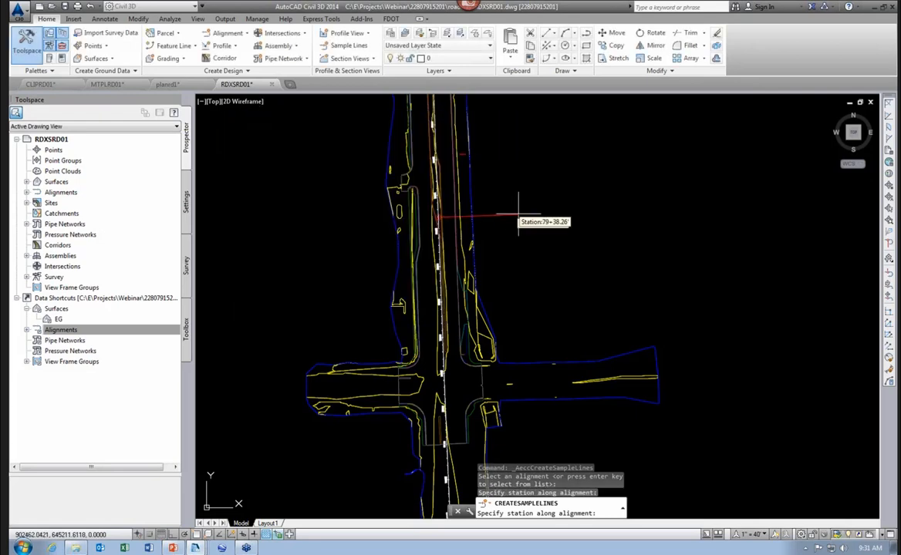
scroll(497, 381, up, 5)
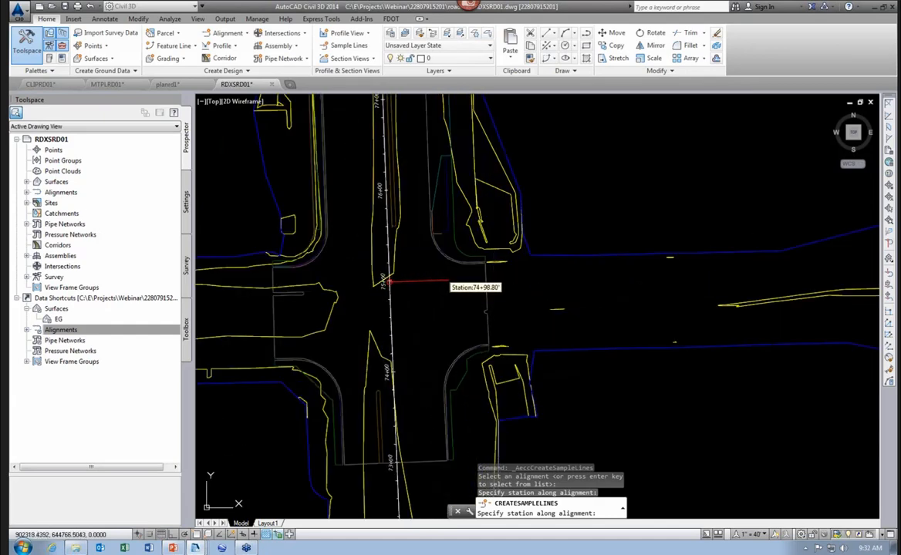
click(449, 282)
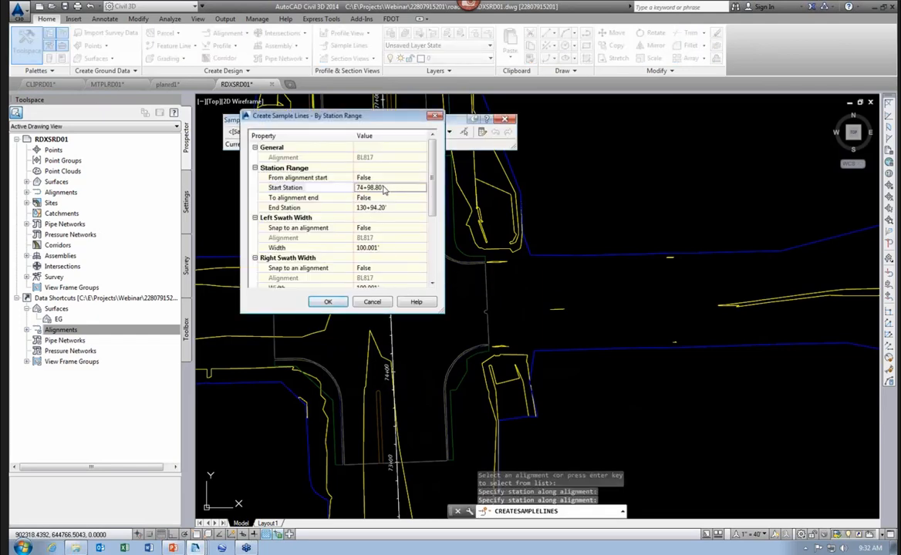
click(386, 190)
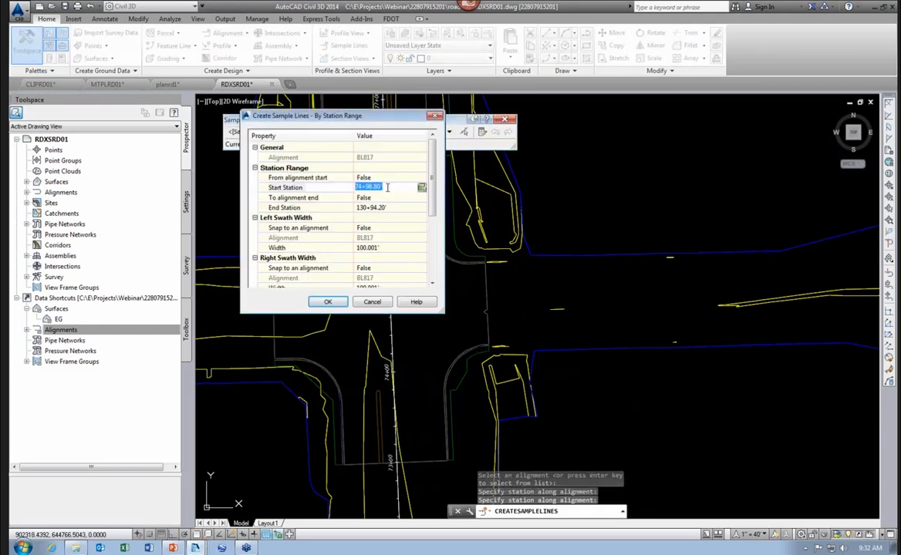
text(75+00)
Step: Set the end station of the sample line range to 90+00
click(283, 208)
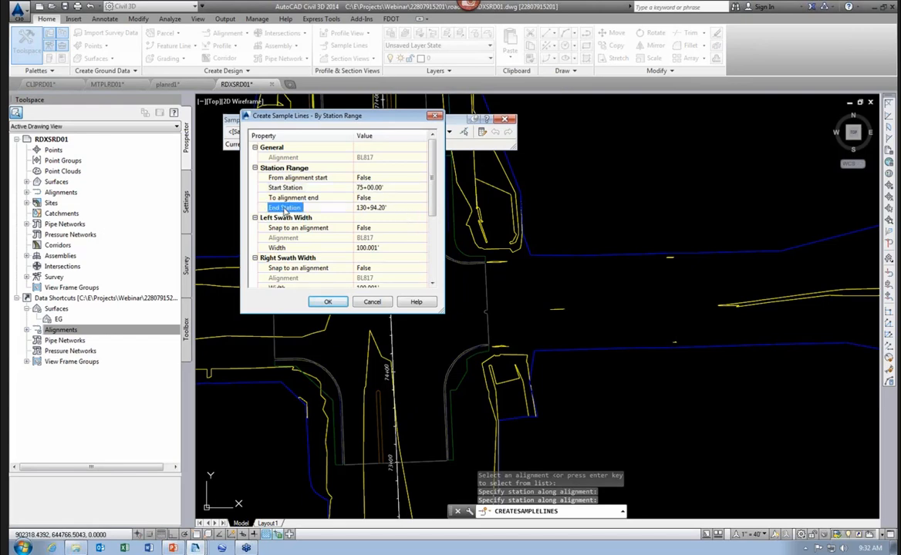
click(408, 210)
click(423, 210)
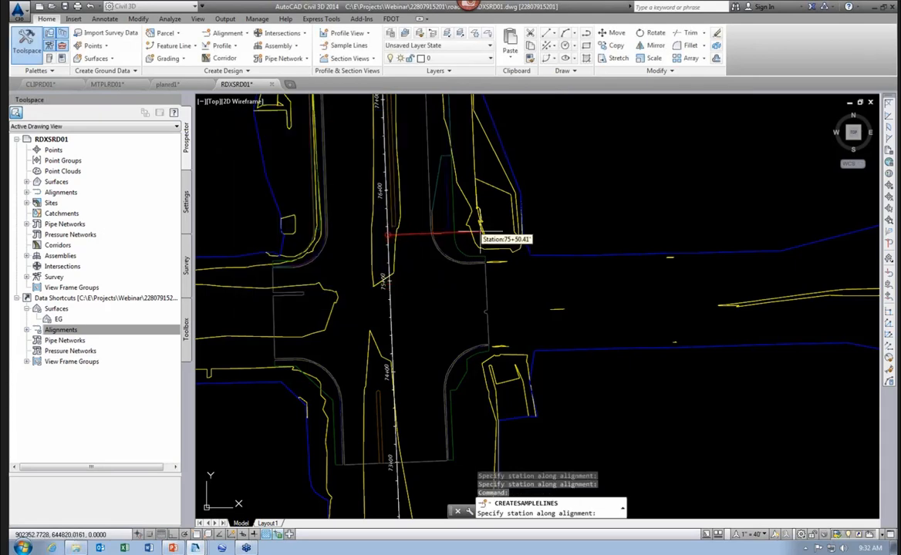
scroll(432, 181, down, 6)
scroll(428, 301, up, 5)
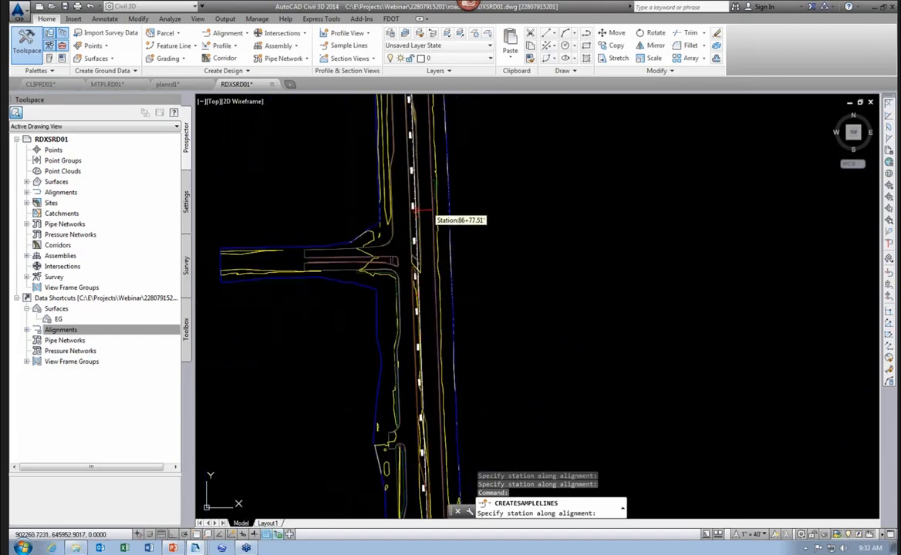
scroll(406, 240, up, 4)
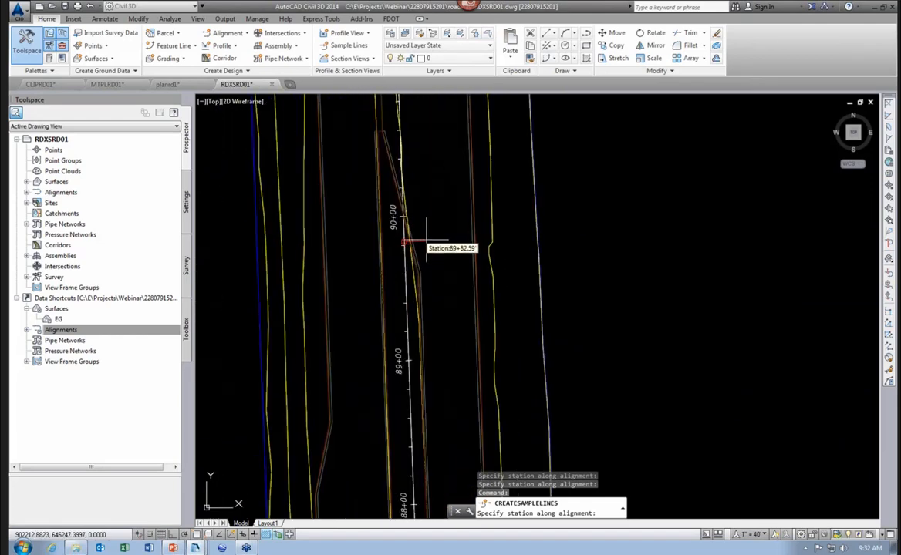
scroll(417, 246, down, 3)
scroll(445, 262, up, 3)
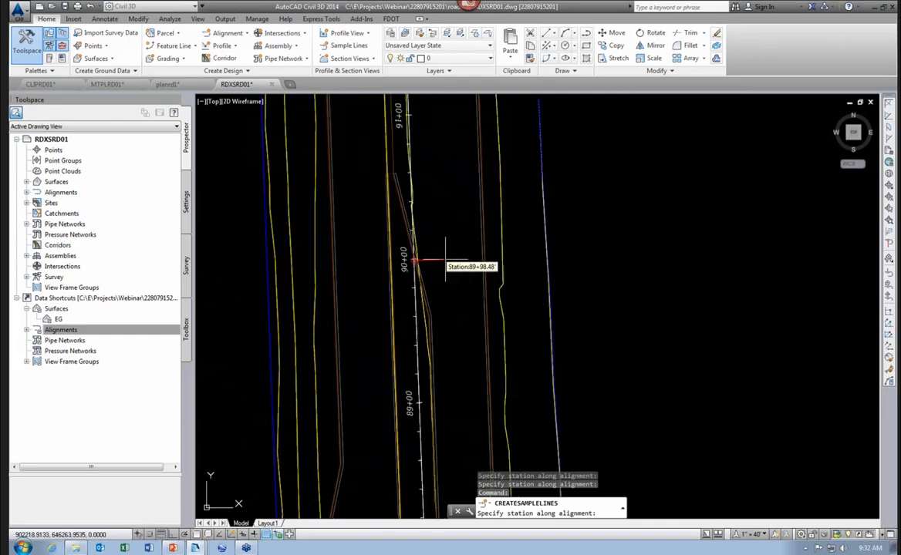
click(521, 257)
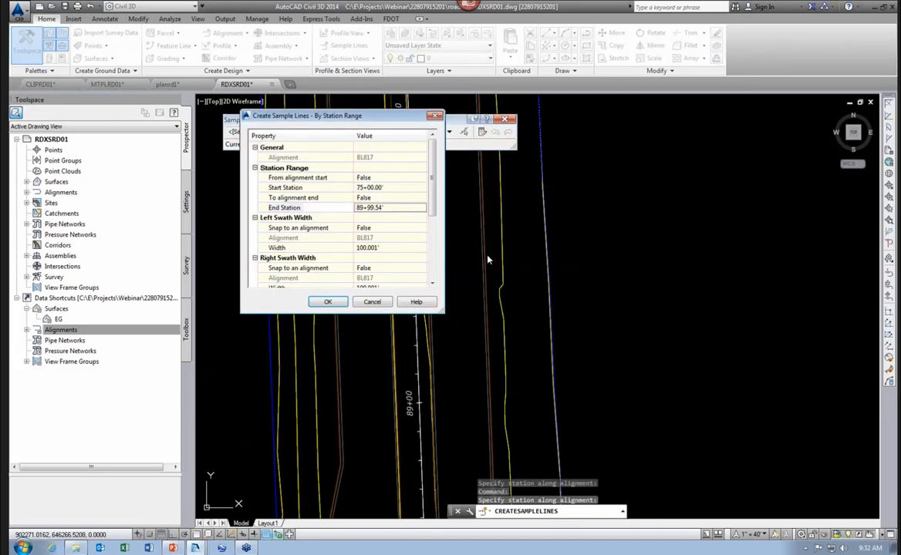
click(382, 208)
text(90+00)
key(Return)
Step: Generate the sample lines with the default swath widths and 50' sampling increments, and finish the command
scroll(432, 222, down, 2)
scroll(432, 222, down, 2)
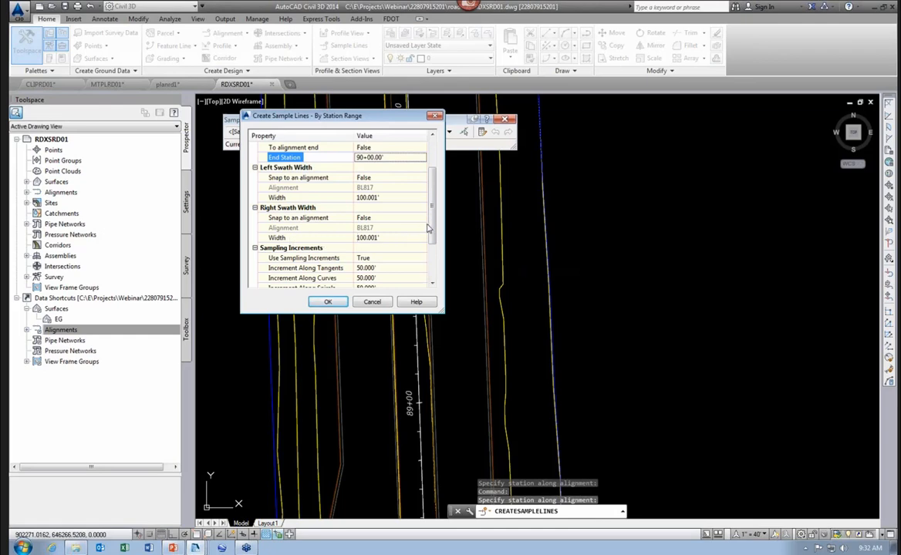
drag(433, 228, 427, 255)
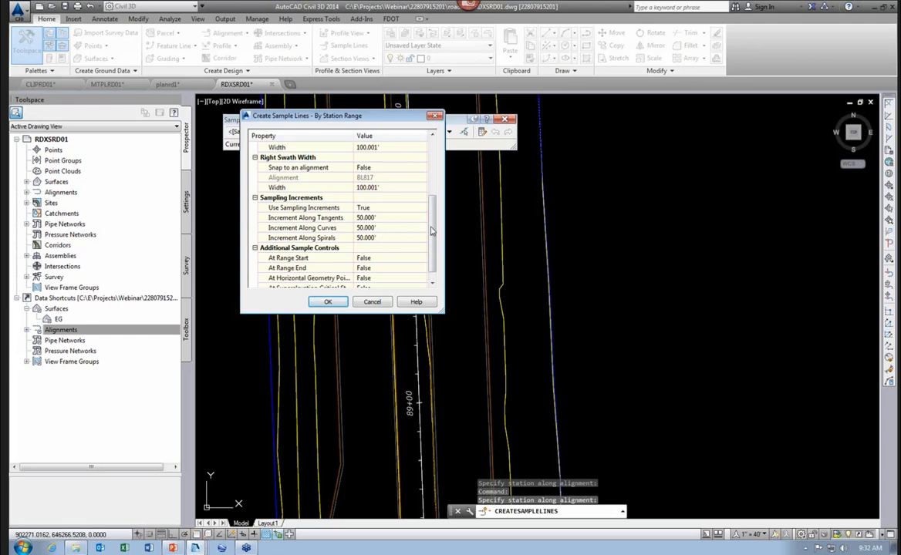
scroll(432, 229, down, 1)
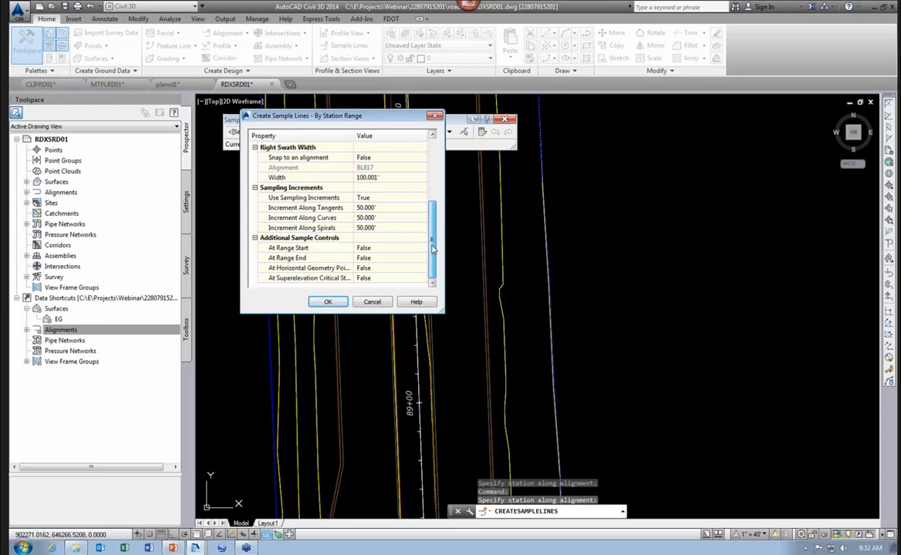
click(327, 302)
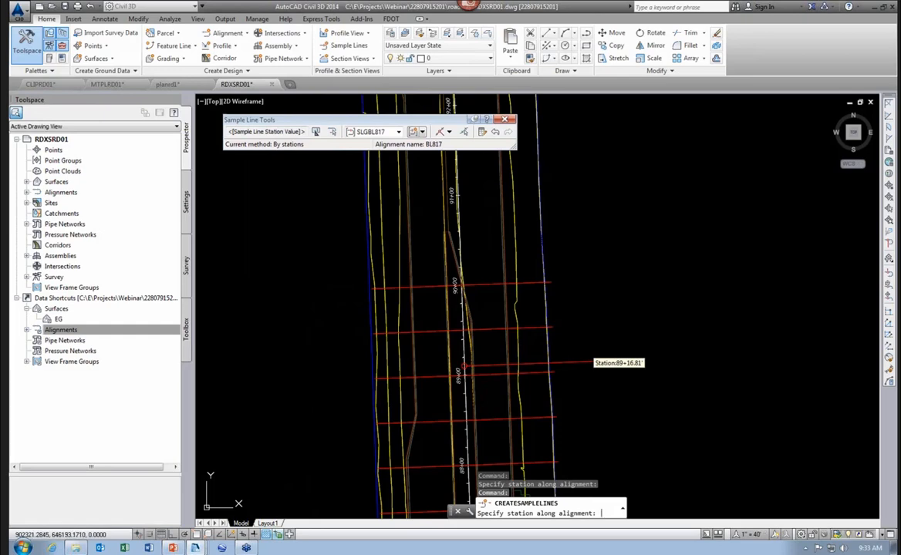
key(Return)
Step: Examine the labelled sample lines along BL817, from the end of the range back past the driveway near station 80+50
scroll(556, 332, up, 2)
scroll(588, 351, down, 4)
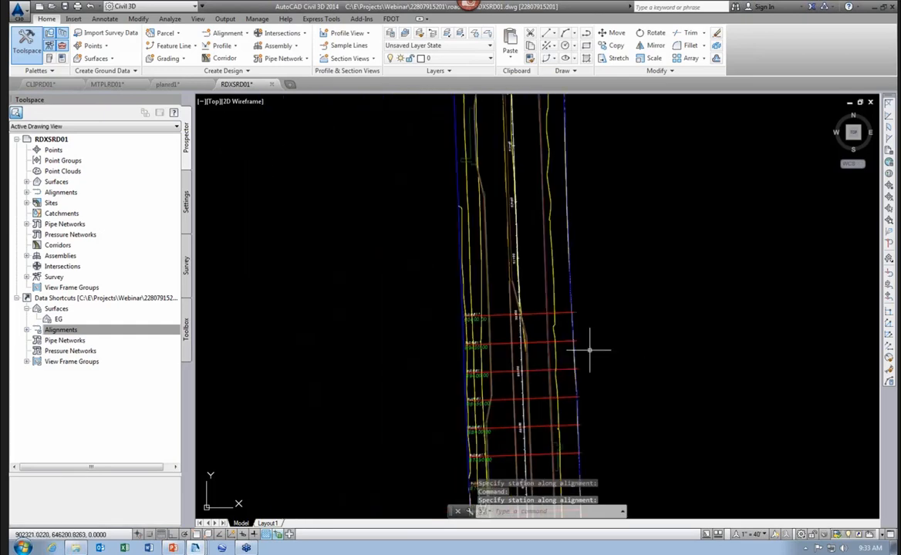
middle_drag(588, 364, 560, 194)
middle_drag(534, 317, 496, 132)
middle_drag(469, 310, 463, 157)
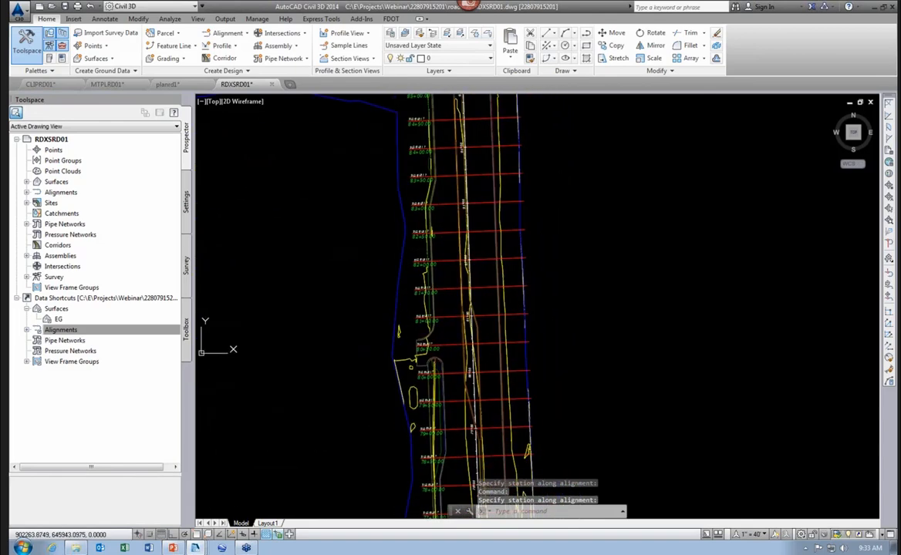
scroll(436, 332, up, 6)
middle_drag(441, 327, 379, 352)
middle_drag(479, 307, 482, 347)
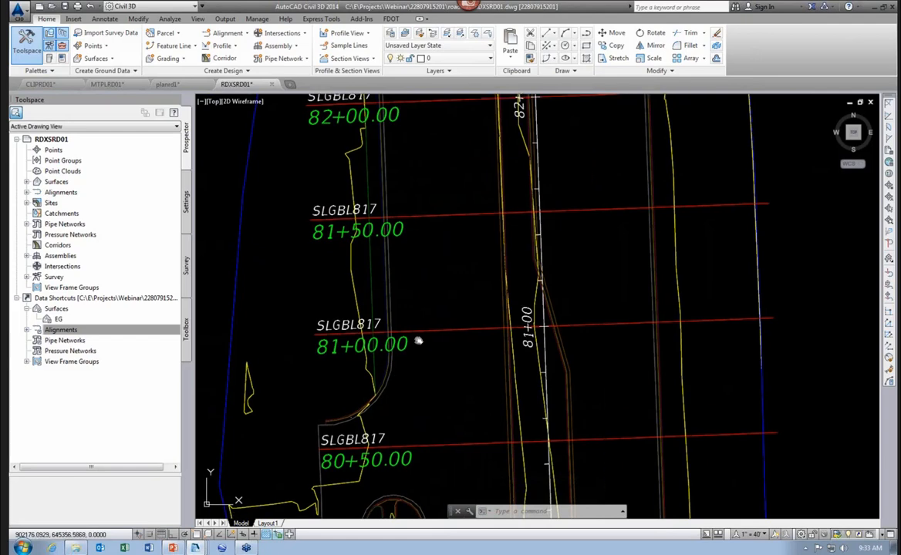
middle_drag(416, 341, 418, 235)
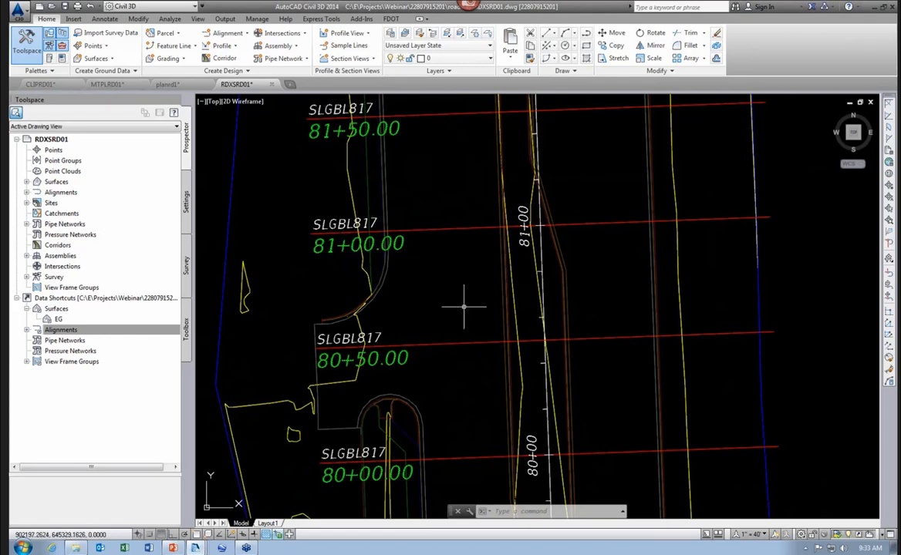
scroll(455, 262, down, 3)
mouse_move(452, 331)
middle_down()
mouse_move(457, 279)
mouse_move(444, 187)
middle_up()
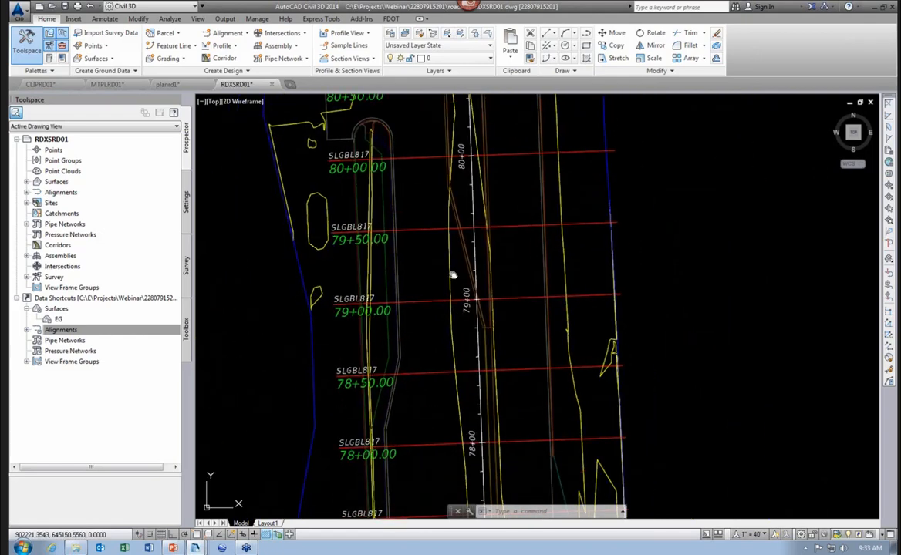
Step: Examine the grips of the sample line at station 77+00, picking its west end grip without moving it
middle_drag(452, 276, 445, 165)
middle_drag(445, 328, 433, 212)
middle_drag(432, 345, 438, 287)
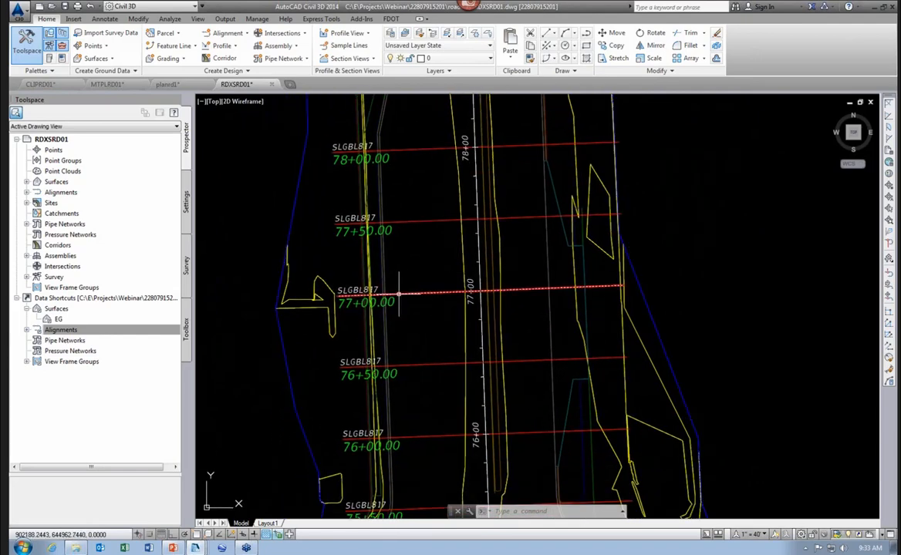
click(413, 292)
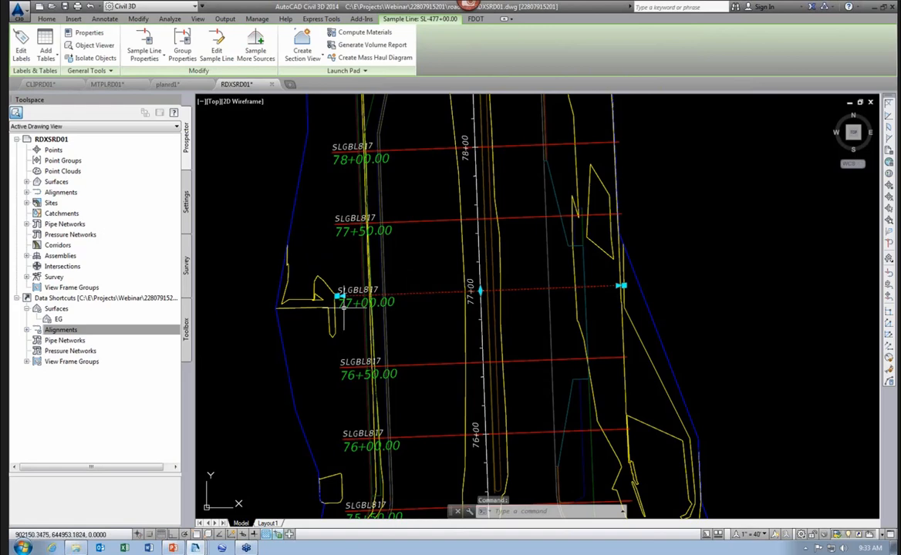
click(337, 295)
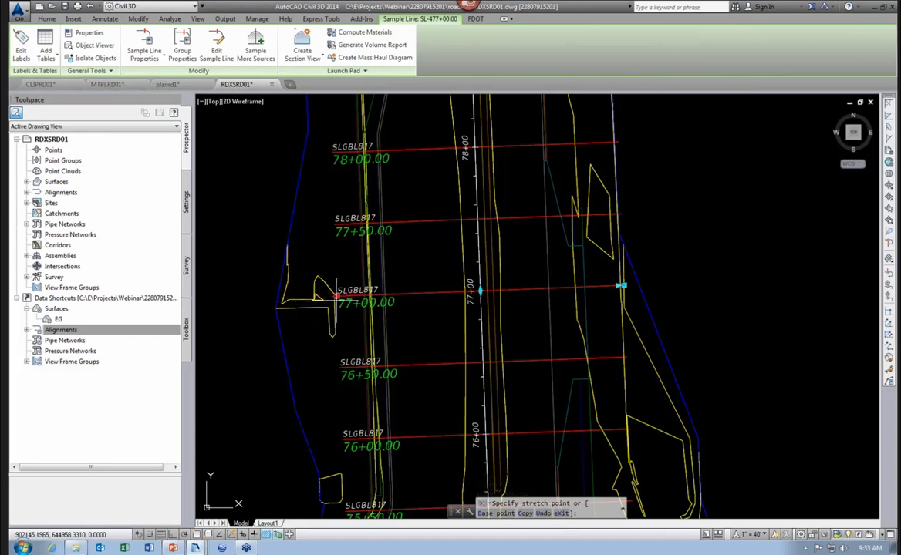
key(Escape)
key(Escape)
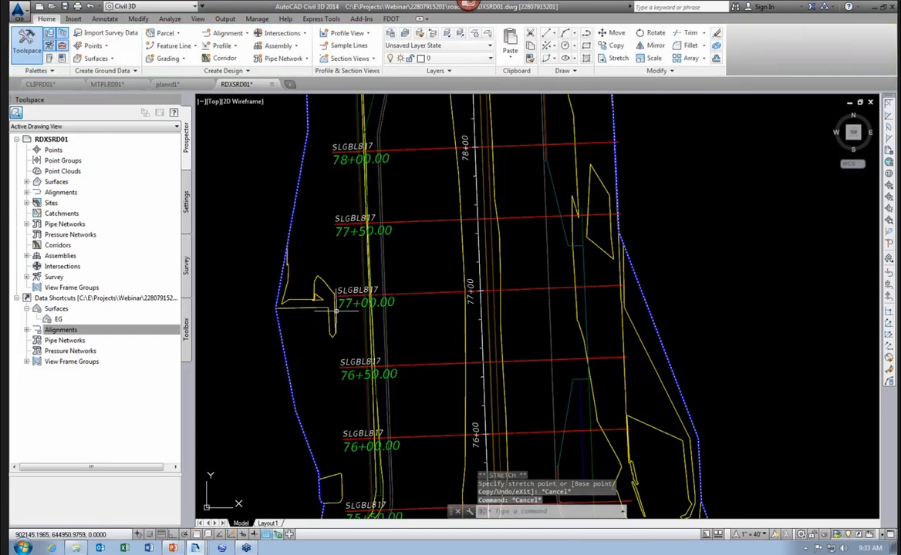
Step: Examine the SLGBL817 sample line group and its section sources in the drawing's alignment tree under BL817, and collapse the tree
scroll(360, 226, down, 3)
middle_drag(359, 228, 345, 281)
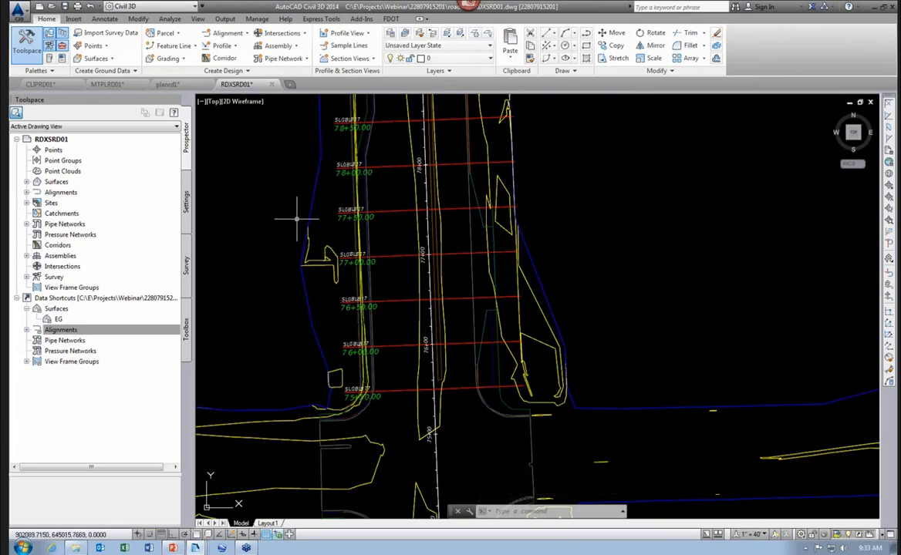
middle_drag(325, 212, 318, 227)
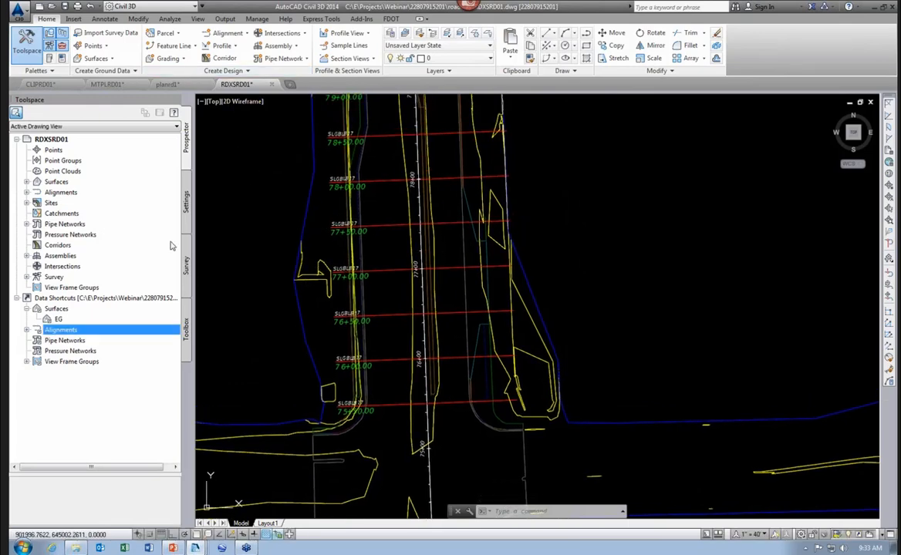
click(26, 193)
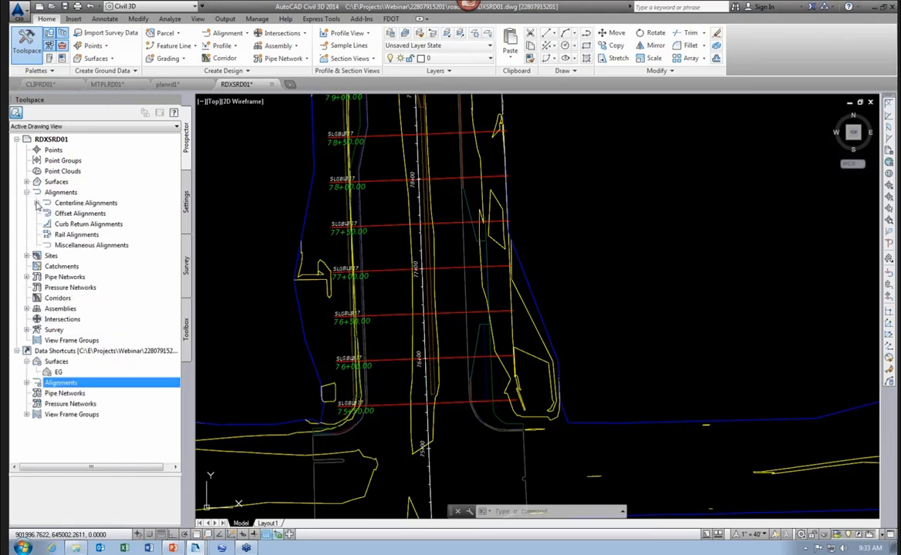
click(36, 202)
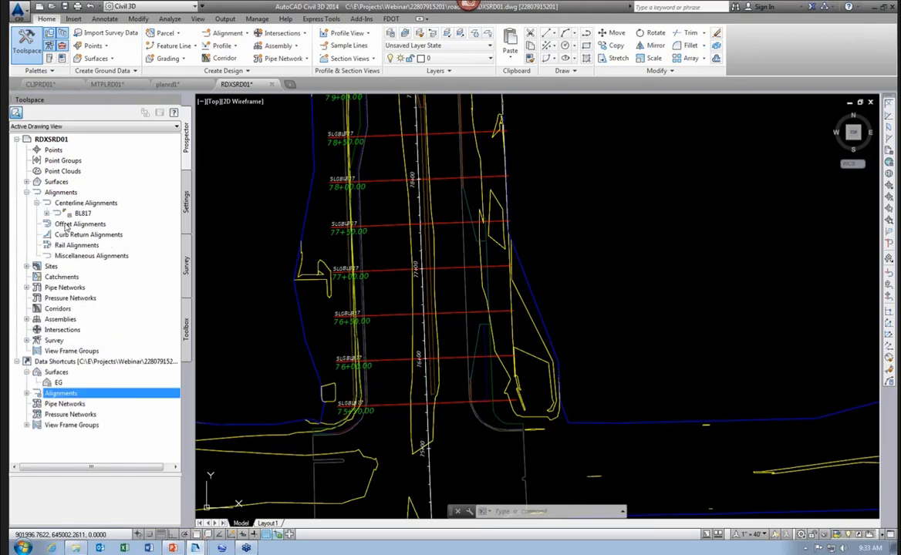
click(46, 214)
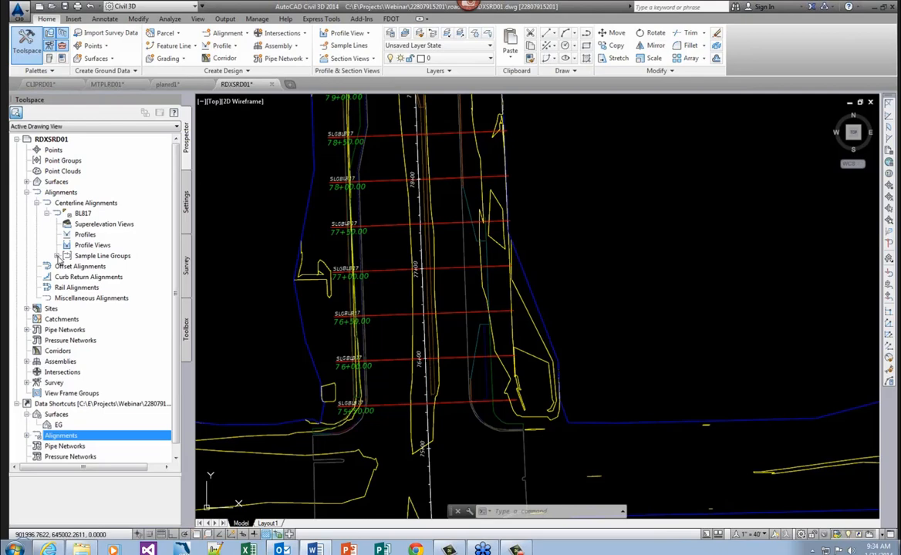
click(57, 256)
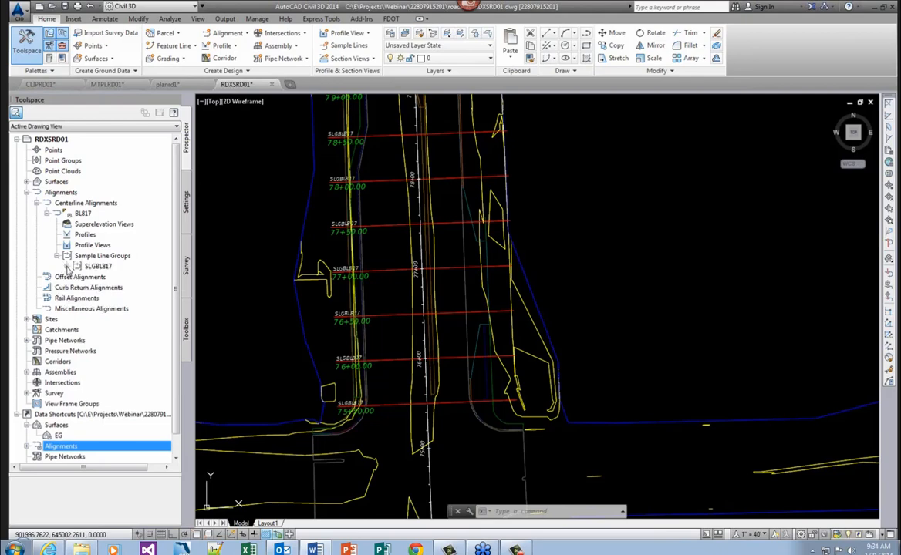
click(68, 266)
click(78, 288)
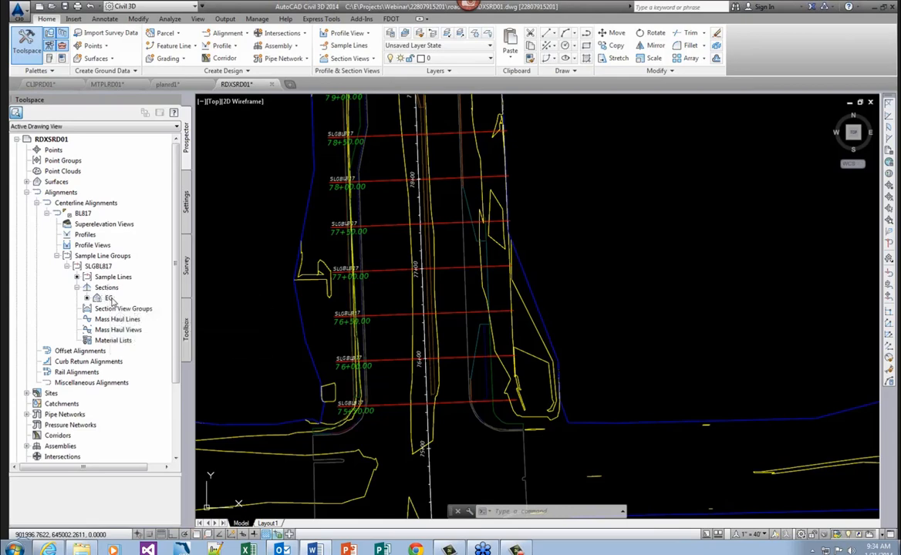
click(77, 287)
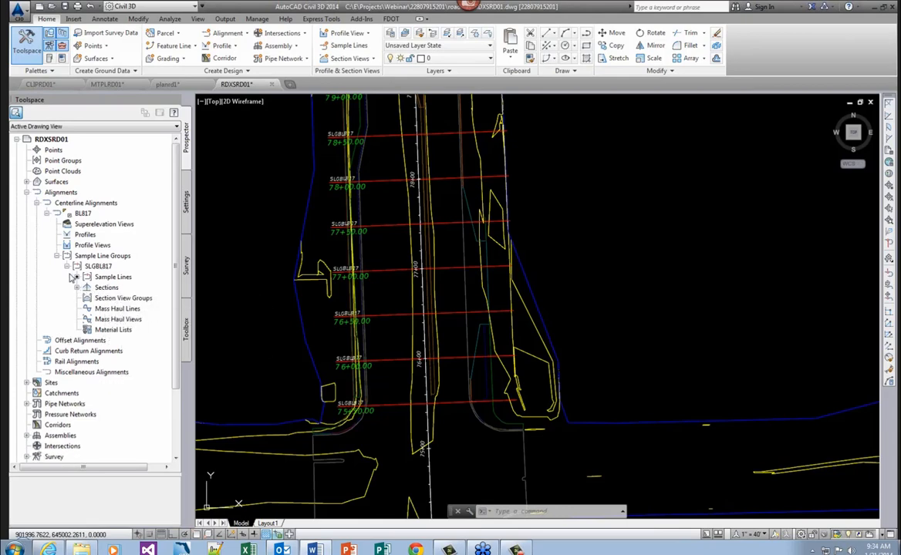
click(57, 256)
click(47, 213)
click(36, 203)
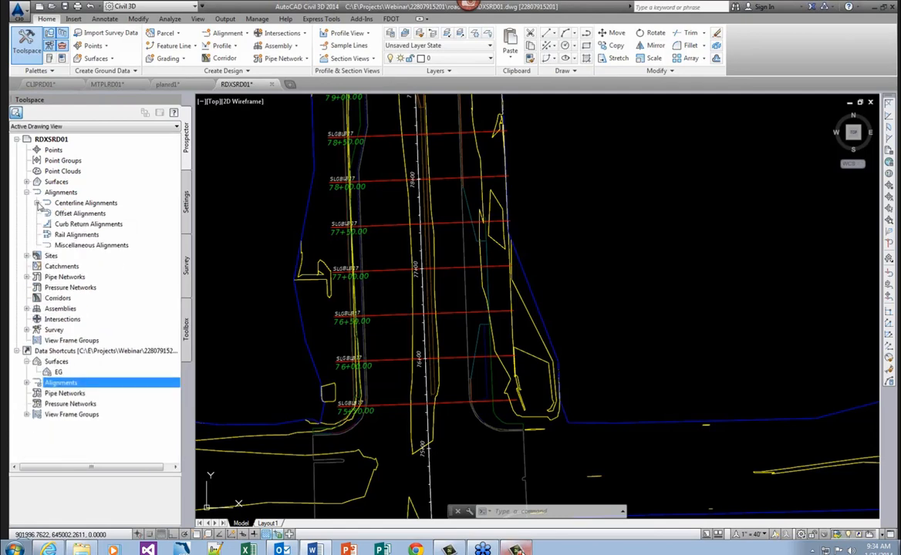
click(27, 192)
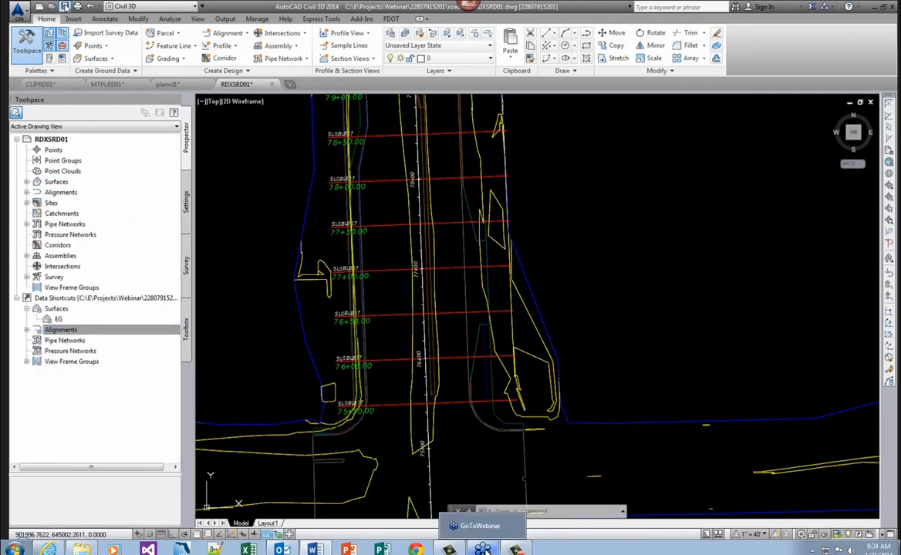
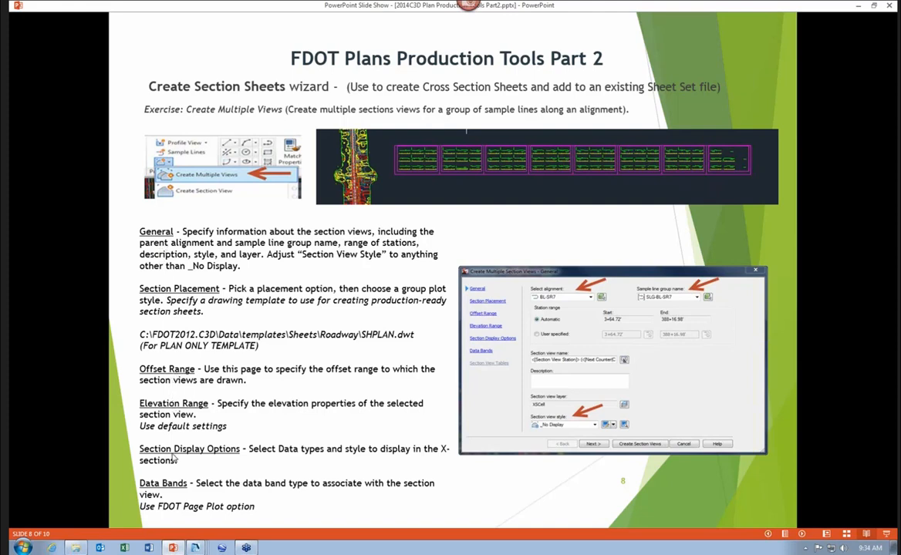
Step: Switch from the PowerPoint slide show back to the RDXSRD01 drawing in Civil 3D
click(597, 247)
click(858, 6)
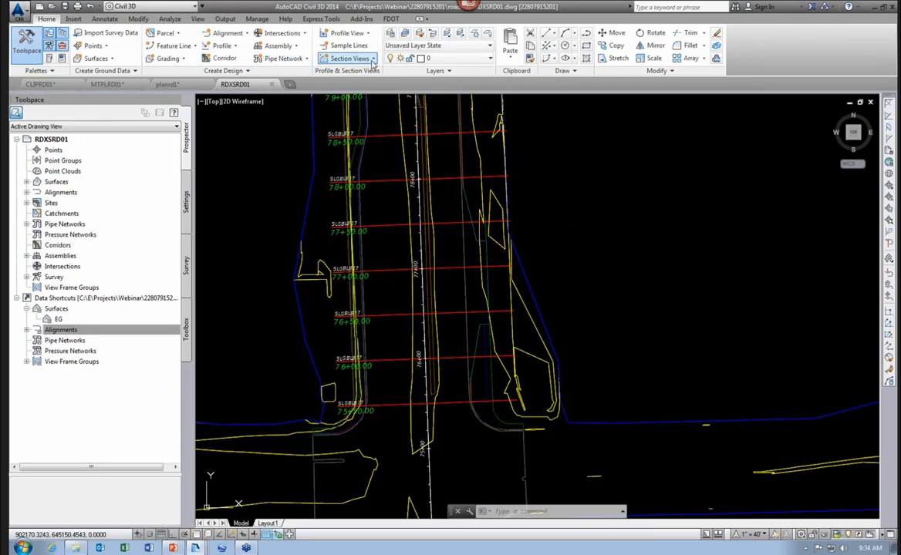
click(351, 59)
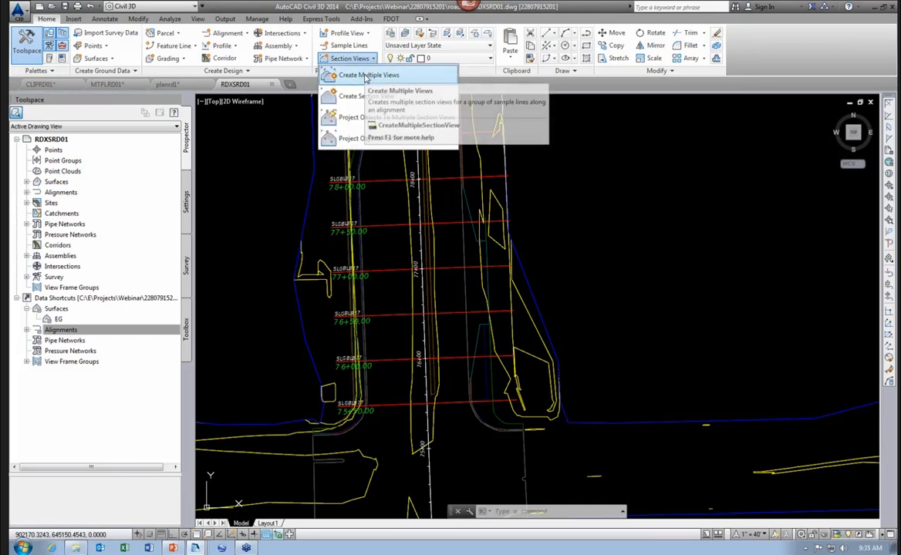
click(367, 76)
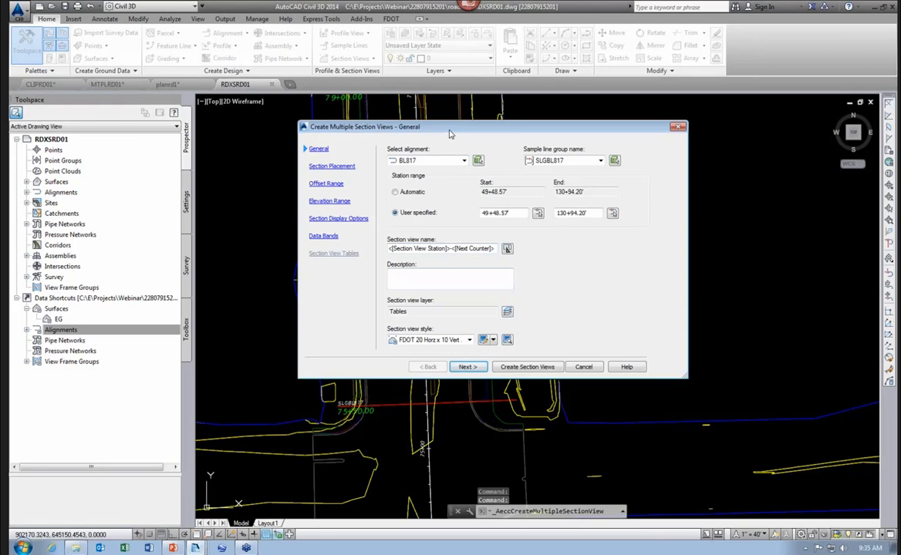
drag(410, 126, 368, 115)
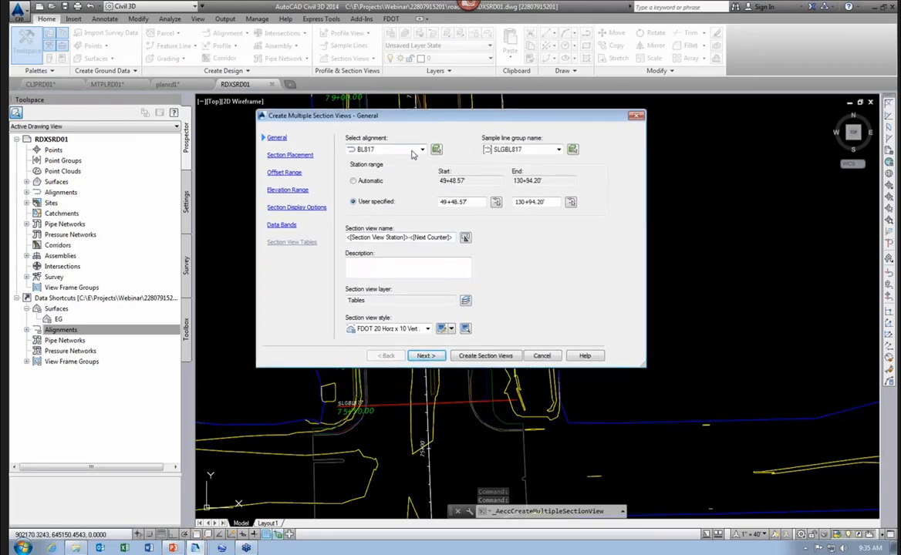
click(412, 151)
click(411, 152)
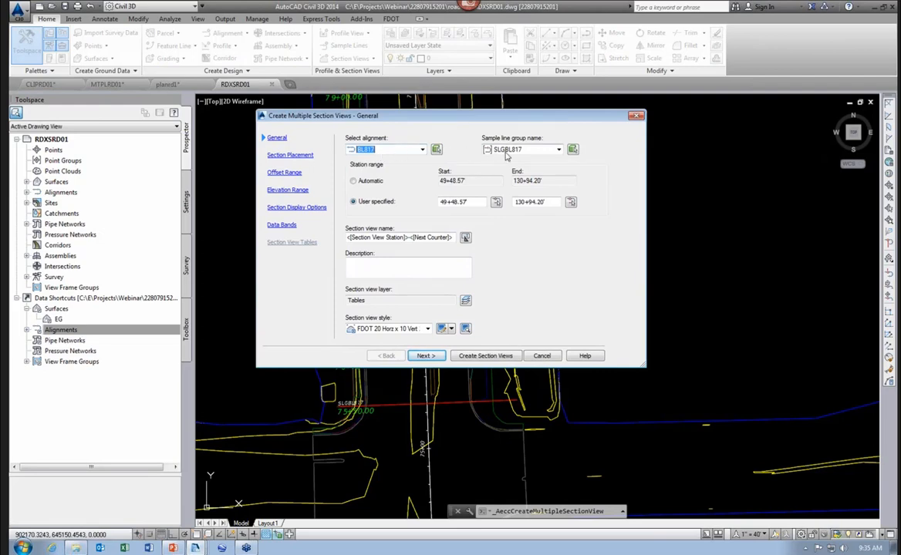
click(560, 151)
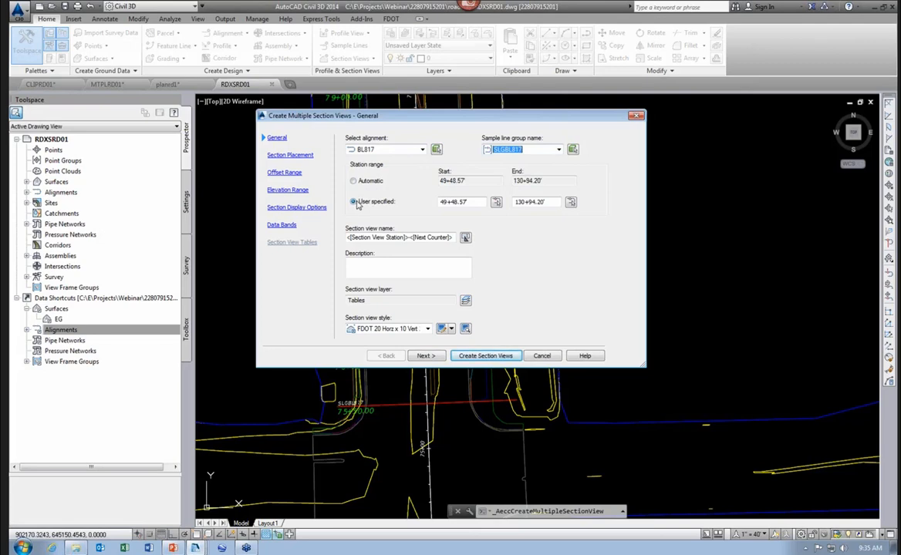
click(354, 181)
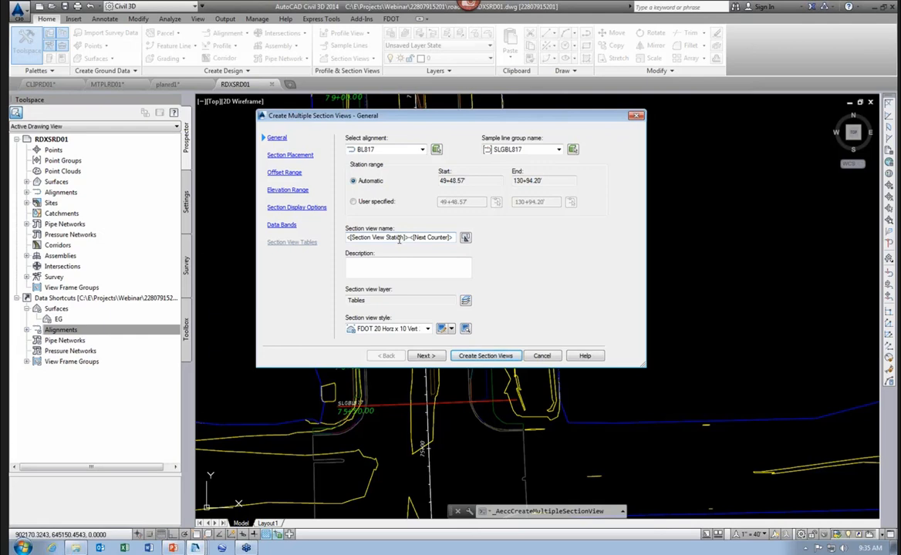
click(485, 356)
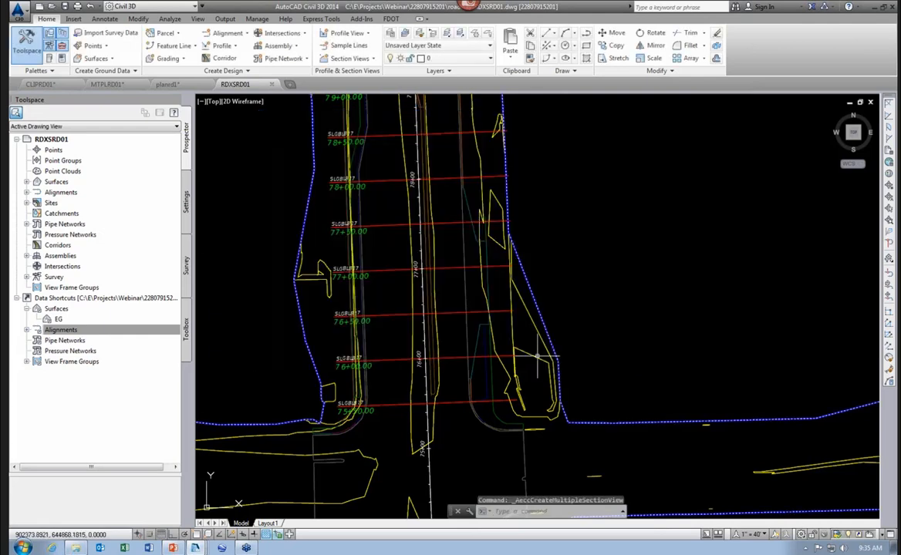
Step: Set the drawing's annotation scale to 1" = 20'
middle_drag(610, 312, 603, 350)
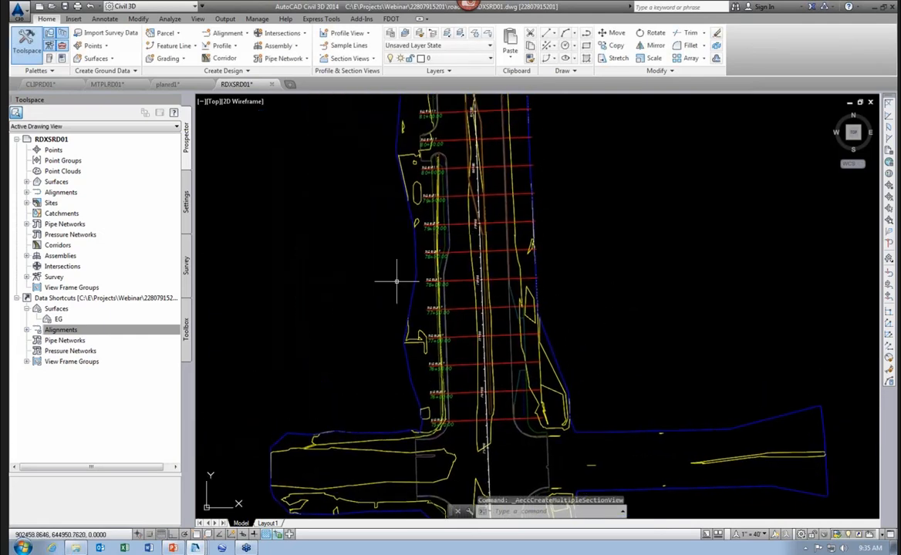
middle_drag(532, 270, 486, 299)
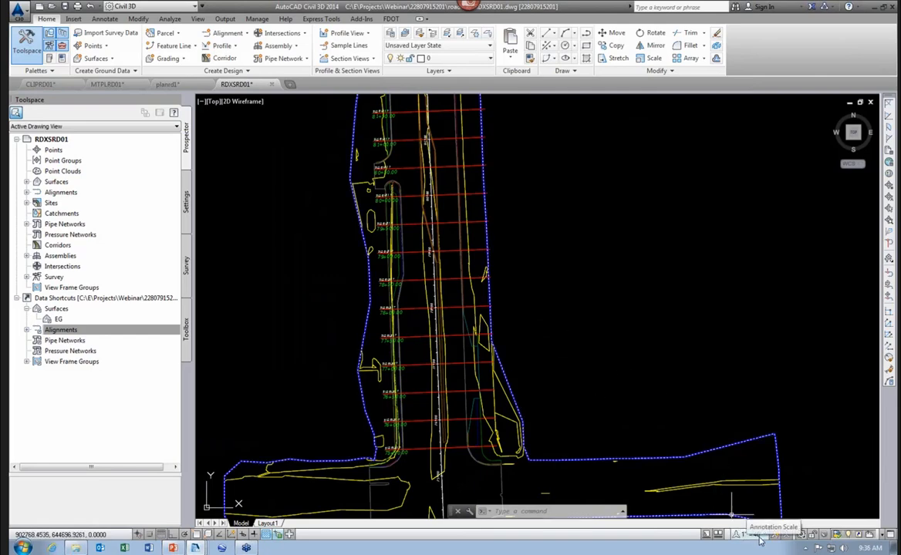
click(758, 534)
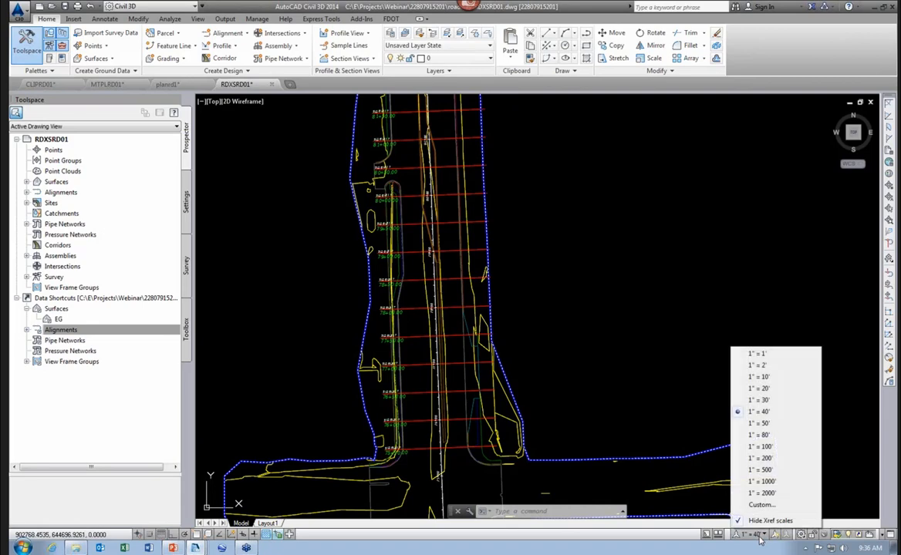
click(759, 388)
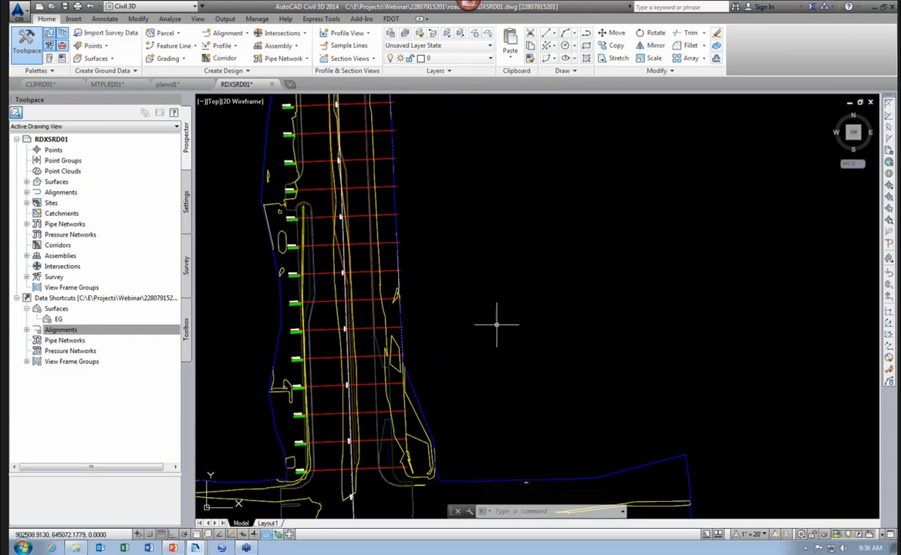
Step: Start creating multiple section views for BL817 with sample line group SLGBL817, using the automatic station range
scroll(496, 325, down, 2)
middle_drag(497, 325, 466, 373)
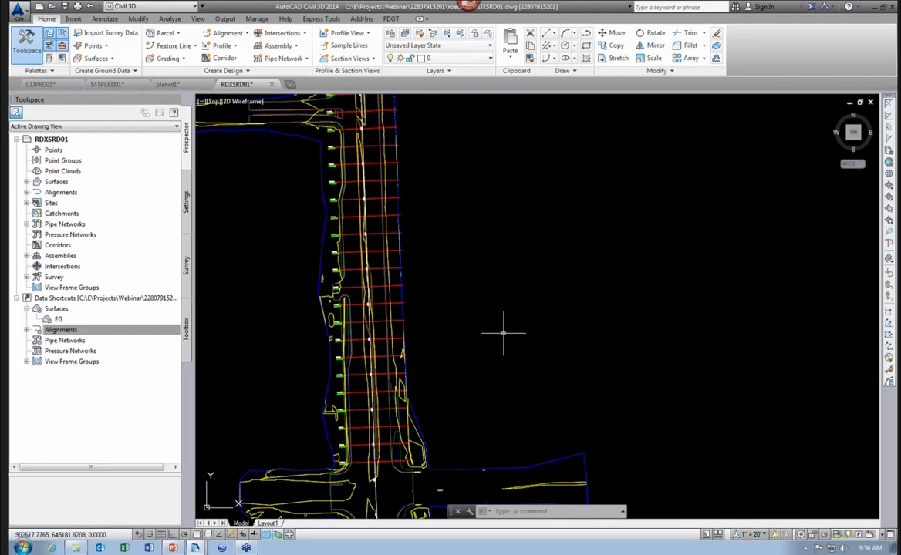
middle_drag(497, 323, 473, 345)
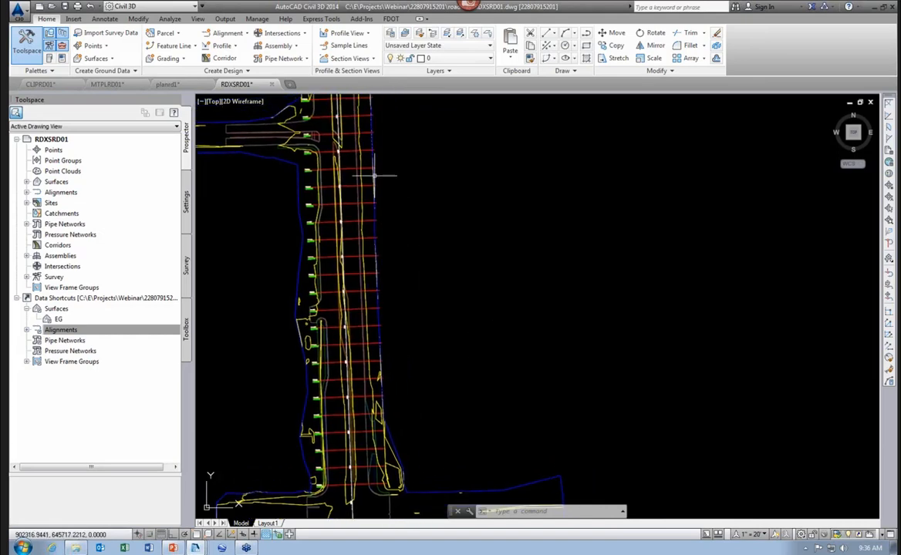
click(373, 59)
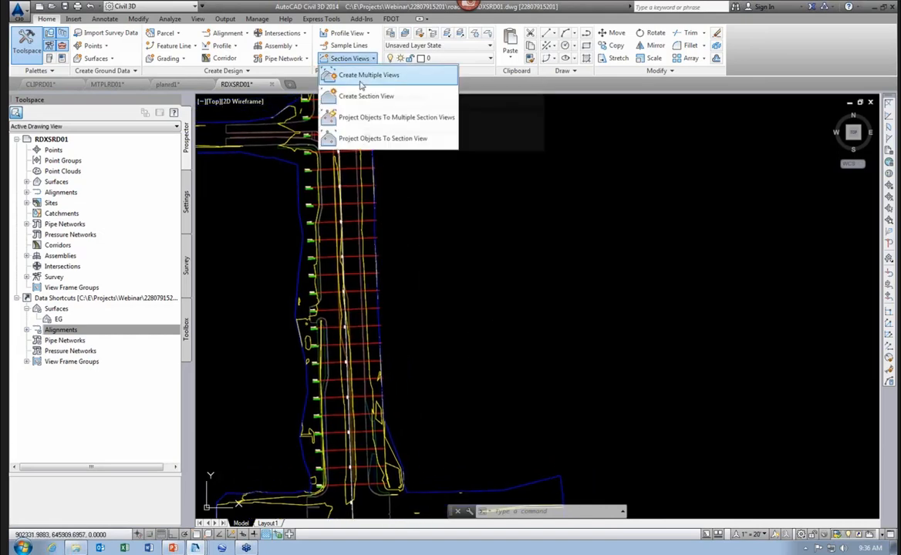
click(360, 77)
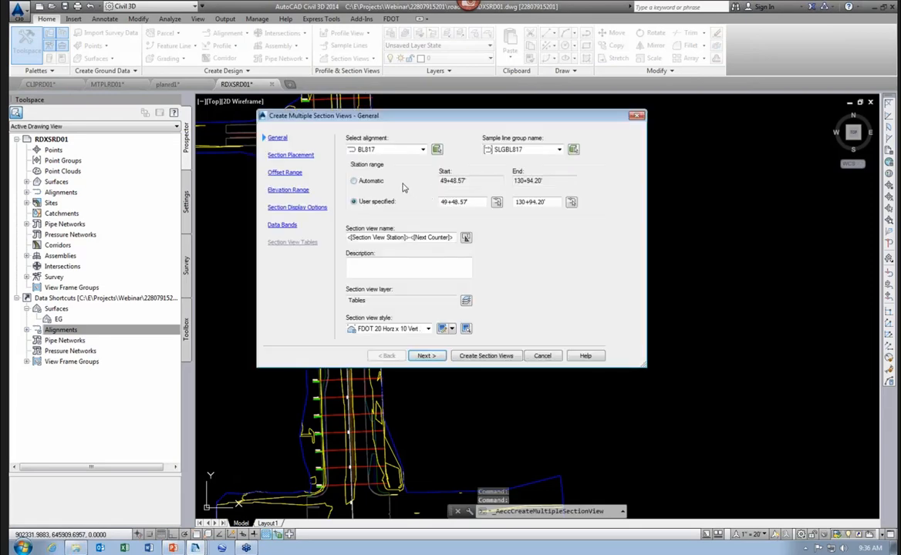
click(354, 181)
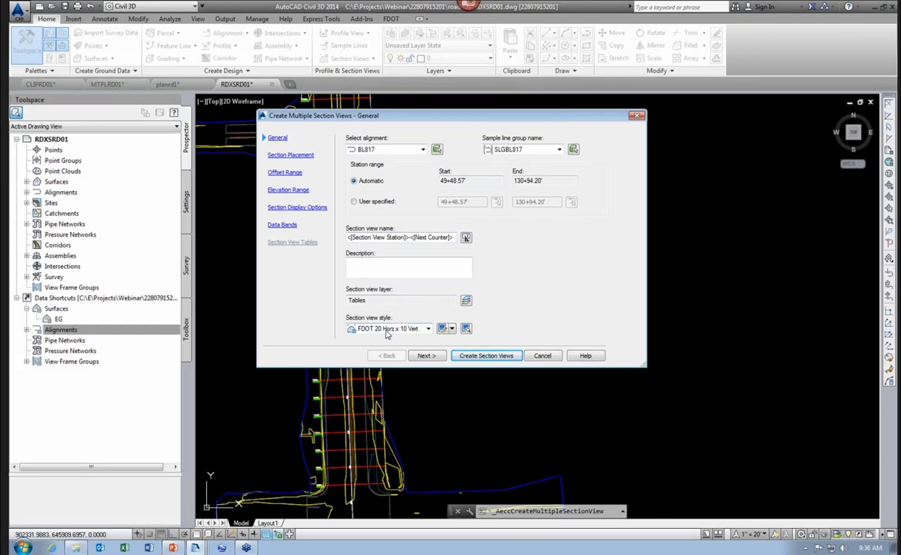
Step: Choose the section view style FDOT 20 Horz x 10 Vert 2X and continue to the section placement settings
click(428, 329)
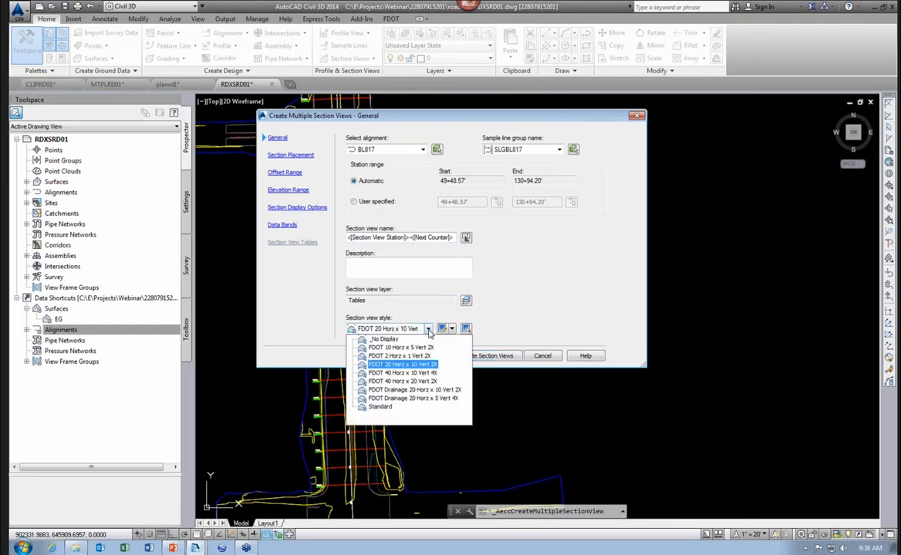
click(401, 366)
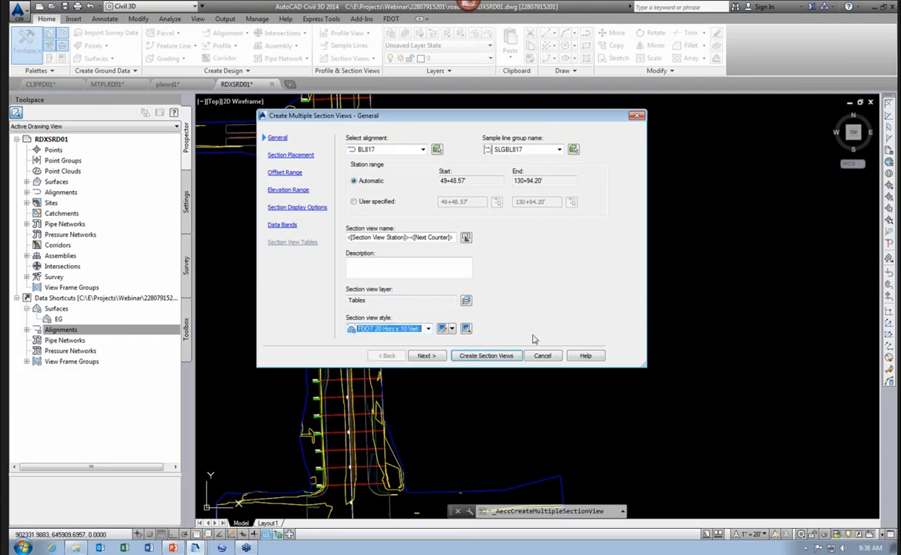
click(432, 356)
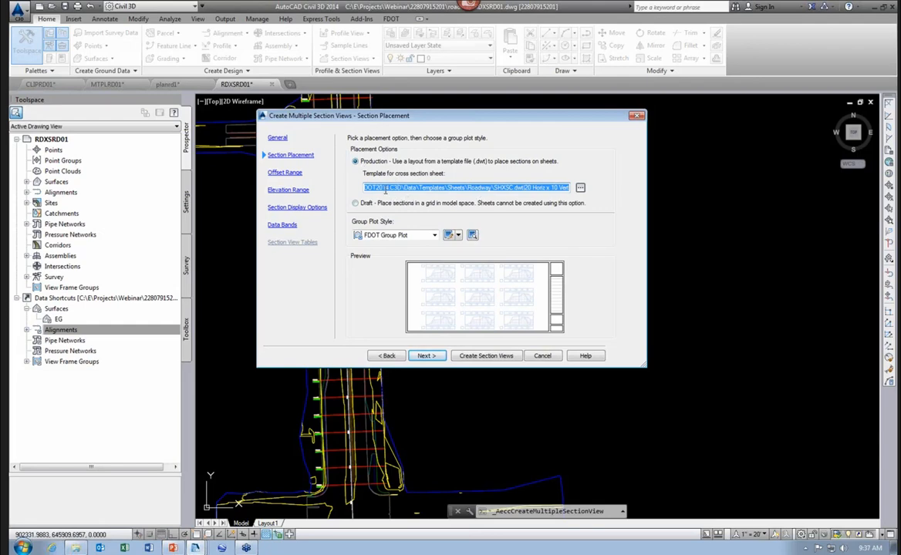
Step: Choose the 20 Horiz x 10 Vert layout from SHXSC.dwt as the production template for the cross-section sheets
click(385, 188)
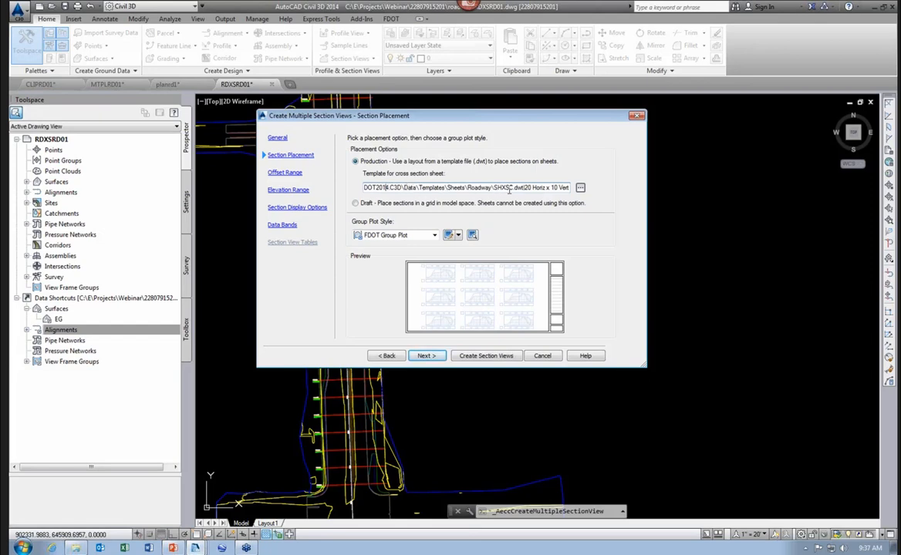
click(580, 188)
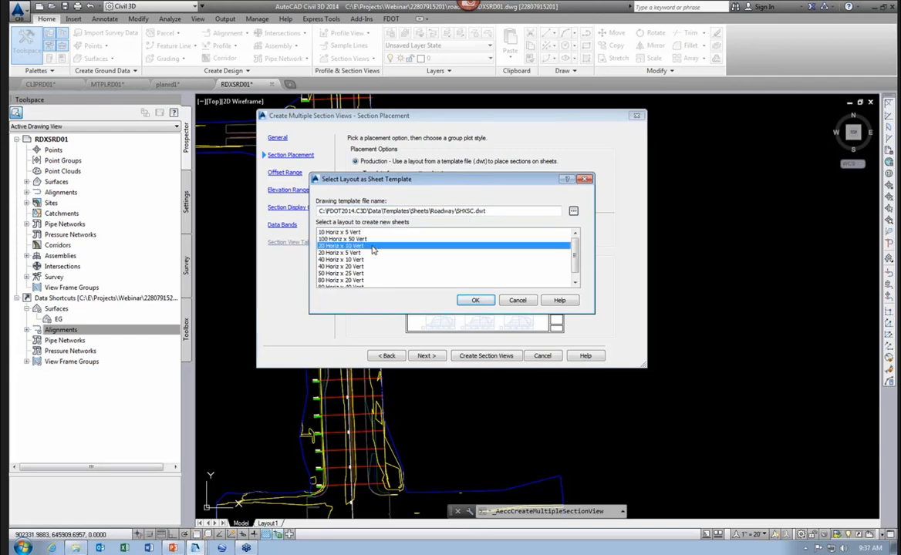
click(373, 253)
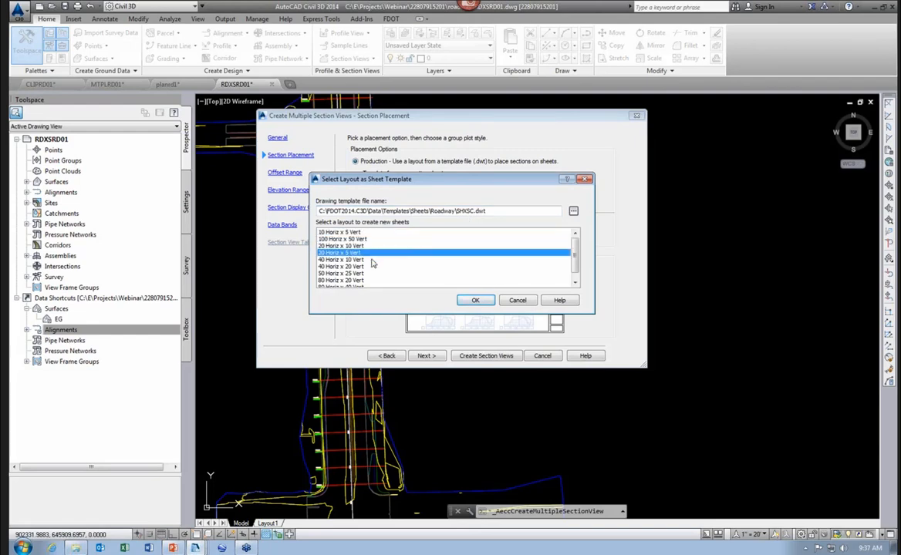
click(376, 247)
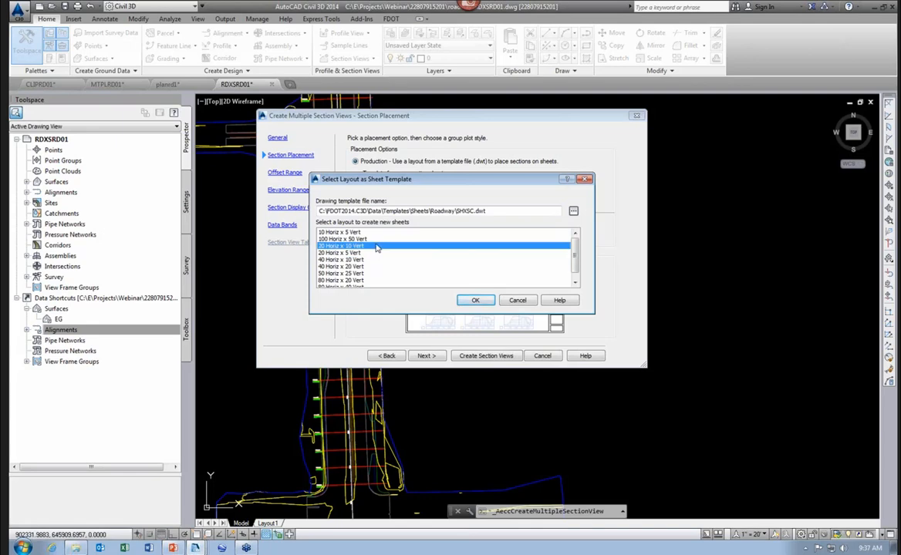
click(469, 300)
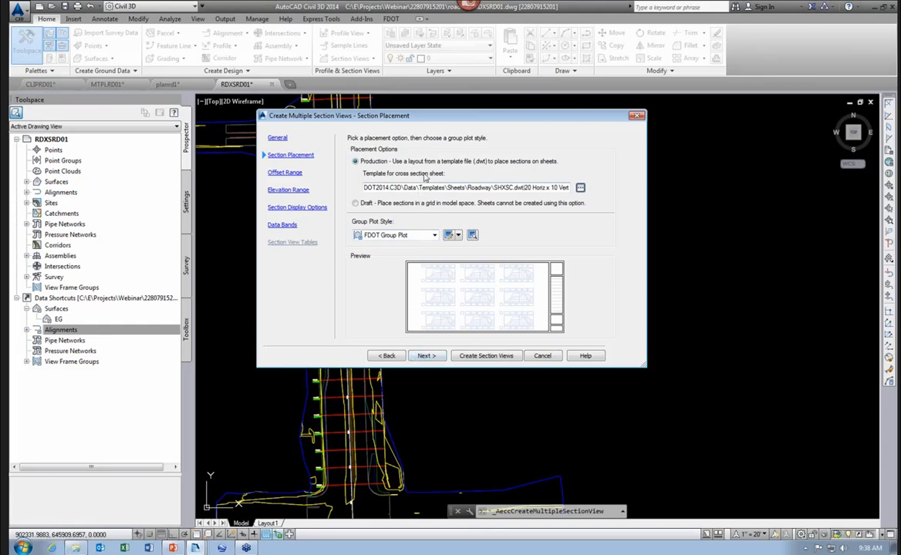
Step: Accept the section placement with the FDOT Group Plot style and keep the automatic offset and elevation ranges
click(426, 356)
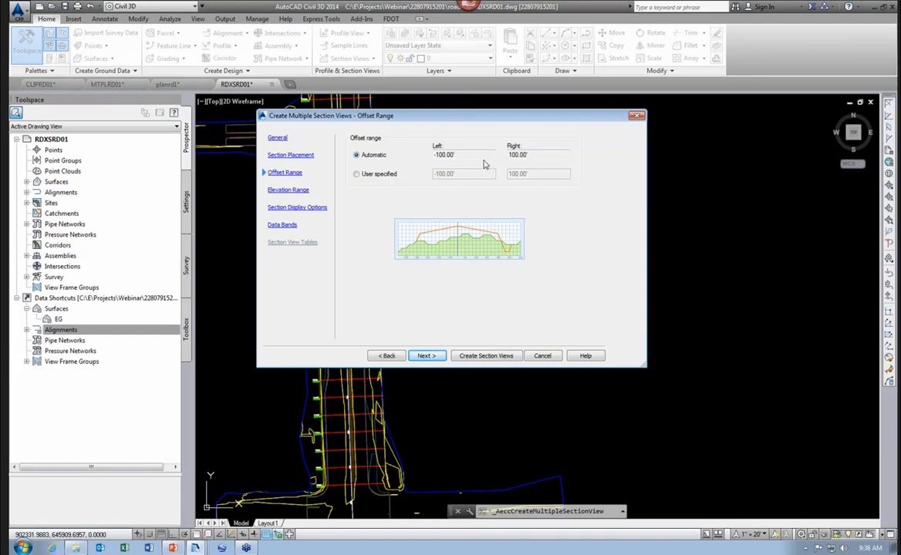
click(426, 356)
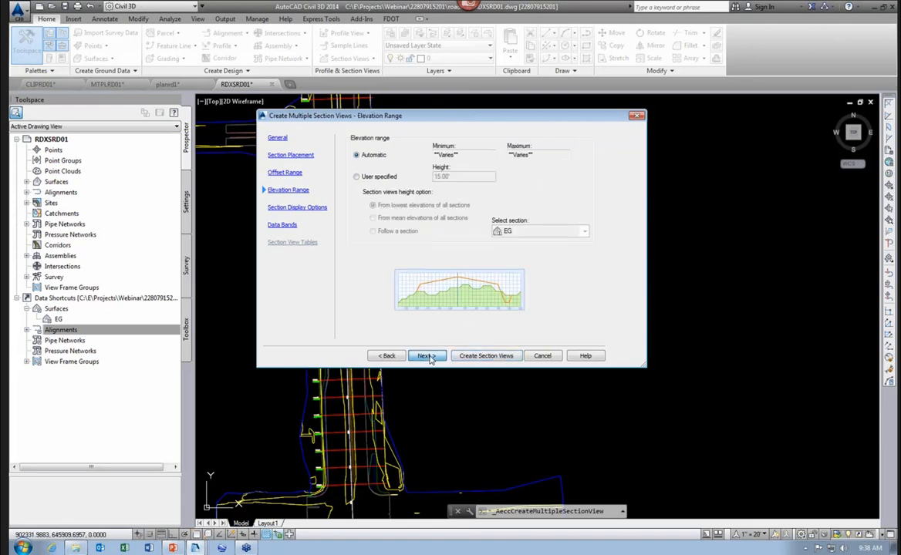
click(426, 356)
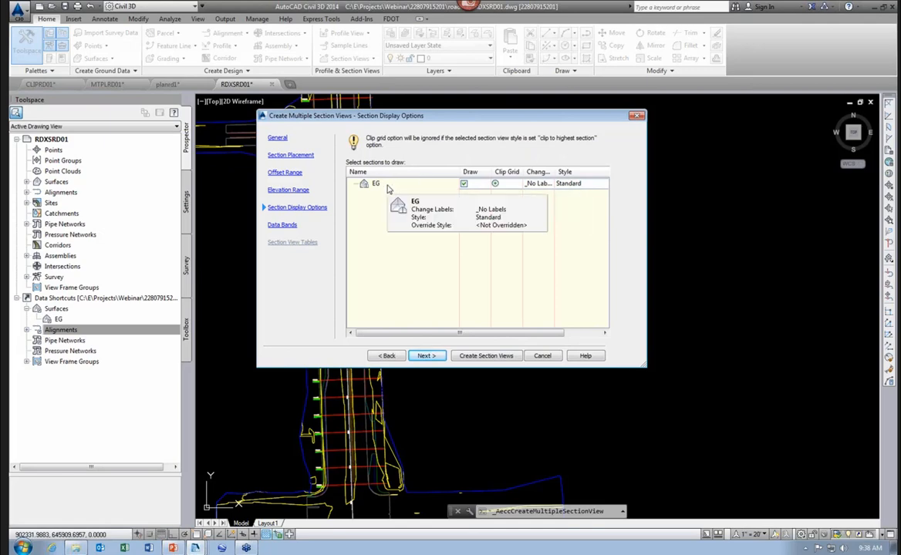
Step: Set the EG surface's section style to FDOT Existing and continue to the data band settings
click(581, 184)
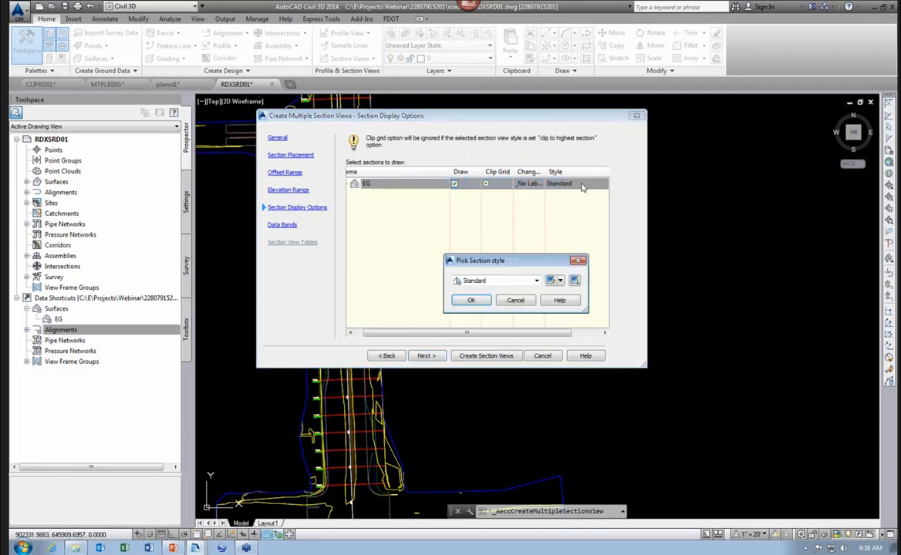
click(536, 281)
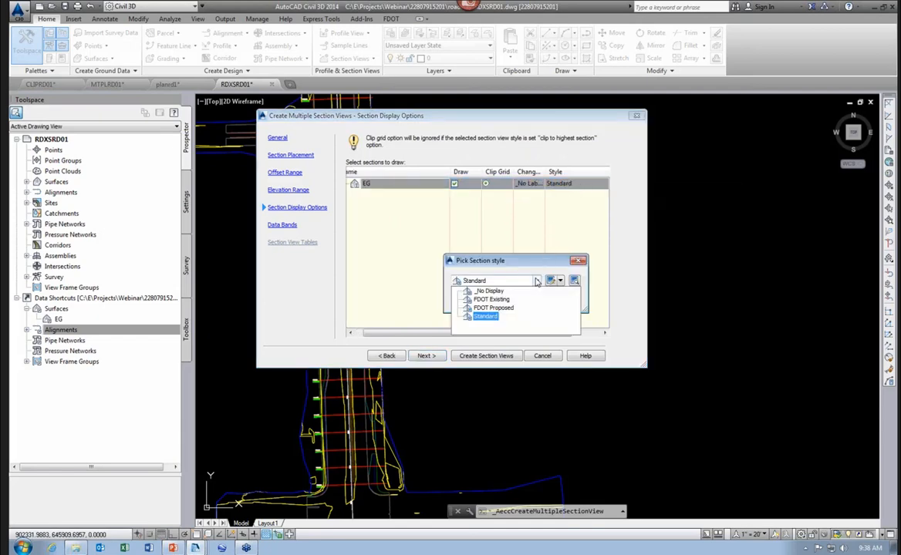
click(488, 301)
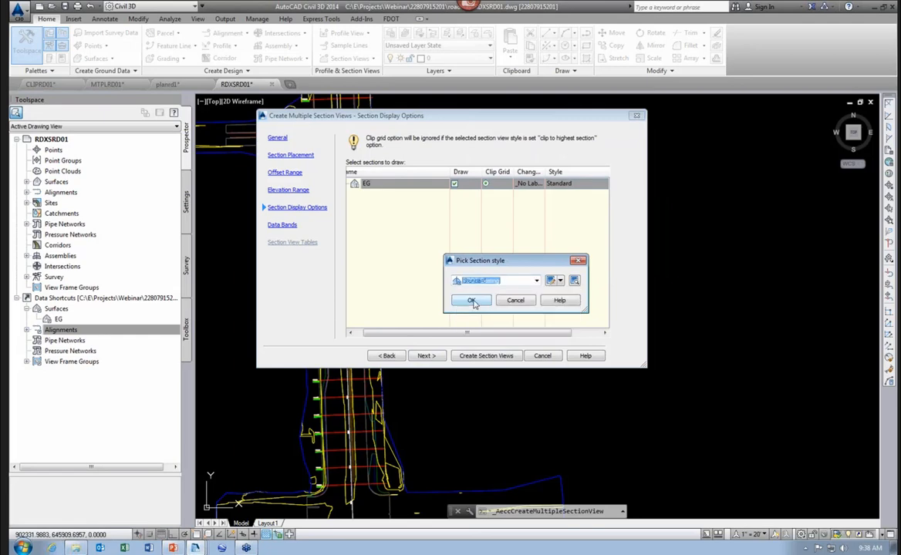
click(472, 301)
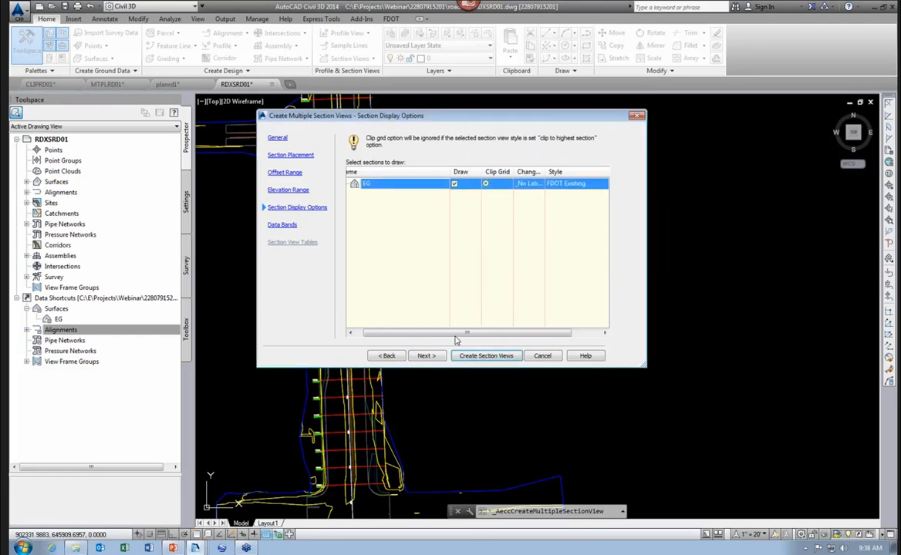
click(436, 356)
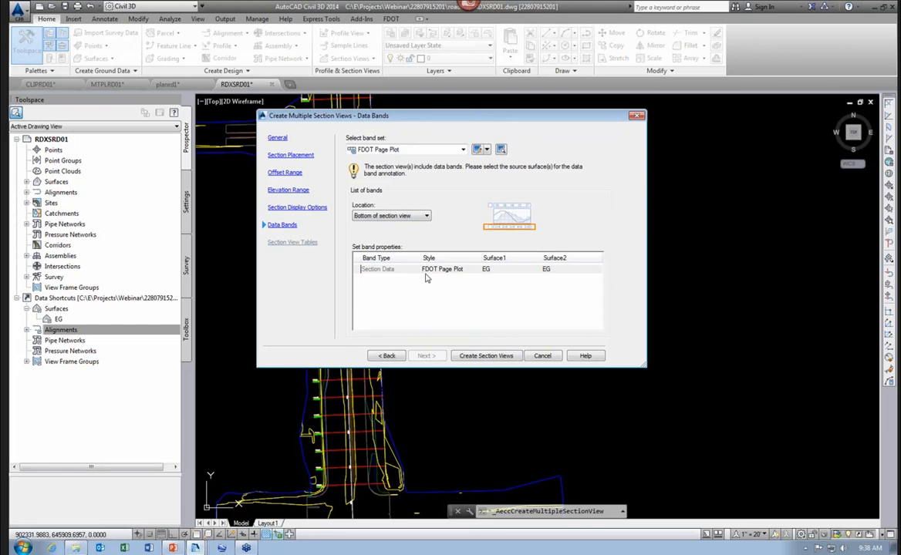
Step: Create the section views with the FDOT Page Plot band set and place them in the empty area east of the roadway
click(485, 356)
scroll(473, 302, down, 3)
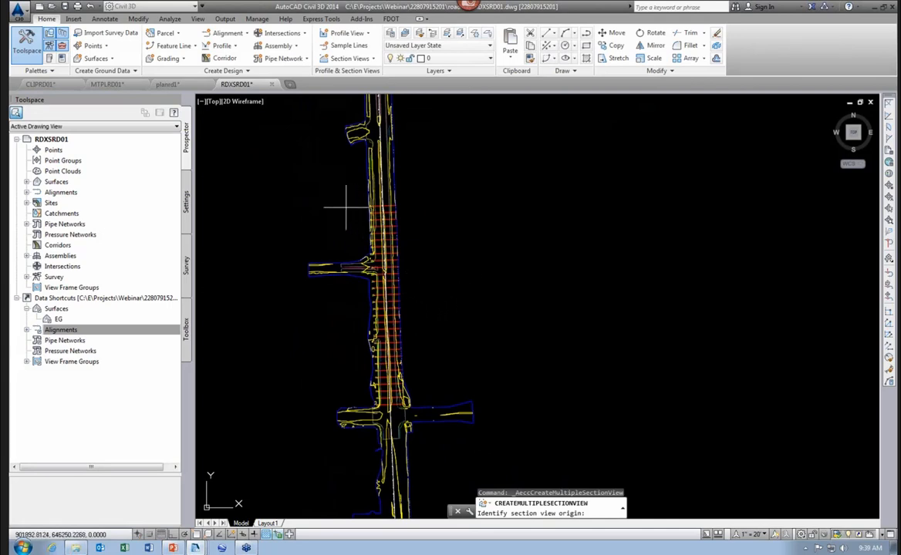
click(453, 295)
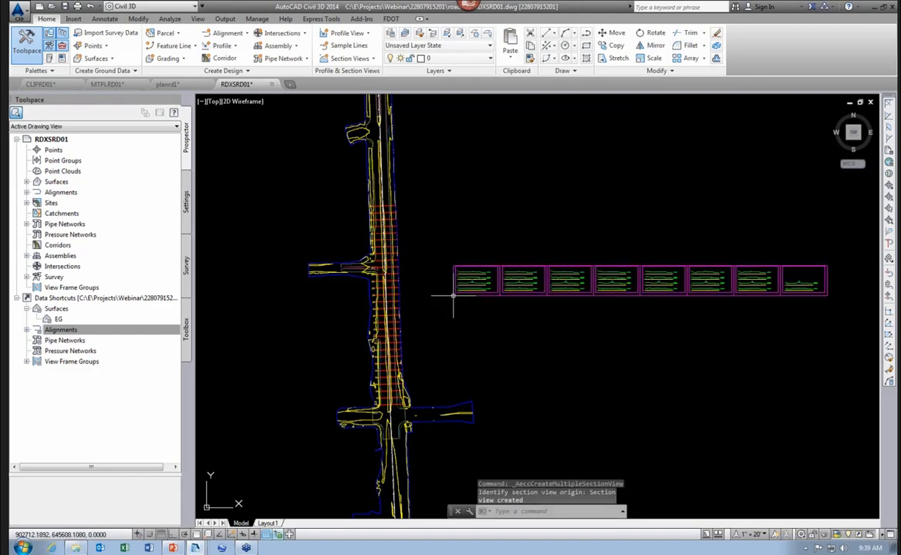
Step: Examine the new section view sheets, checking the station labels, the existing ground lines and their arrangement within the frames
scroll(476, 283, up, 6)
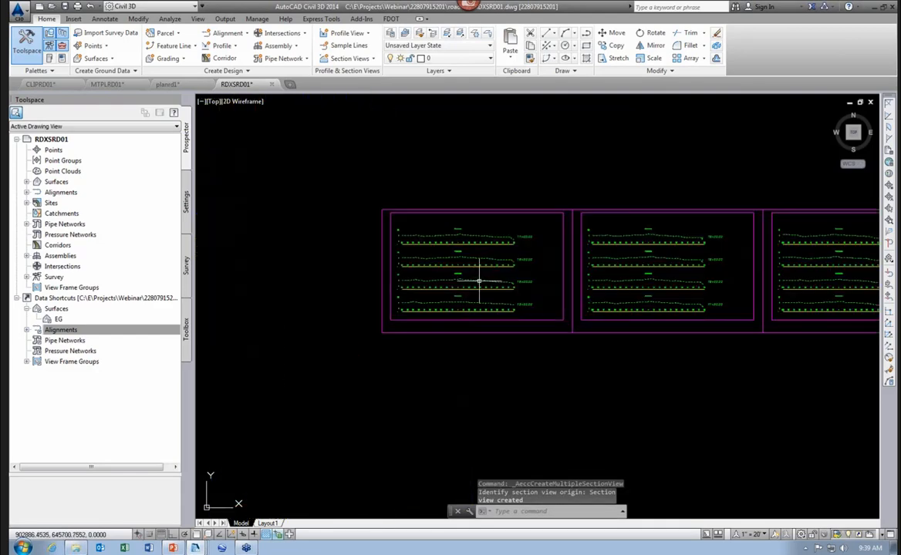
scroll(479, 281, up, 4)
middle_drag(477, 279, 477, 317)
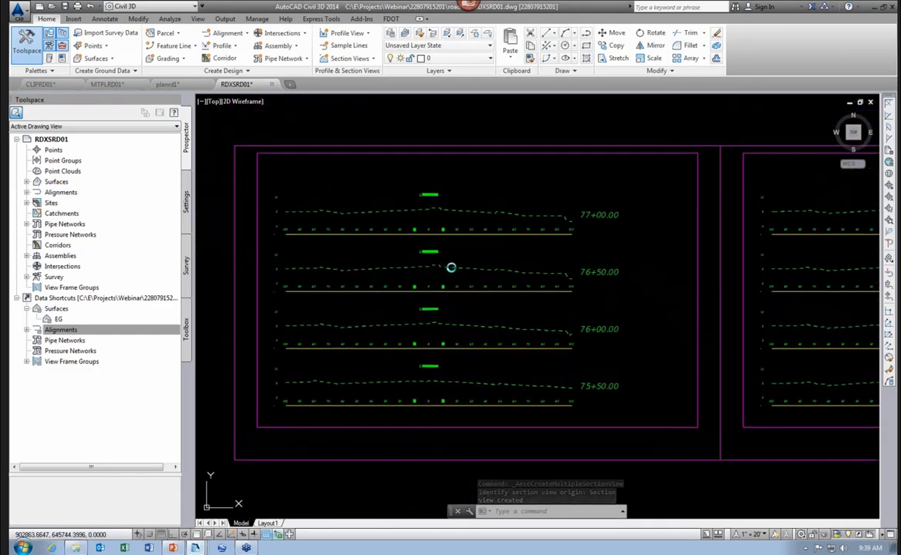
middle_drag(451, 268, 464, 286)
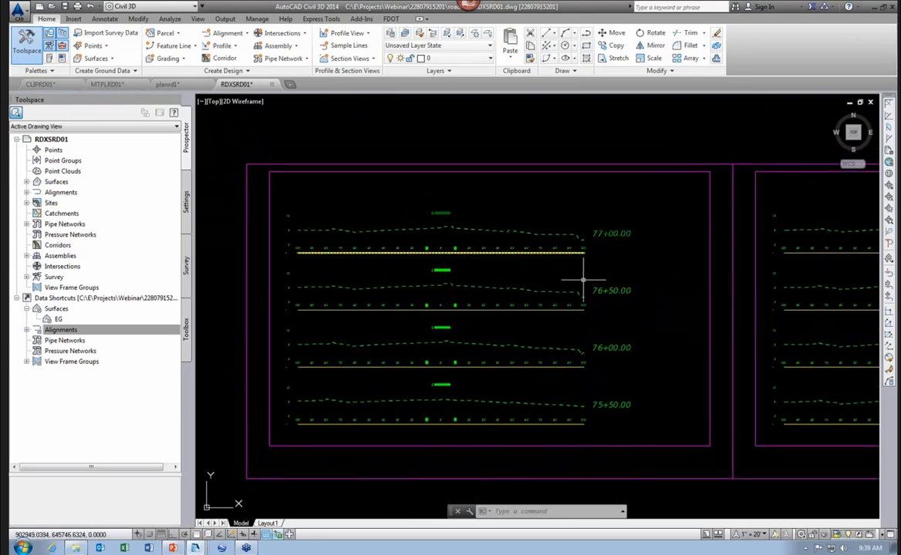
scroll(571, 270, up, 2)
scroll(602, 256, down, 5)
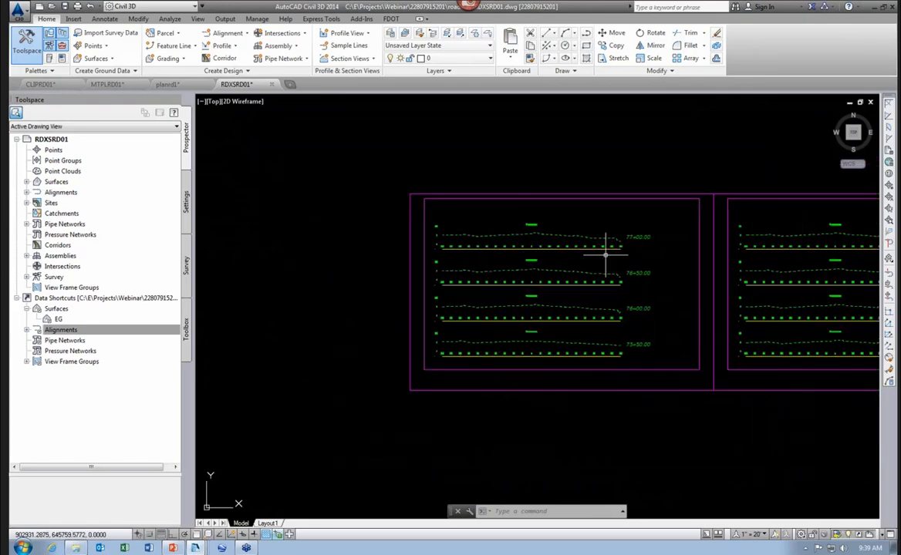
middle_drag(605, 255, 436, 255)
scroll(519, 254, down, 2)
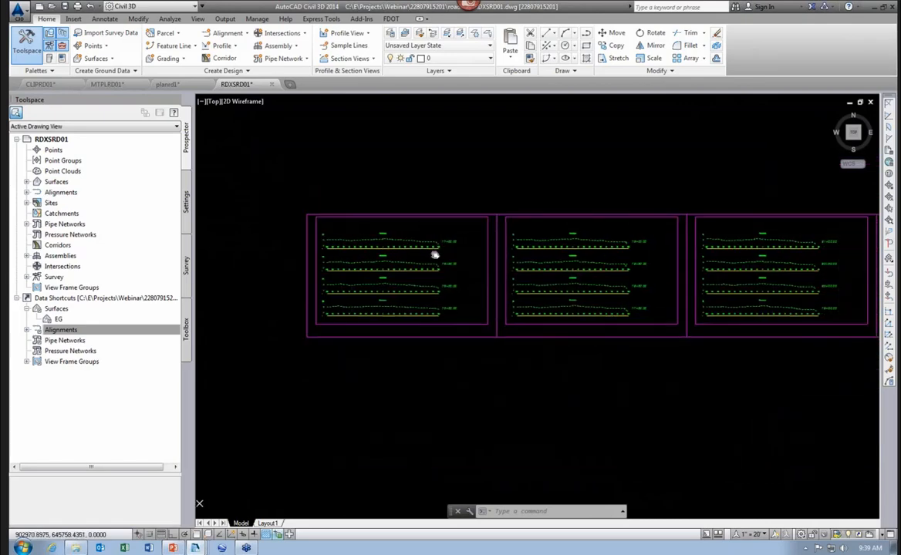
scroll(436, 256, down, 3)
scroll(368, 272, up, 1)
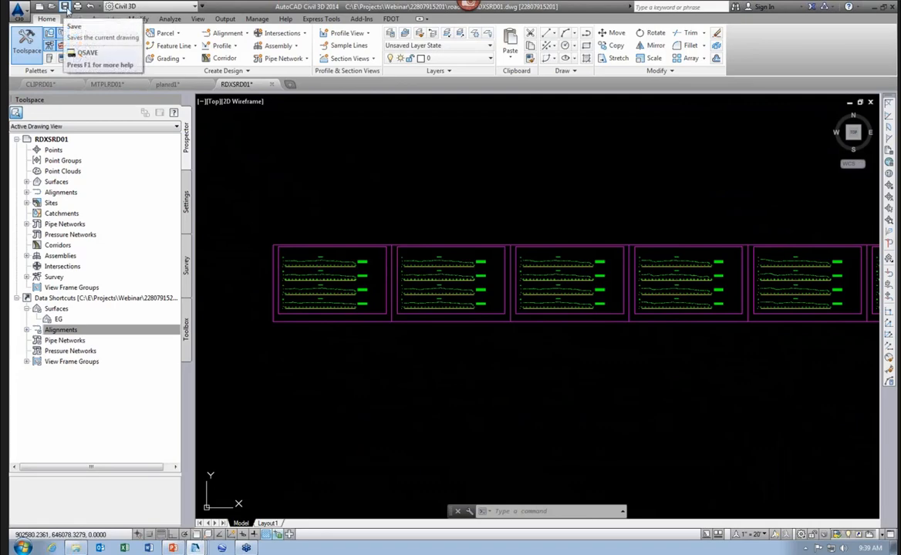
Step: Save the RDXSRD01 drawing with its new section views
click(66, 7)
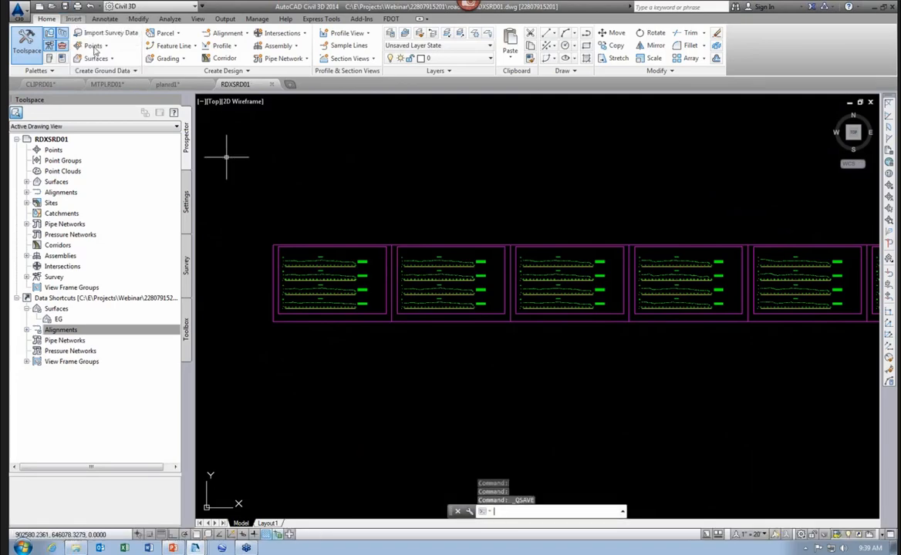
Step: Review the PowerPoint slide on the Create Section Sheets wizard and return to RDXSRD01.dwg in Civil 3D
click(174, 548)
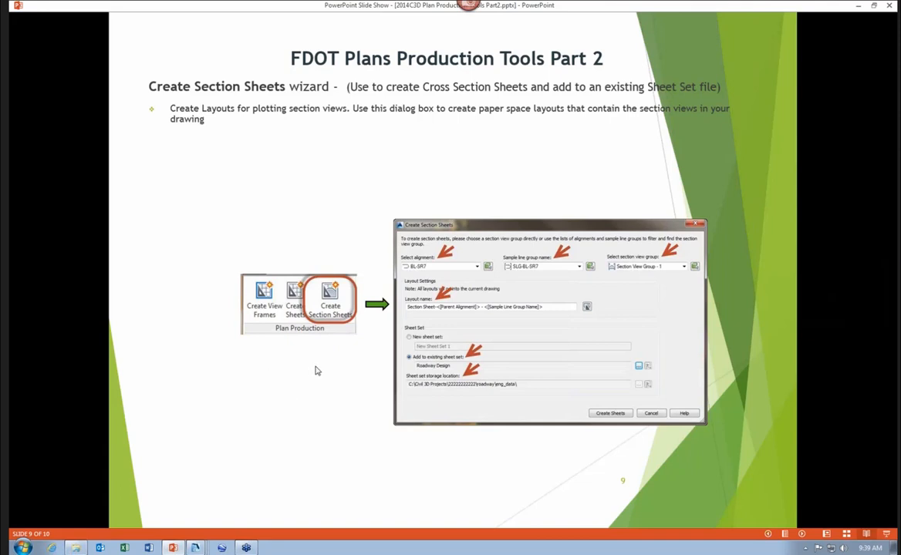
click(195, 547)
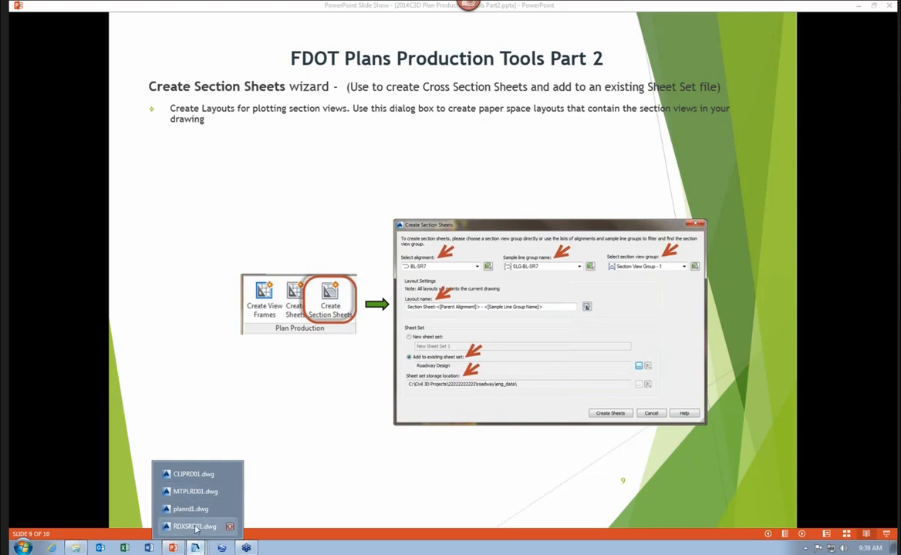
click(196, 527)
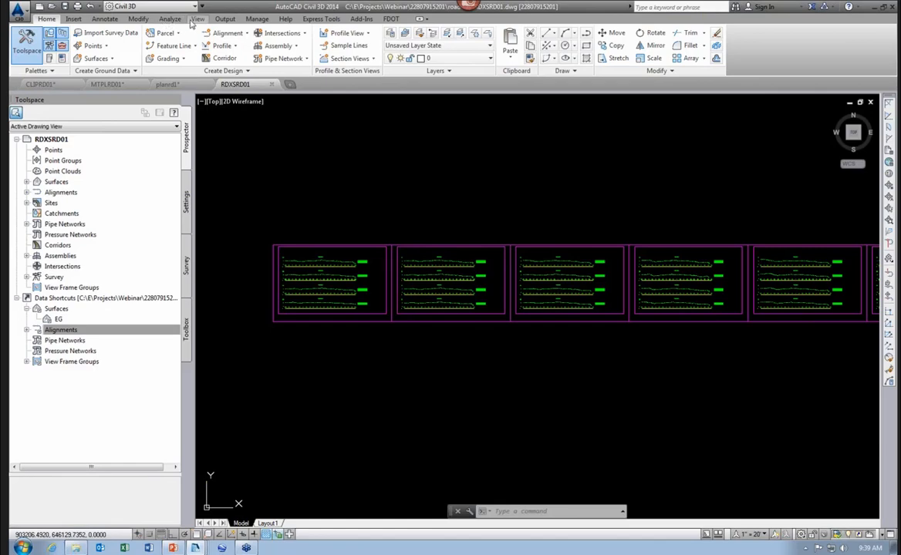
Step: Start creating section sheets for alignment BL817, using sample line group SLGBL817 and Section View Group - 1
click(225, 19)
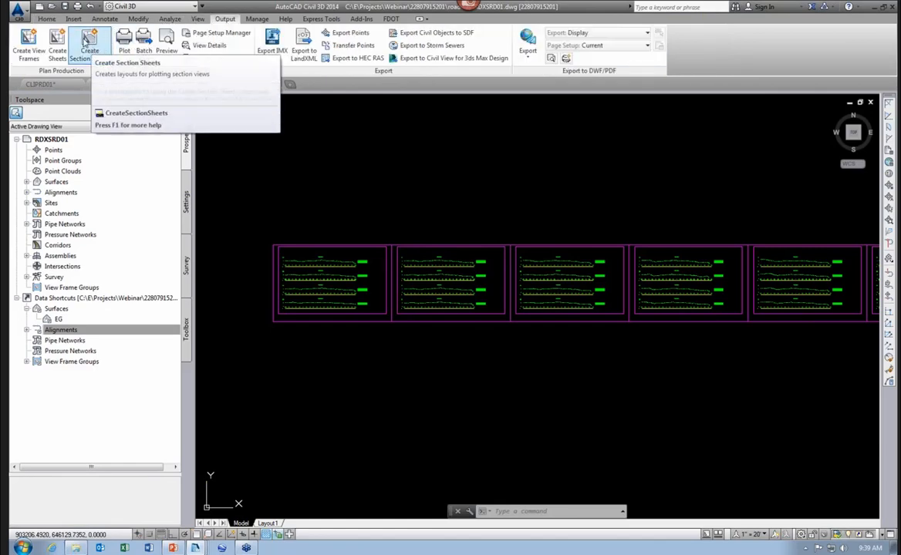
click(86, 42)
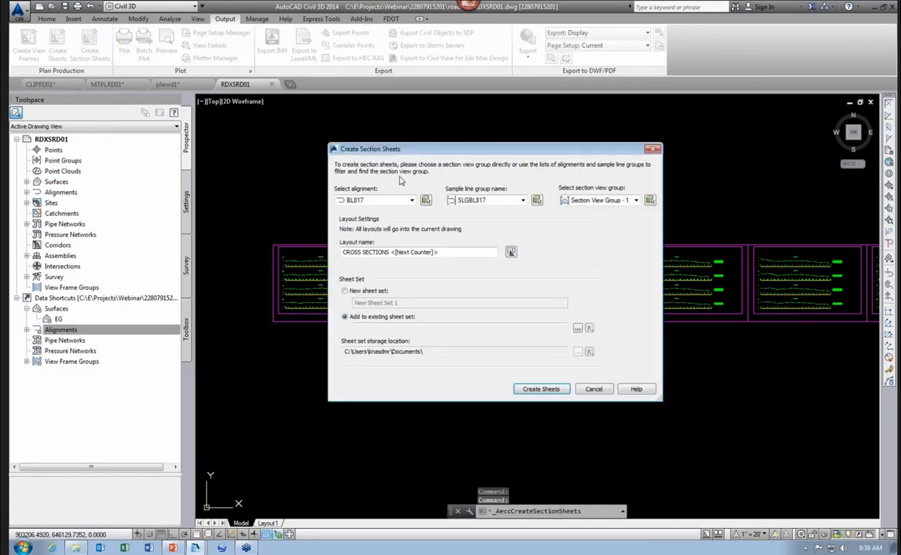
drag(479, 149, 438, 125)
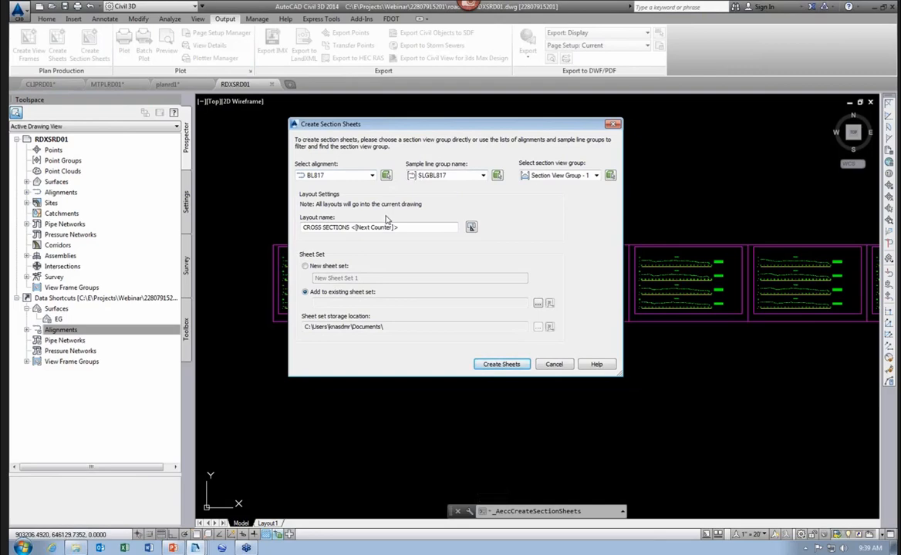
click(332, 176)
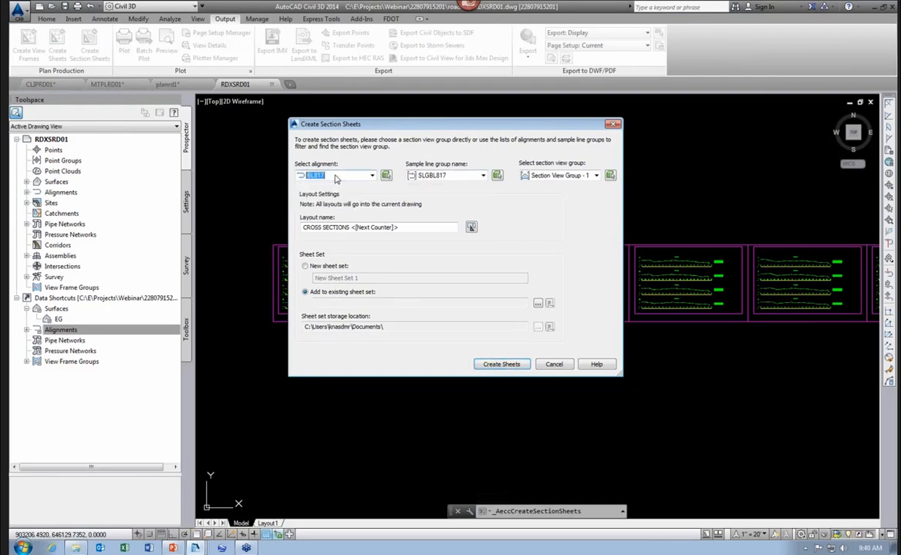
click(468, 175)
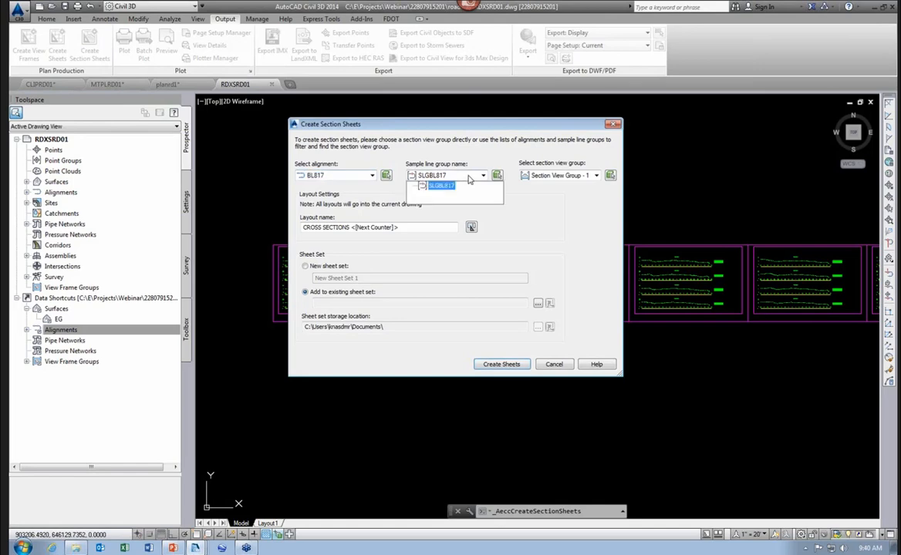
click(445, 187)
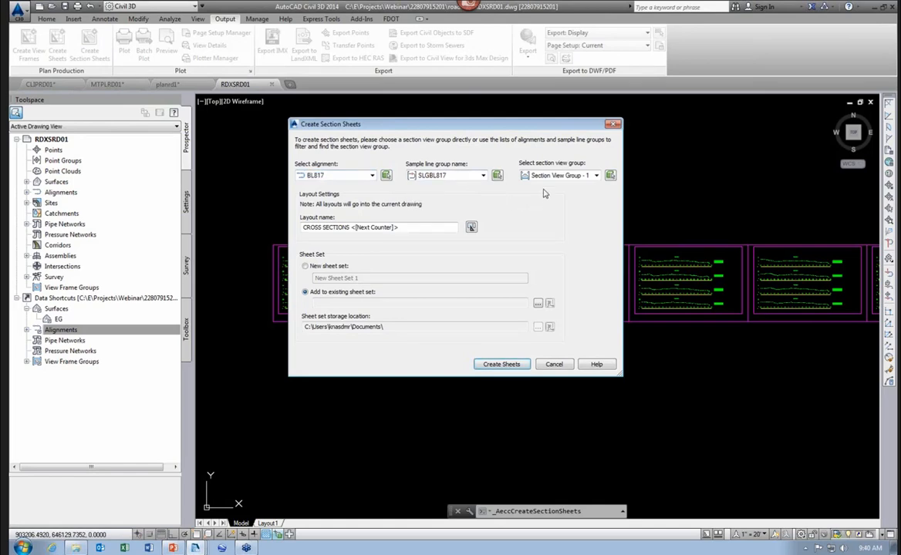
click(591, 176)
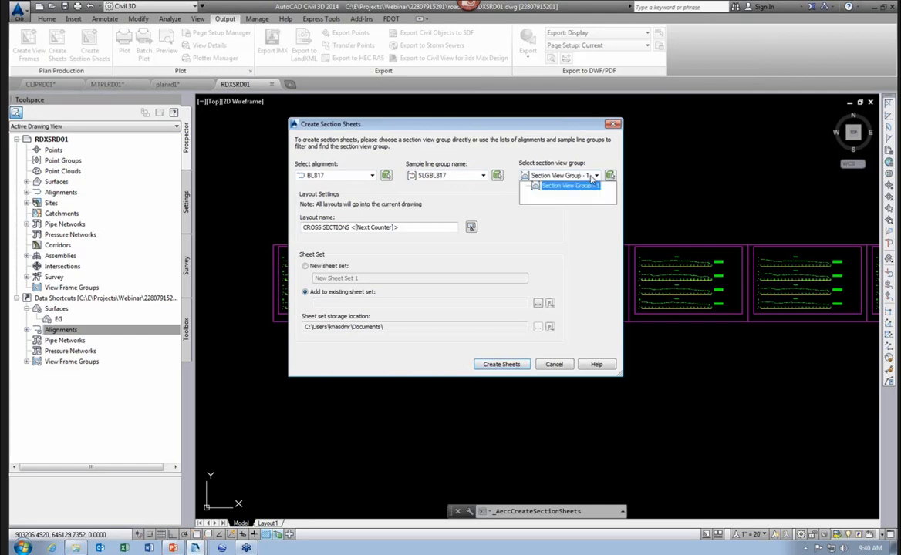
click(571, 186)
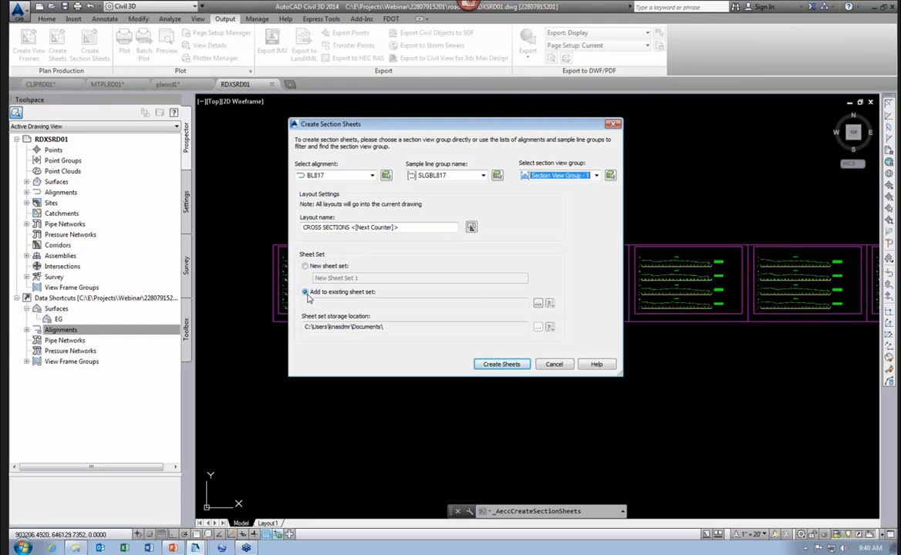
Step: Choose Roadway Plan Set.dst from the eng_data folder as the existing sheet set and create the section sheets, accepting the drawing save
click(537, 304)
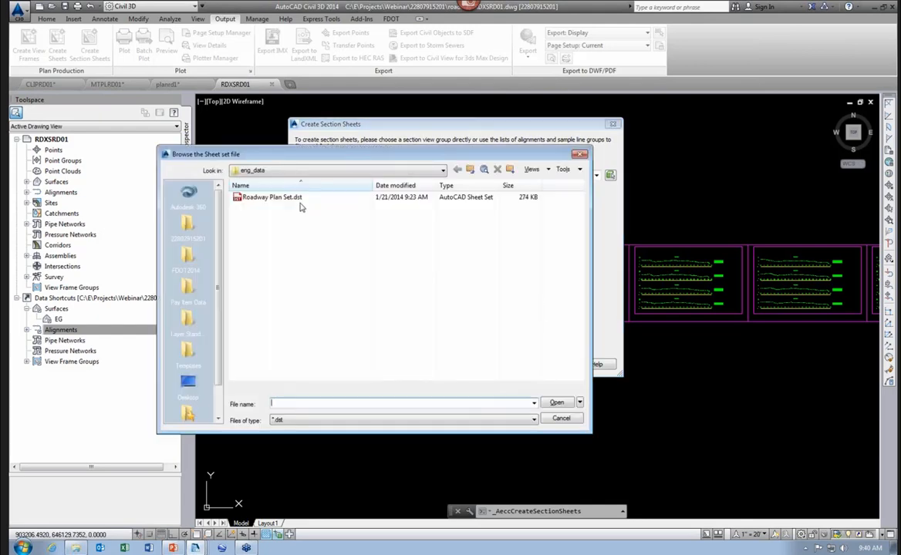
click(320, 170)
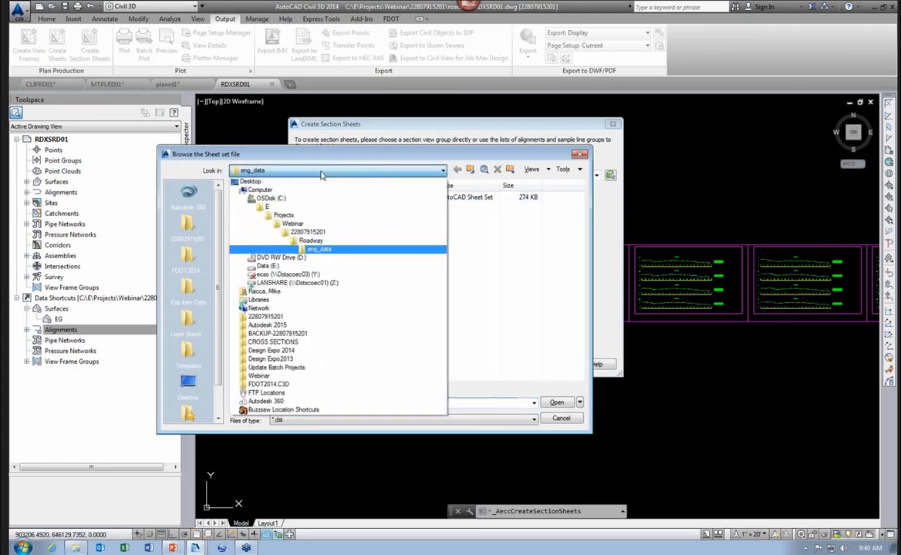
click(321, 250)
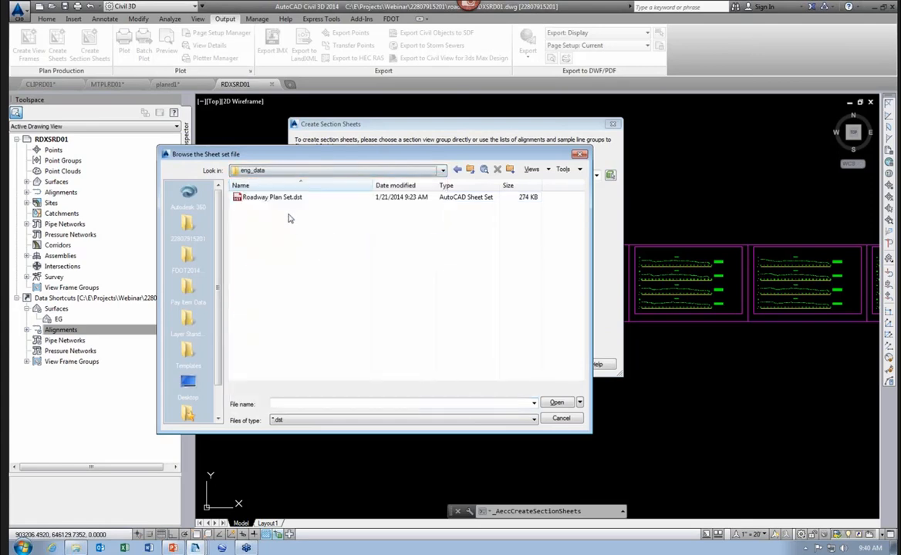
click(274, 198)
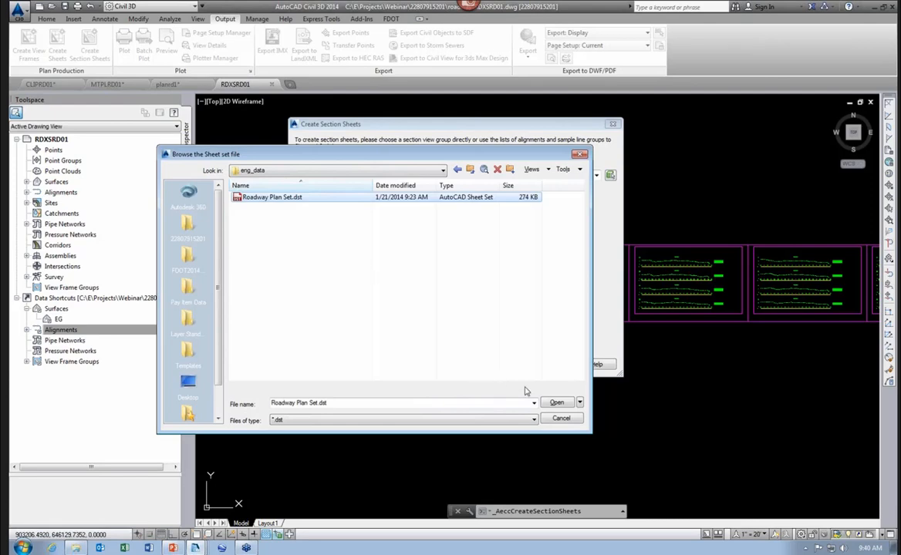
click(556, 405)
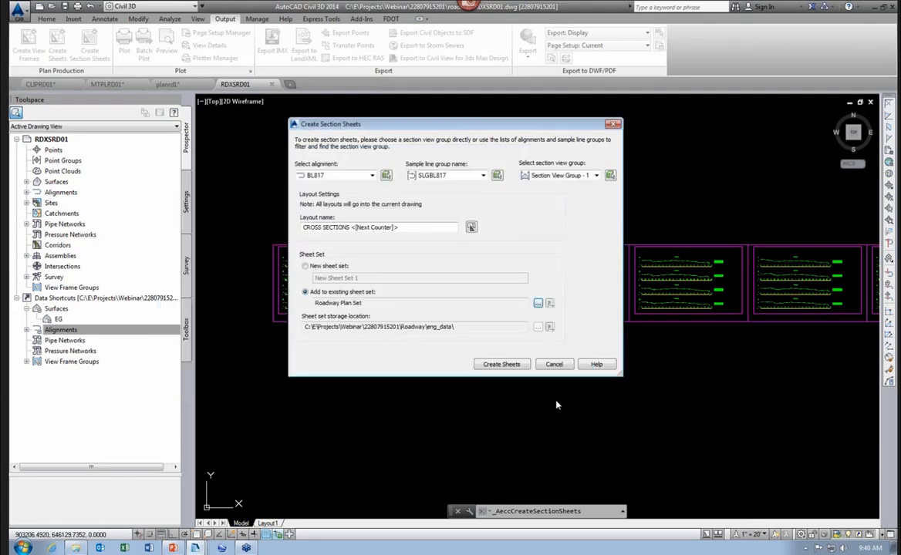
click(502, 365)
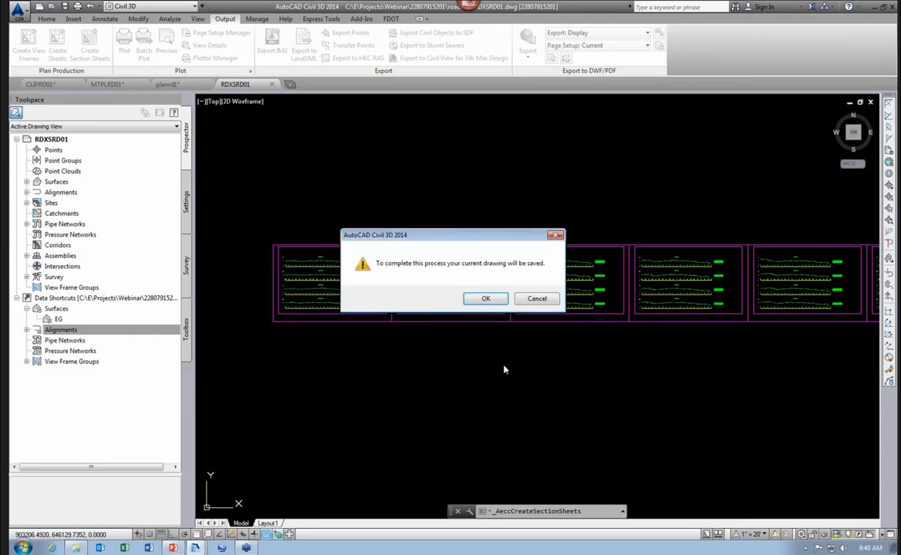
click(486, 300)
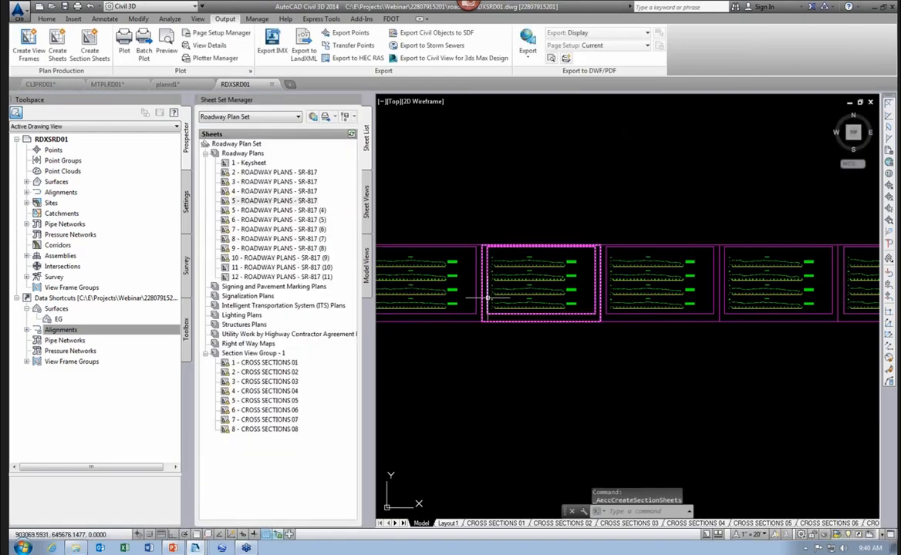
Step: Move sheets CROSS SECTIONS 01 through 08 from the Section View Group - 1 subset to the end of the Roadway Plans subset
middle_drag(487, 298, 587, 284)
scroll(573, 344, down, 2)
middle_drag(573, 344, 456, 352)
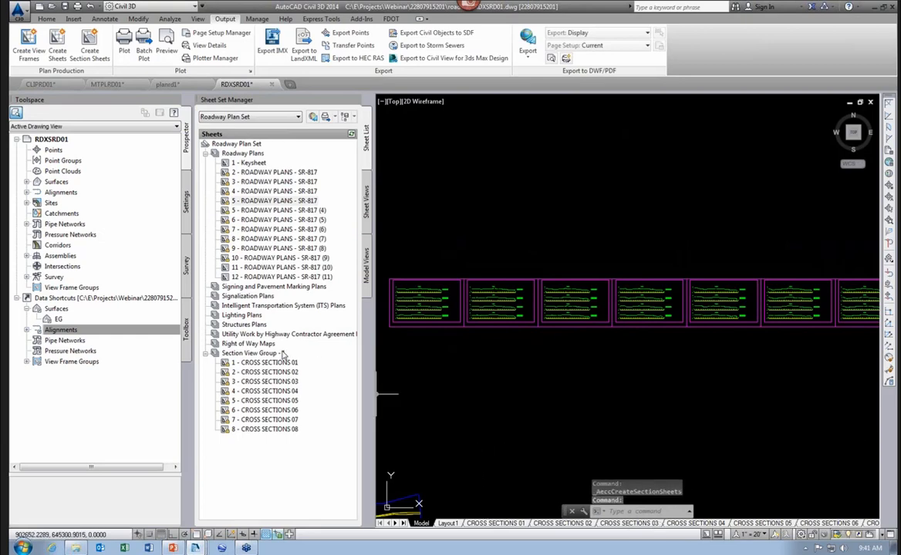
click(256, 362)
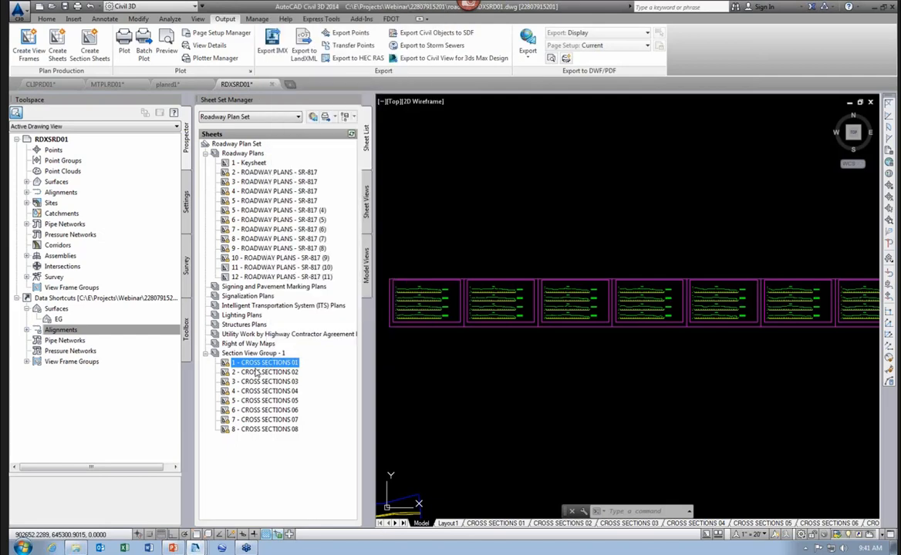
shift+click(262, 429)
click(261, 372)
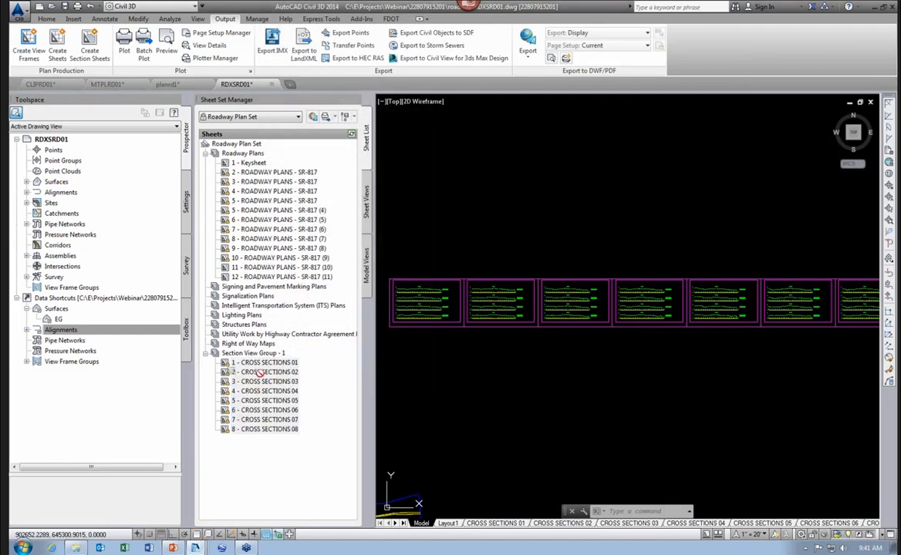
drag(259, 374, 276, 280)
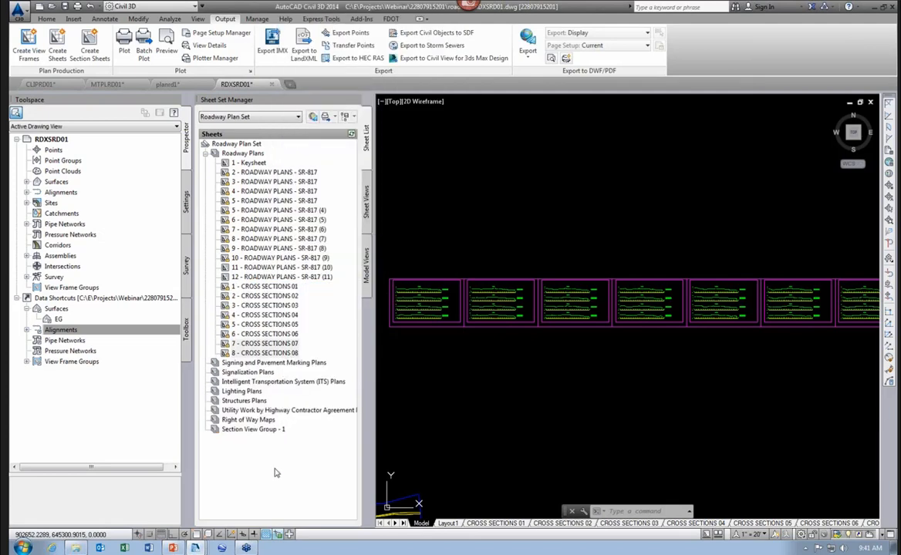
Step: Remove the emptied Section View Group - 1 subset from the Roadway Plan Set
click(253, 429)
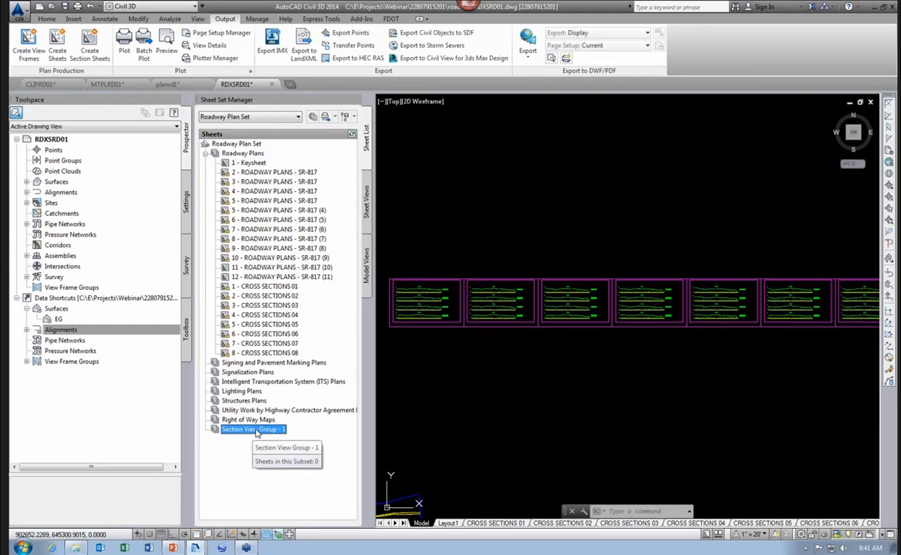
right_click(247, 430)
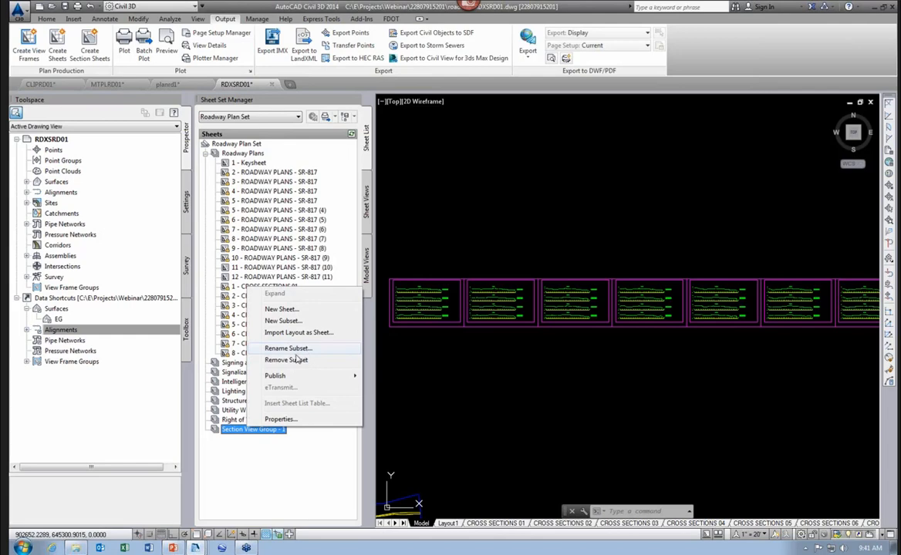
click(287, 360)
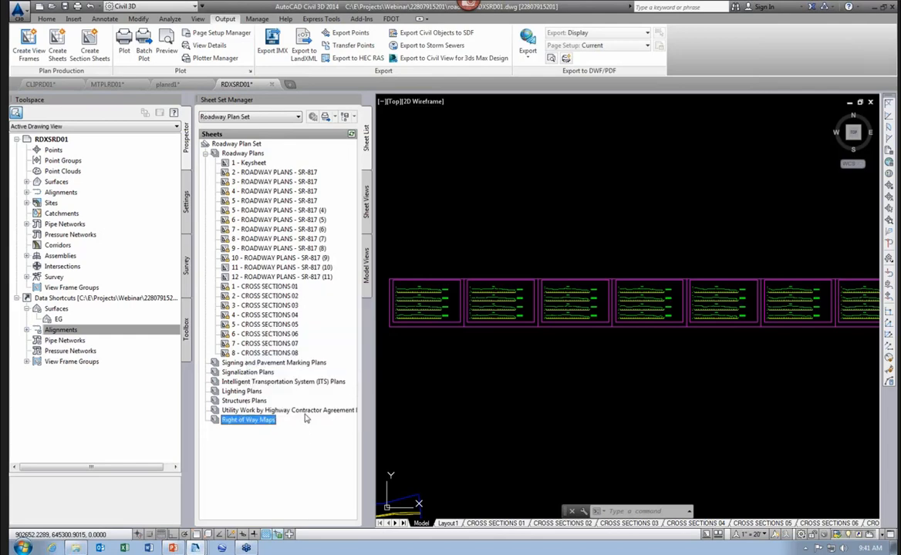
Step: Open the CROSS SECTIONS 01 sheet and examine its grid, ground lines, offset and elevation labels, stations and title block
double_click(265, 286)
middle_drag(495, 403, 512, 351)
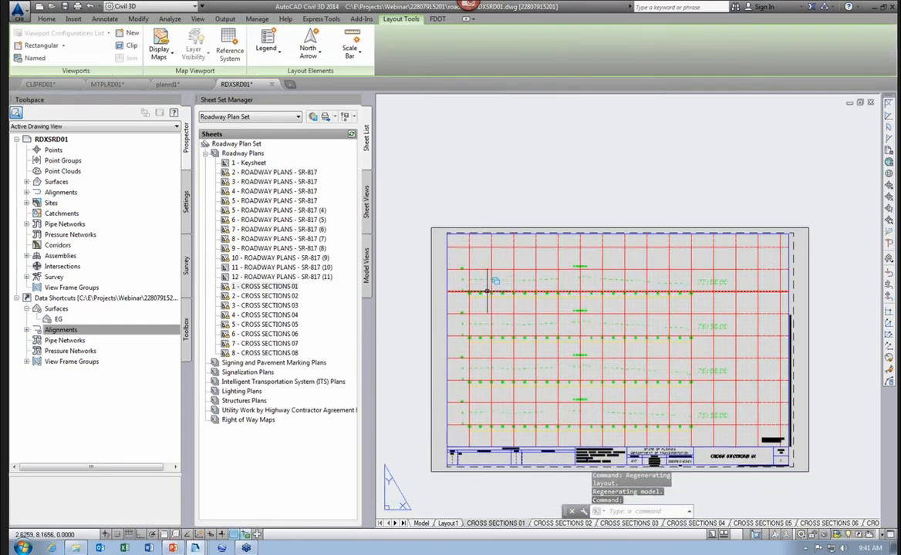
scroll(488, 289, up, 5)
middle_drag(497, 294, 544, 312)
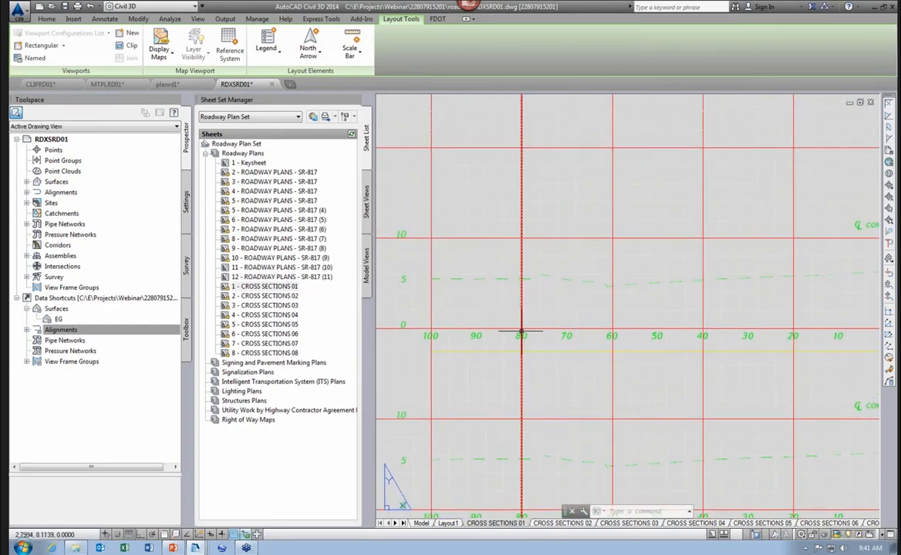
scroll(523, 332, down, 2)
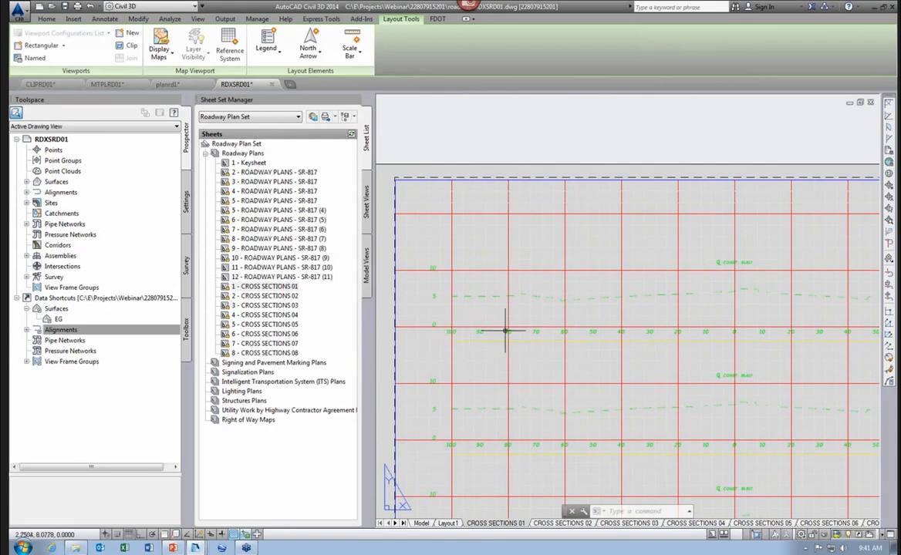
scroll(507, 331, up, 2)
scroll(540, 316, down, 3)
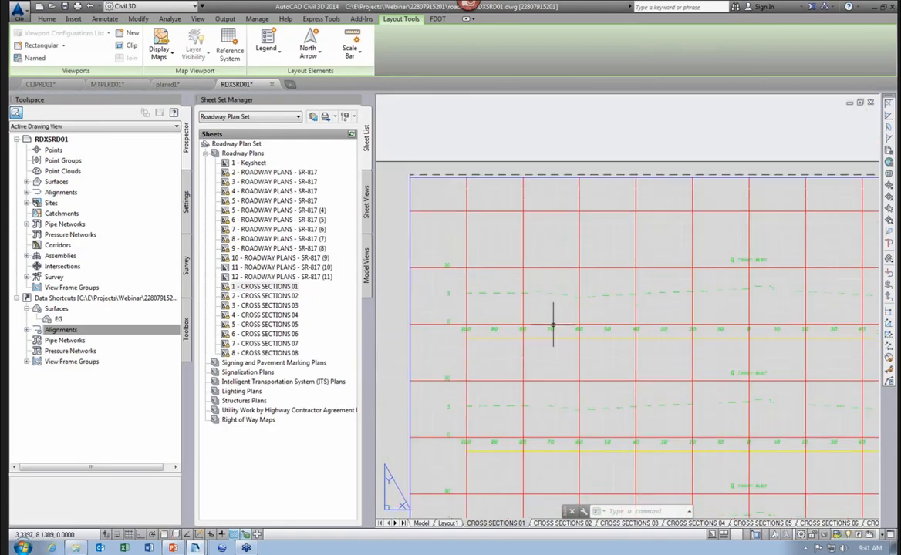
scroll(634, 349, up, 3)
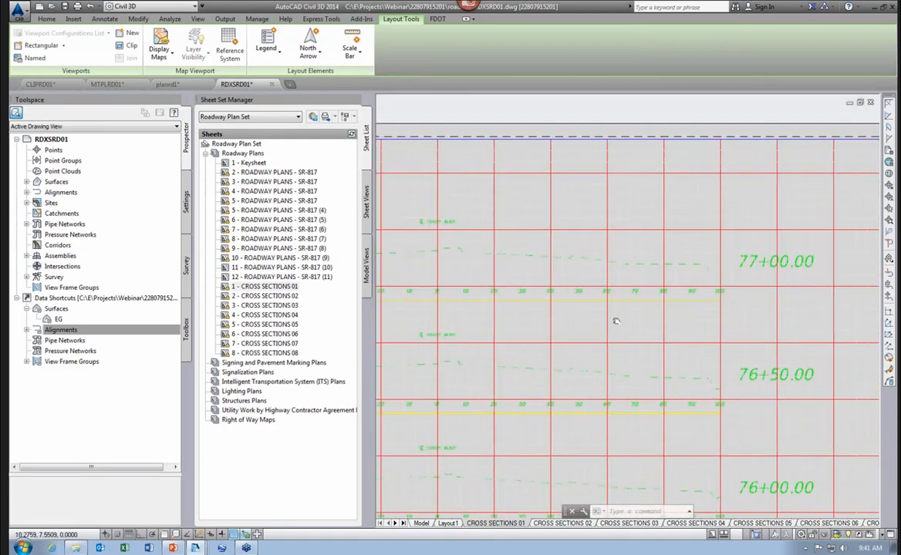
scroll(673, 270, down, 2)
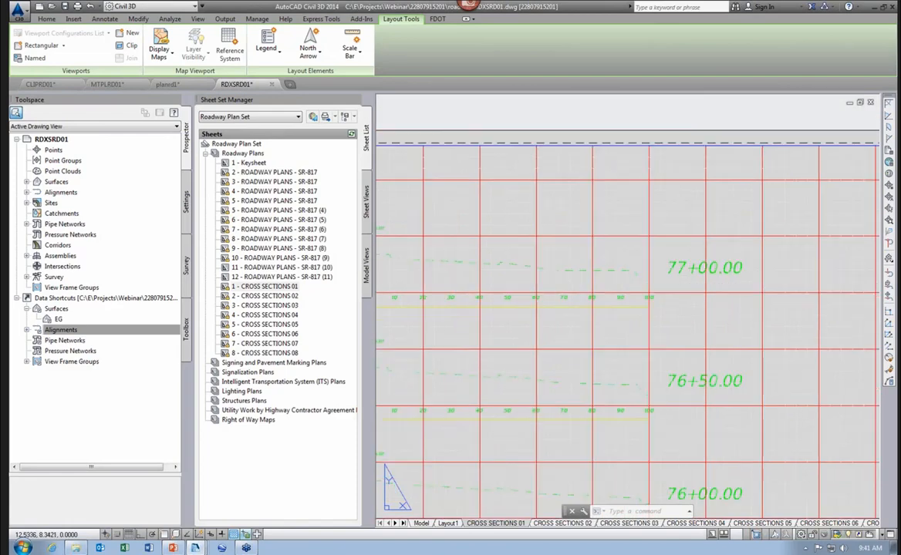
scroll(652, 296, down, 3)
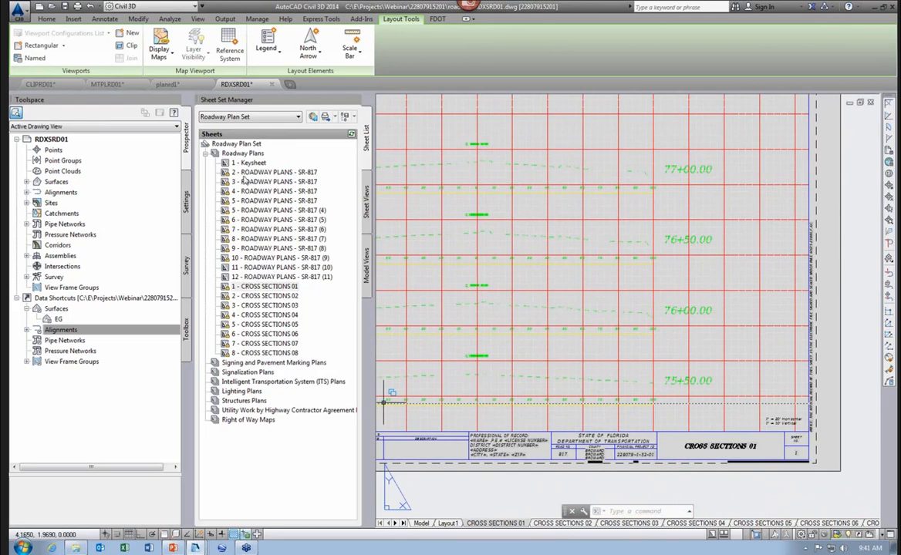
Step: Renumber the CROSS SECTIONS 01 sheet as 13 and shorten its title to CROSS SECTIONS
right_click(265, 287)
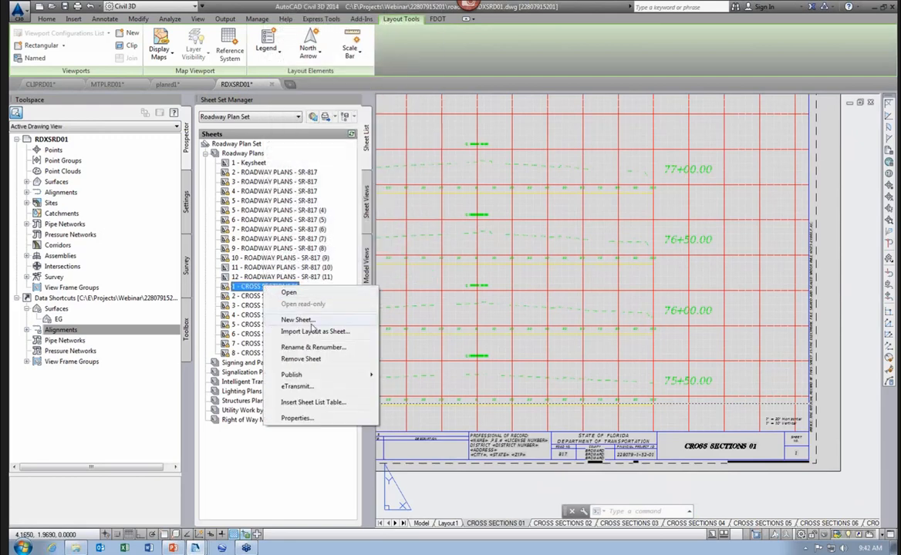
click(312, 348)
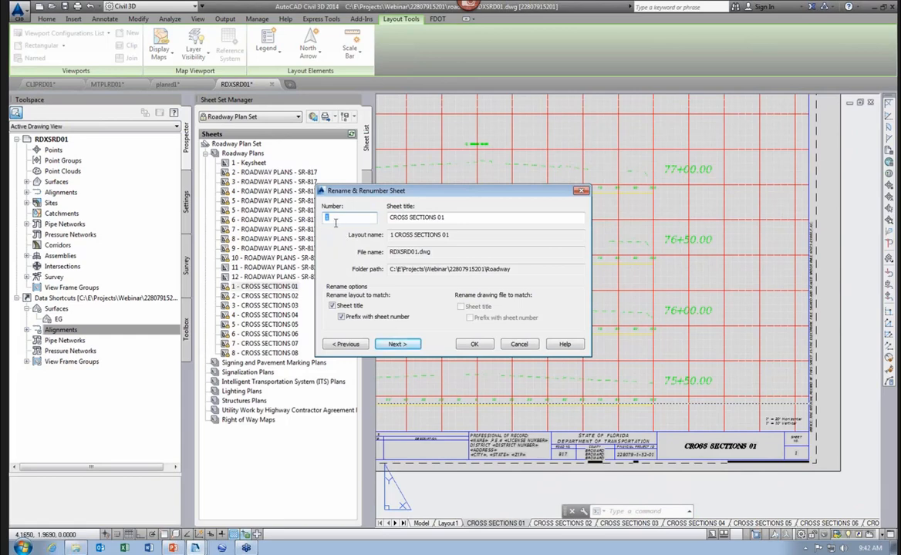
text(13)
key(BackSpace)
key(BackSpace)
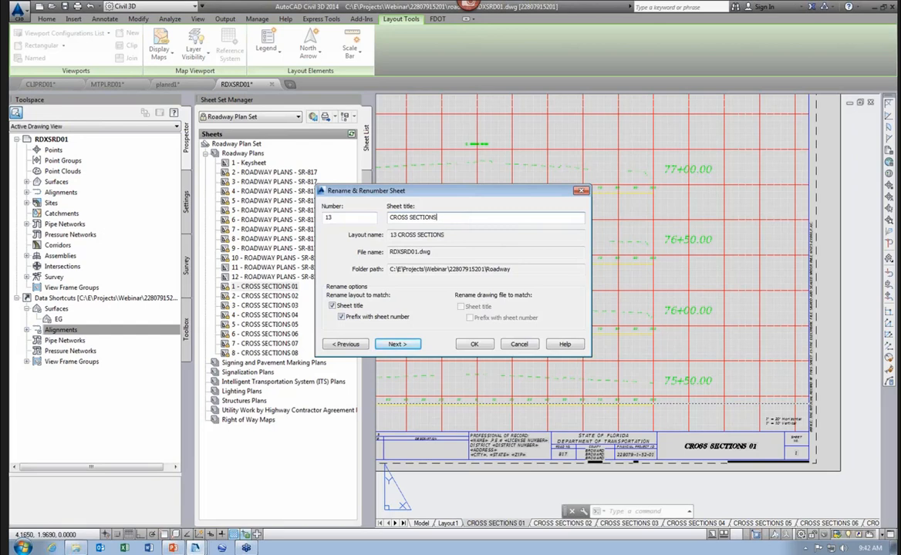
click(395, 344)
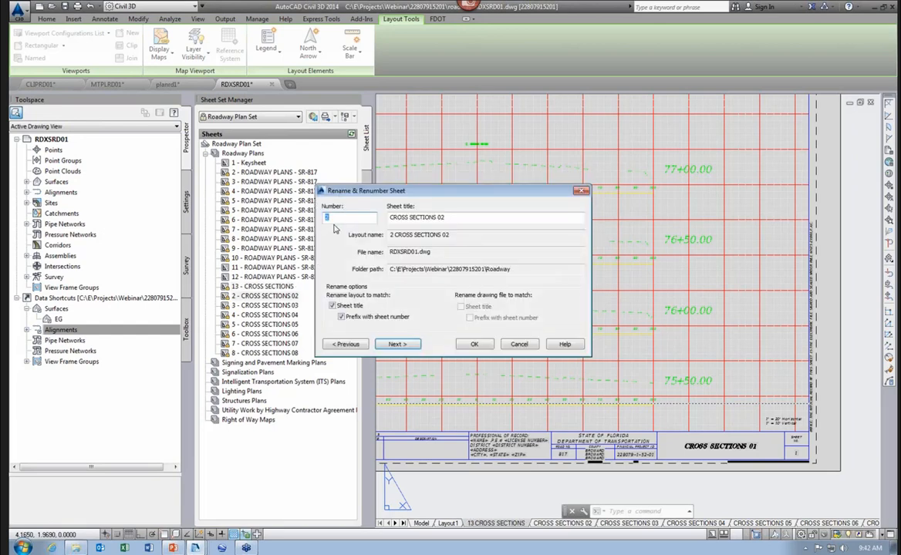
Step: Renumber the CROSS SECTIONS 02 and 03 sheets as 14 and 15, titling both CROSS SECTIONS
text(14)
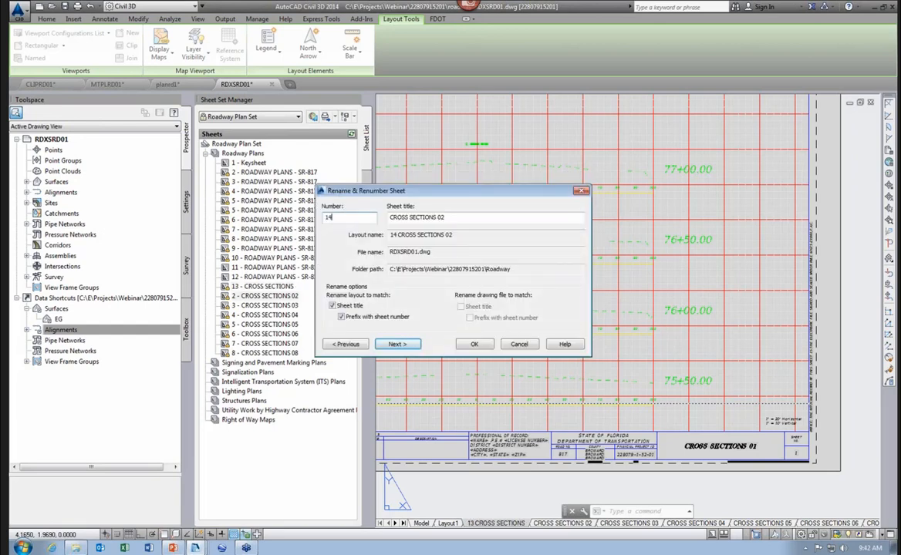
click(472, 217)
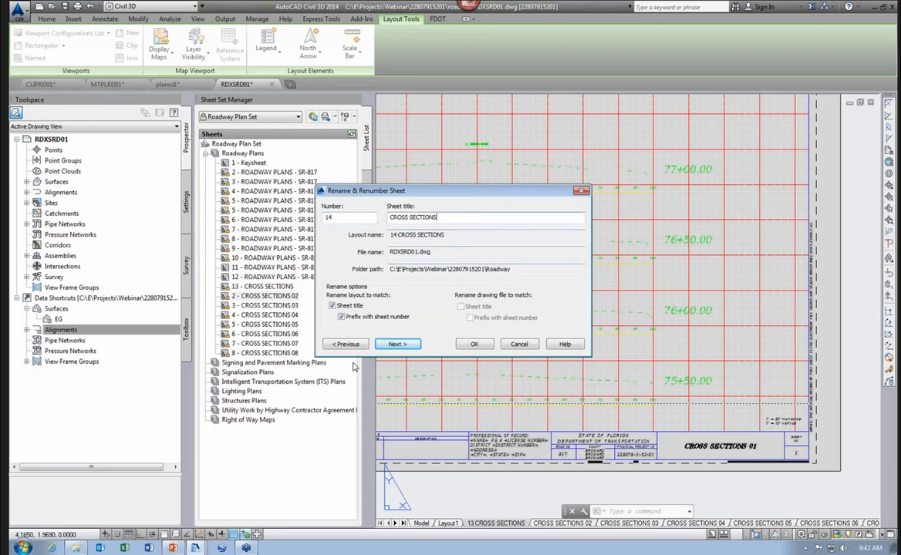
click(394, 344)
text(15)
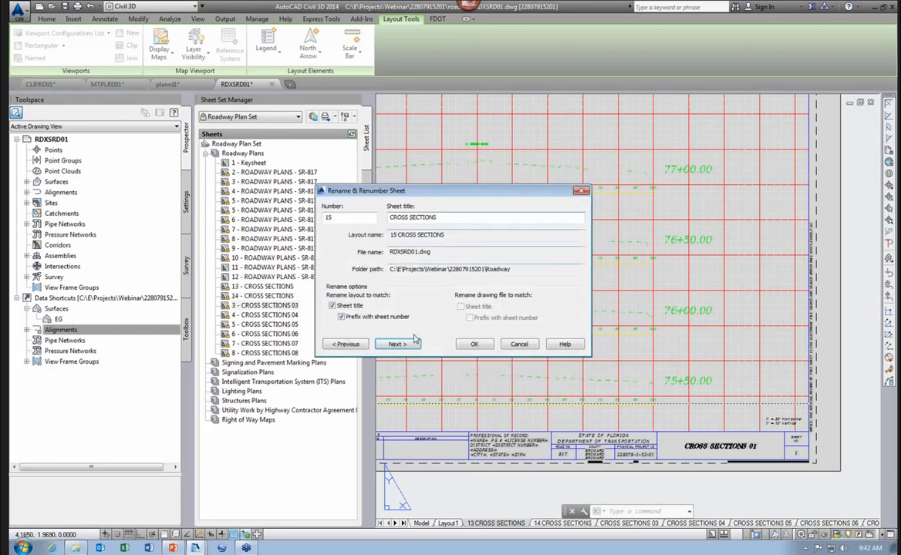
click(397, 344)
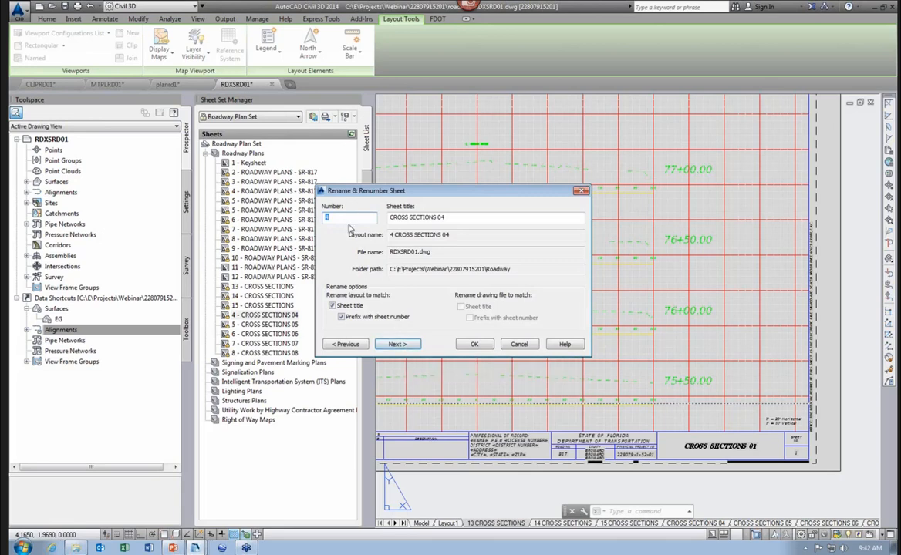
Step: Renumber the CROSS SECTIONS 04 sheet as 16, title it CROSS SECTIONS and finish renumbering
text(16)
key(Tab)
key(End)
key(BackSpace)
key(BackSpace)
key(BackSpace)
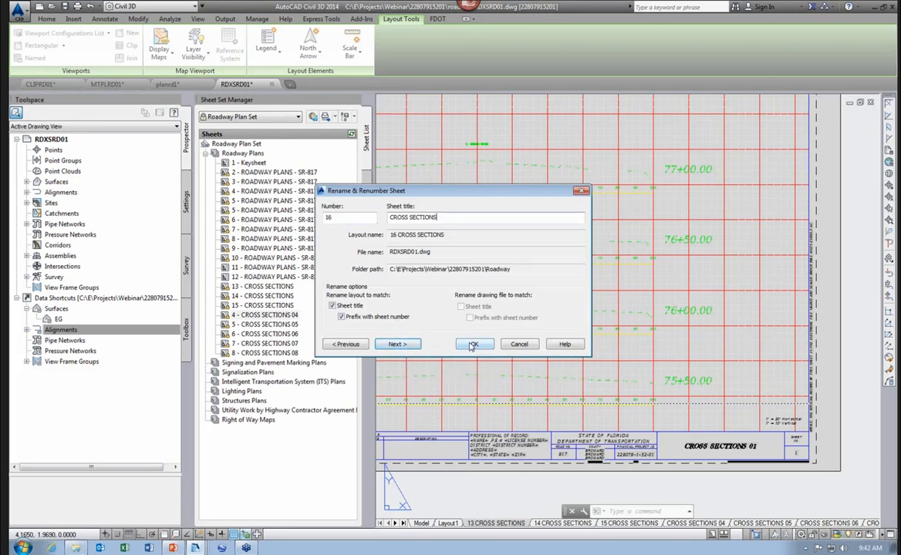
click(472, 345)
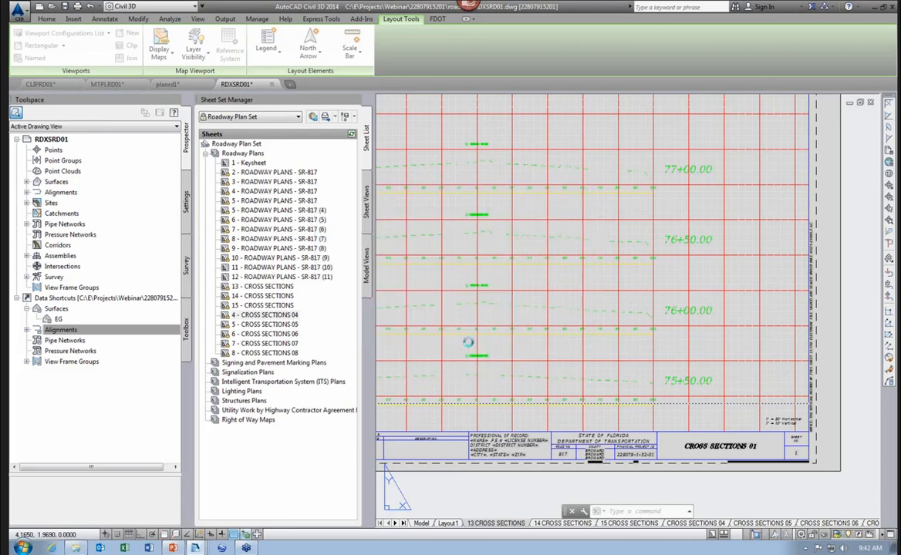
Step: Regenerate the sheet 13 layout to update its title block fields and save the RDXSRD01 drawing
scroll(526, 371, up, 5)
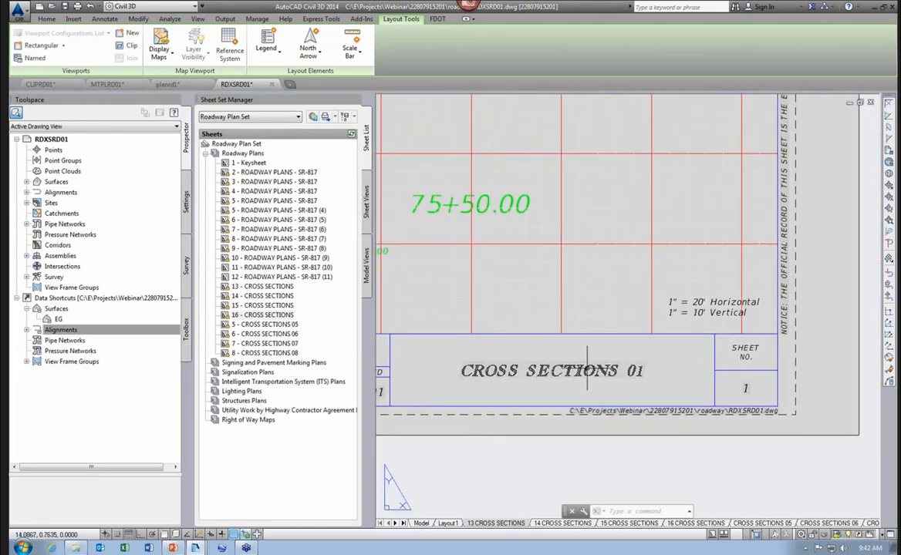
text(re)
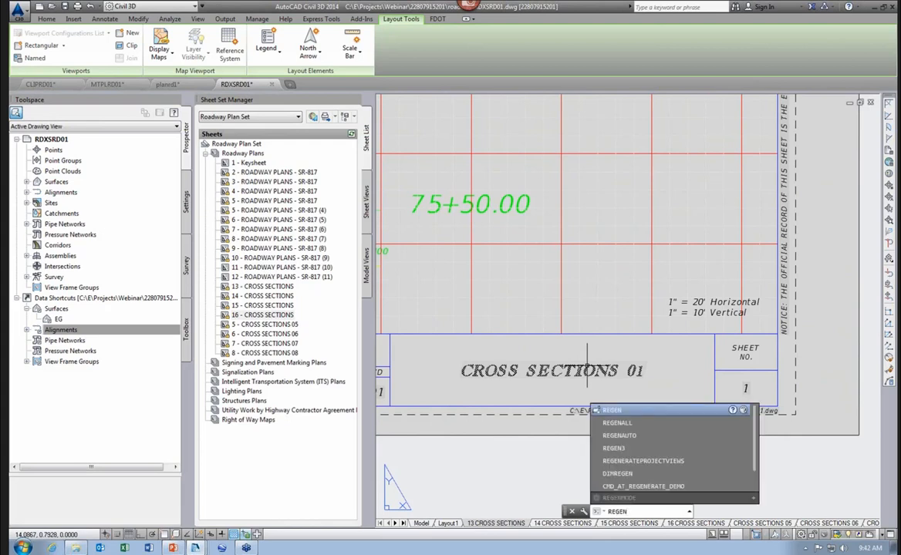
key(Return)
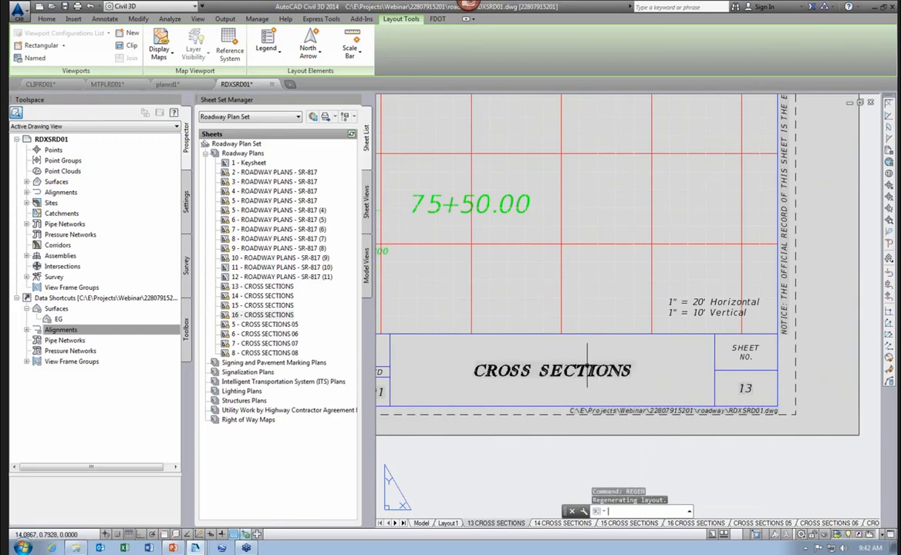
scroll(590, 372, down, 2)
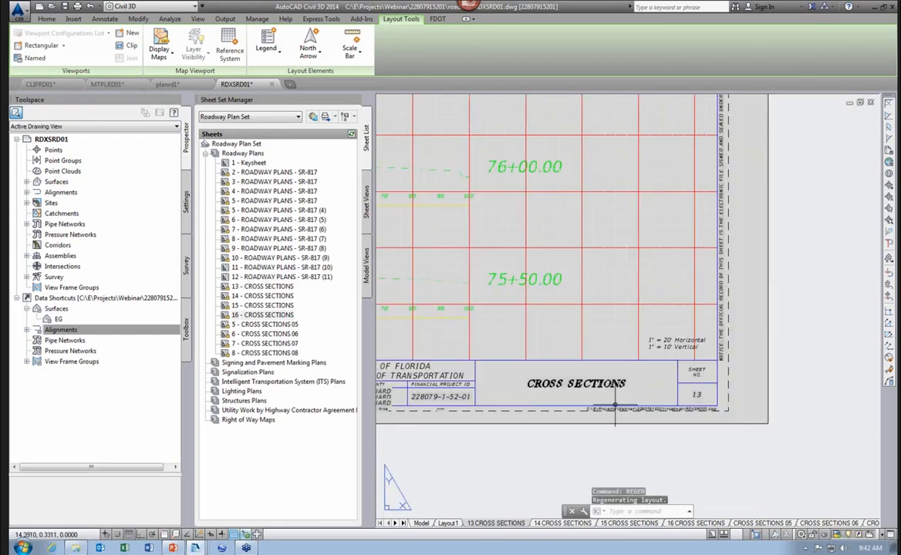
middle_drag(587, 362, 679, 432)
middle_click(662, 422)
middle_click(663, 421)
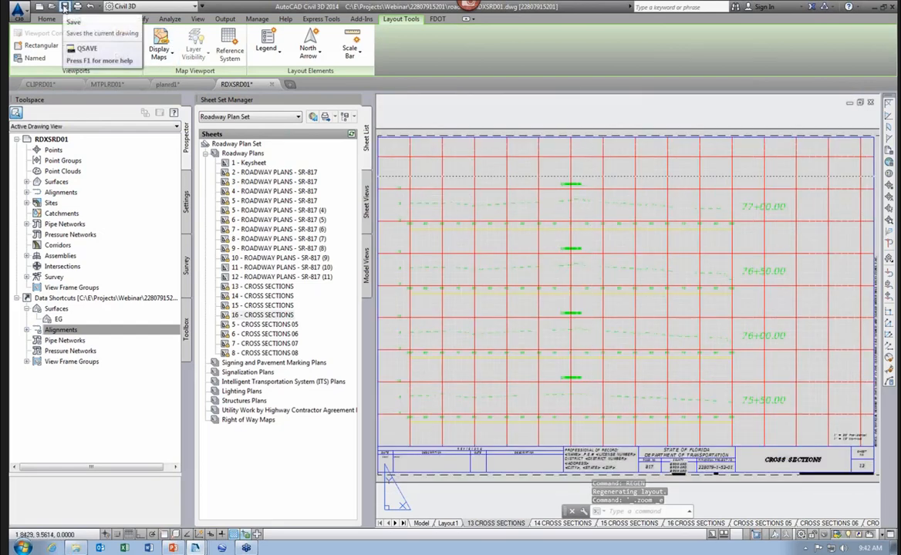
click(65, 6)
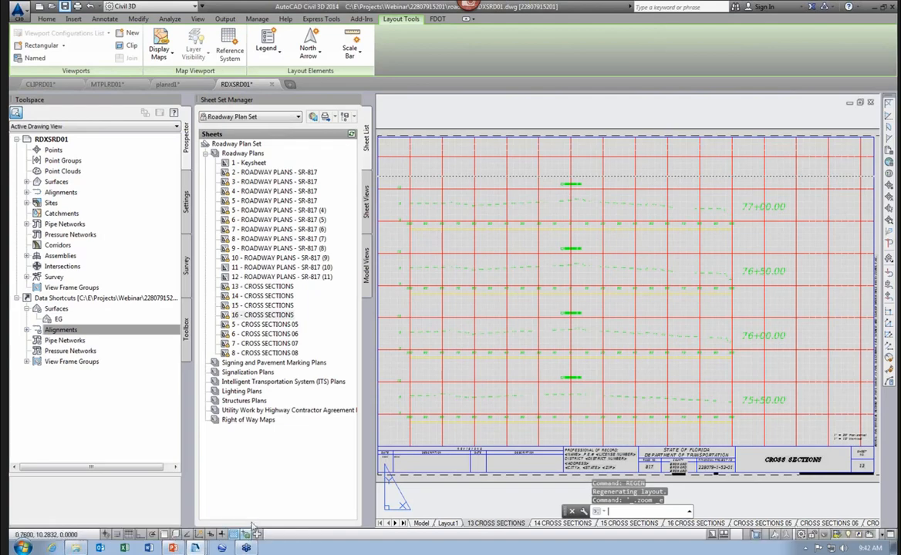
Step: Switch to the PowerPoint slide show and advance to the closing questions slide
click(173, 548)
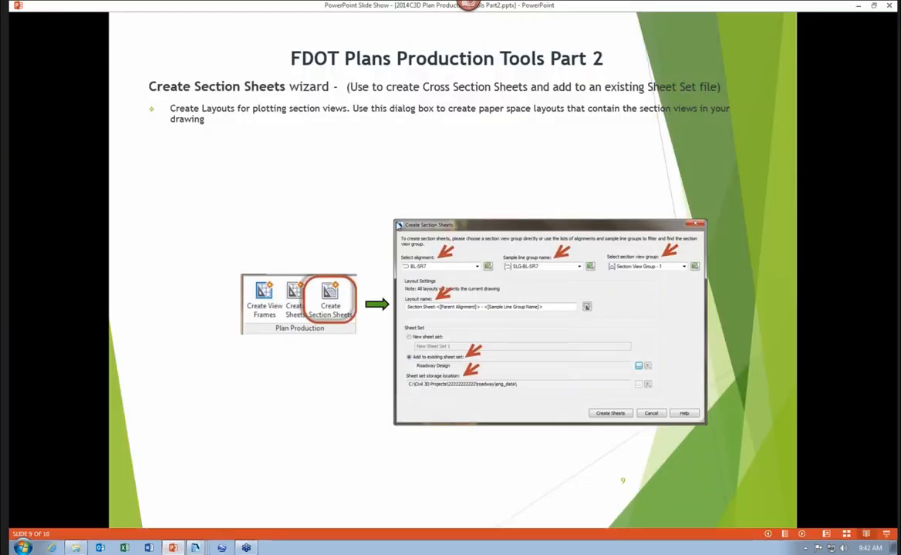
click(392, 207)
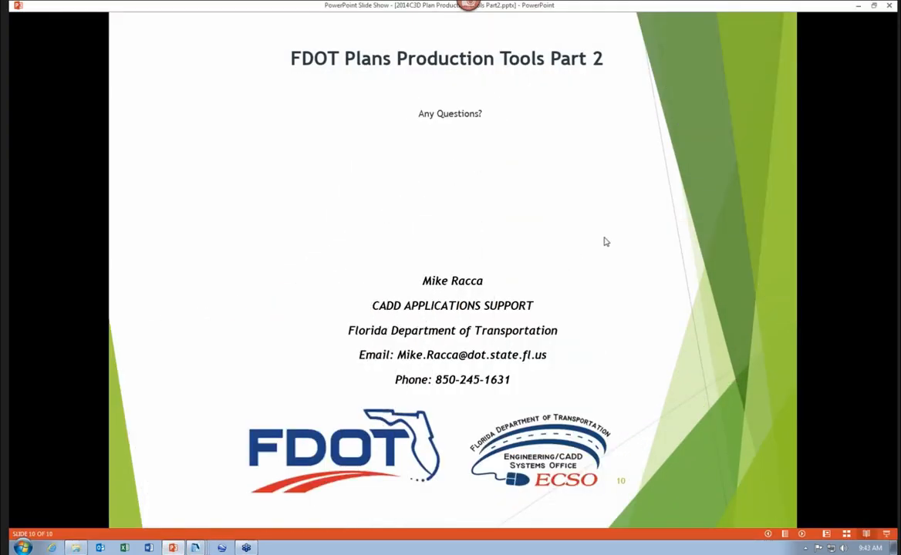